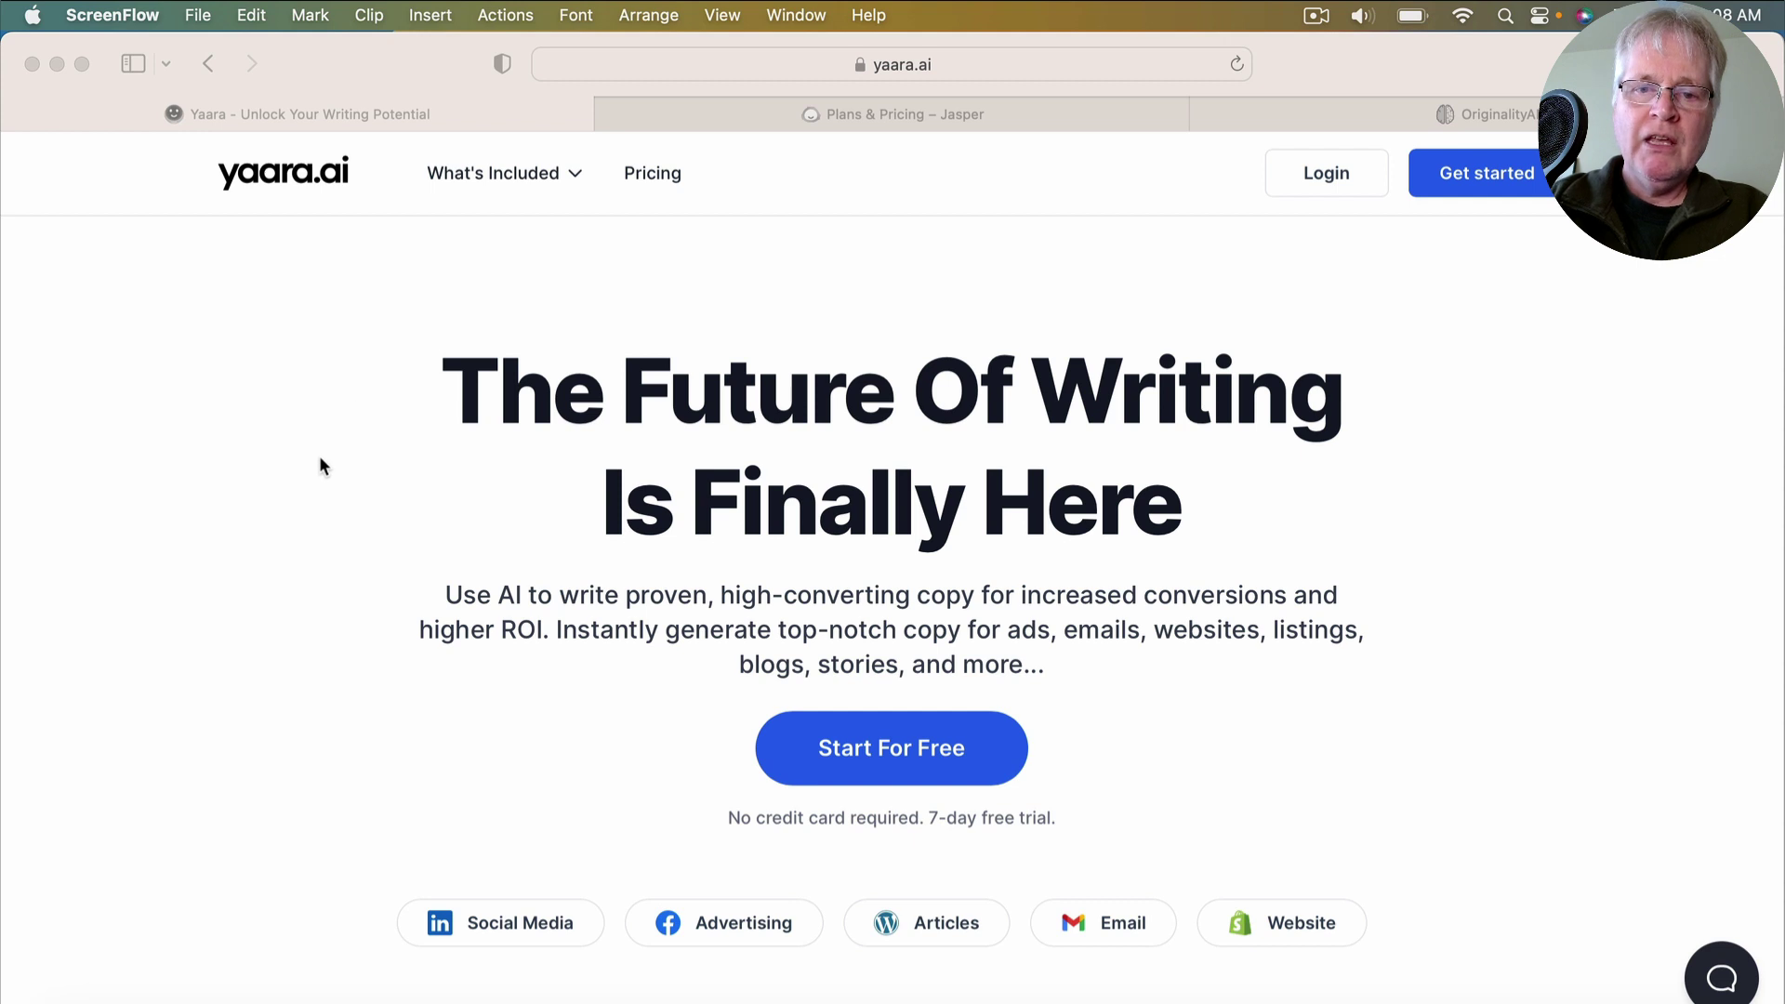
Scroll the home page past the logos, feature list and Present AI banner to the plagiarism-free long-form writing section
scroll(320, 459, down, 2)
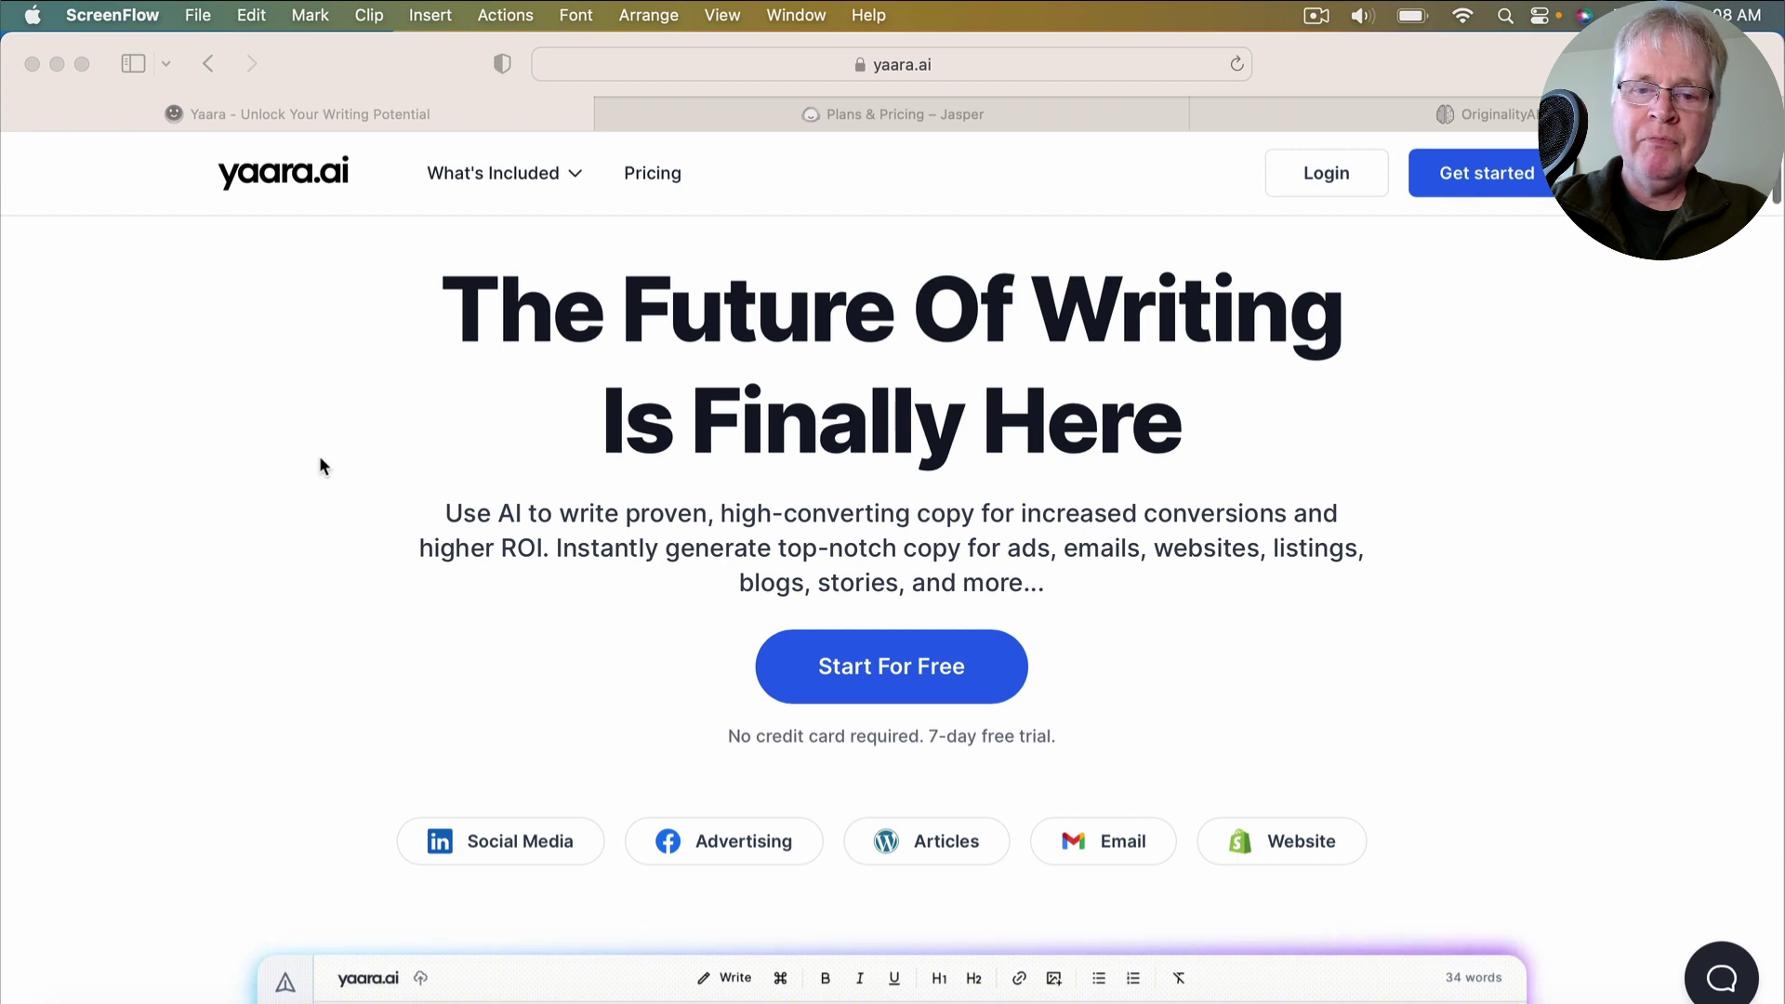
scroll(320, 457, down, 5)
scroll(319, 456, down, 3)
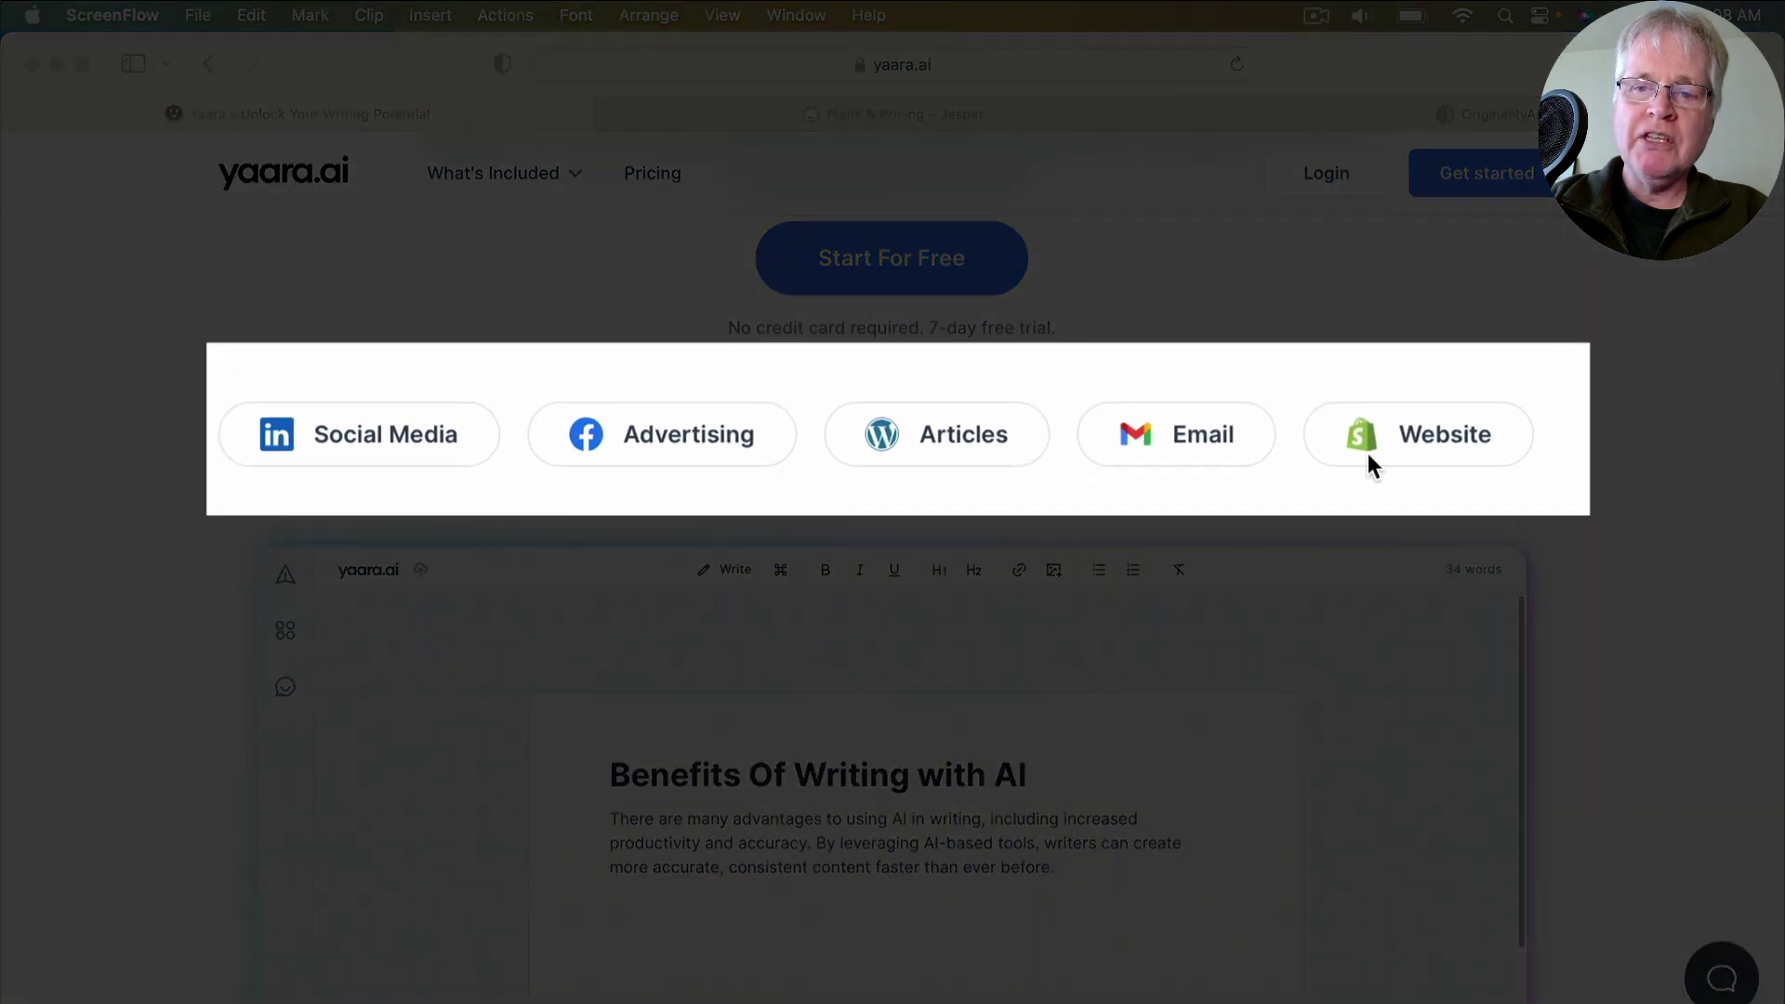
scroll(1255, 444, down, 2)
scroll(1257, 454, down, 10)
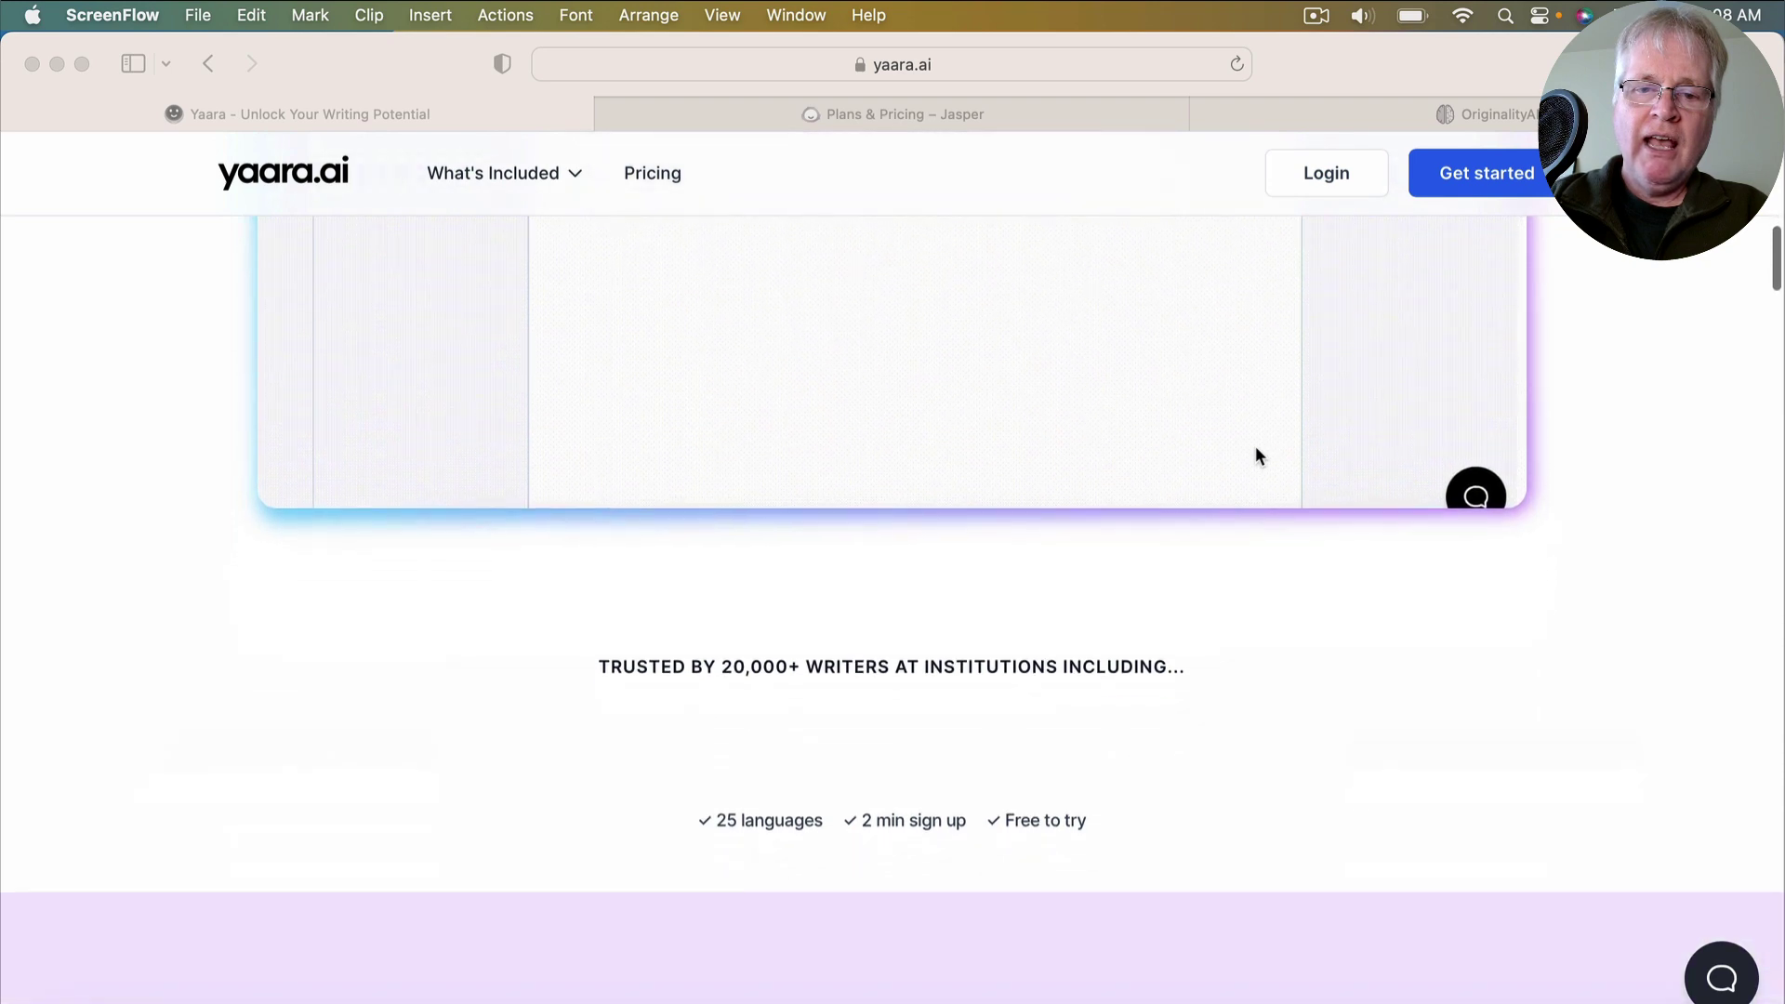
scroll(1255, 454, down, 4)
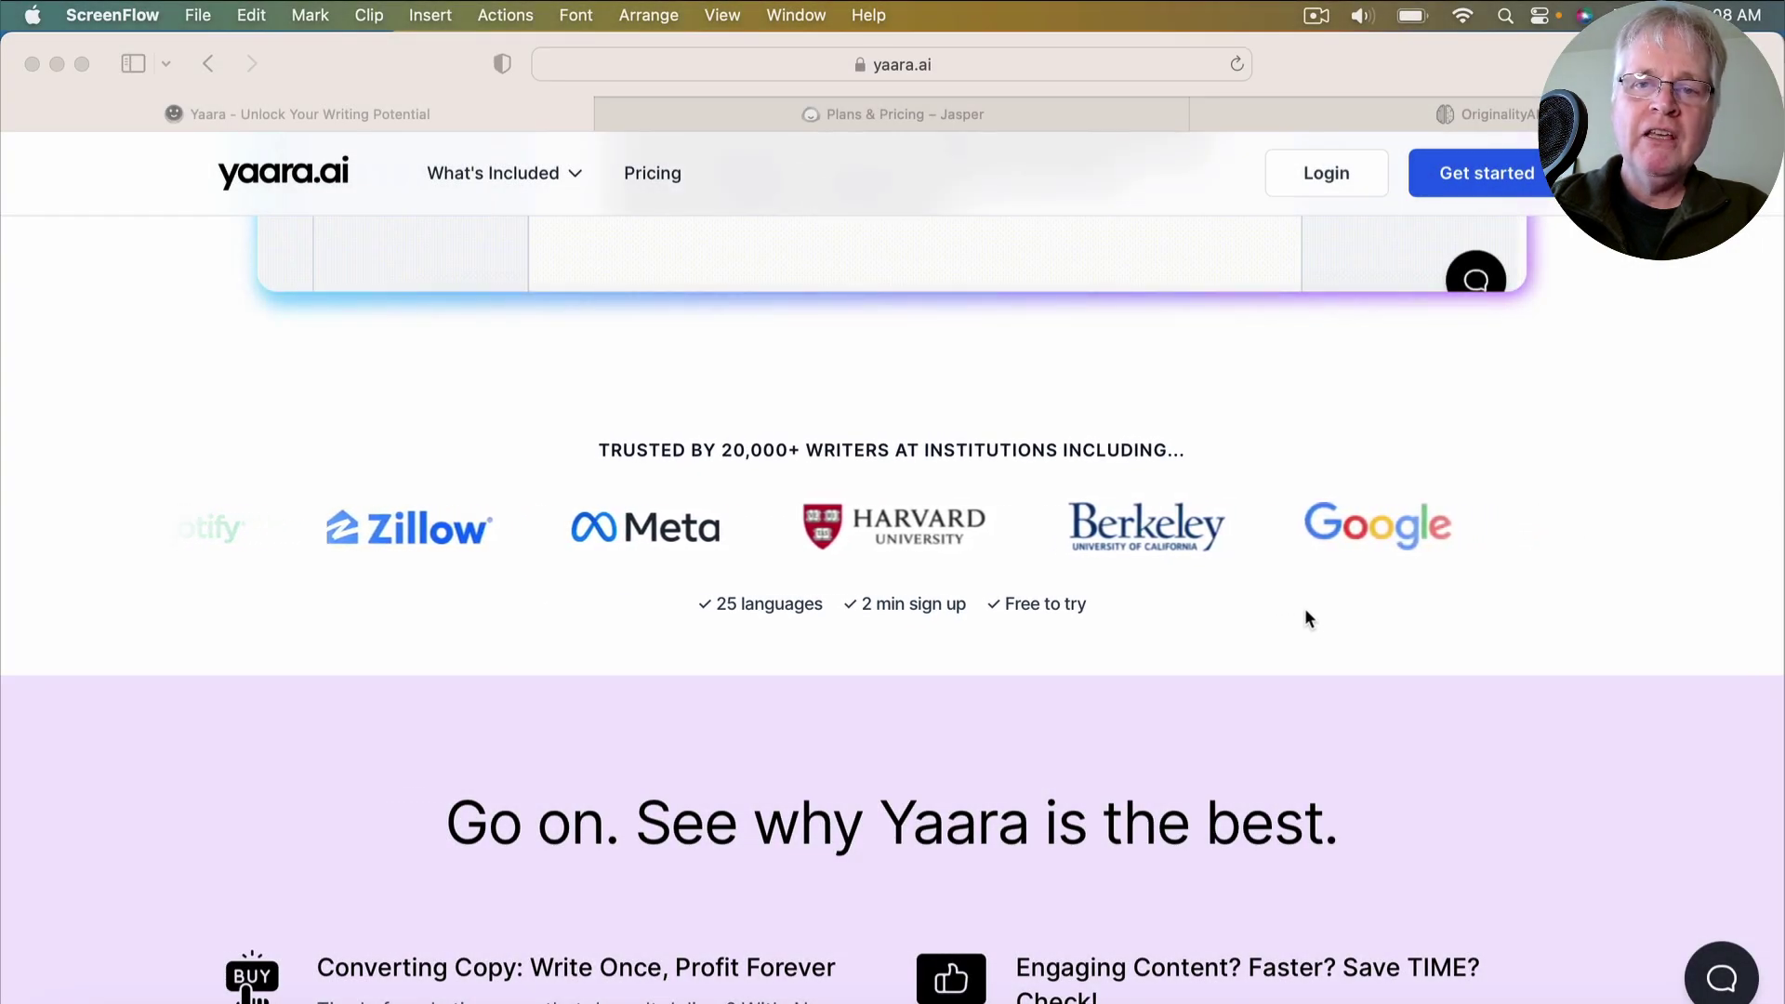
scroll(1306, 618, down, 5)
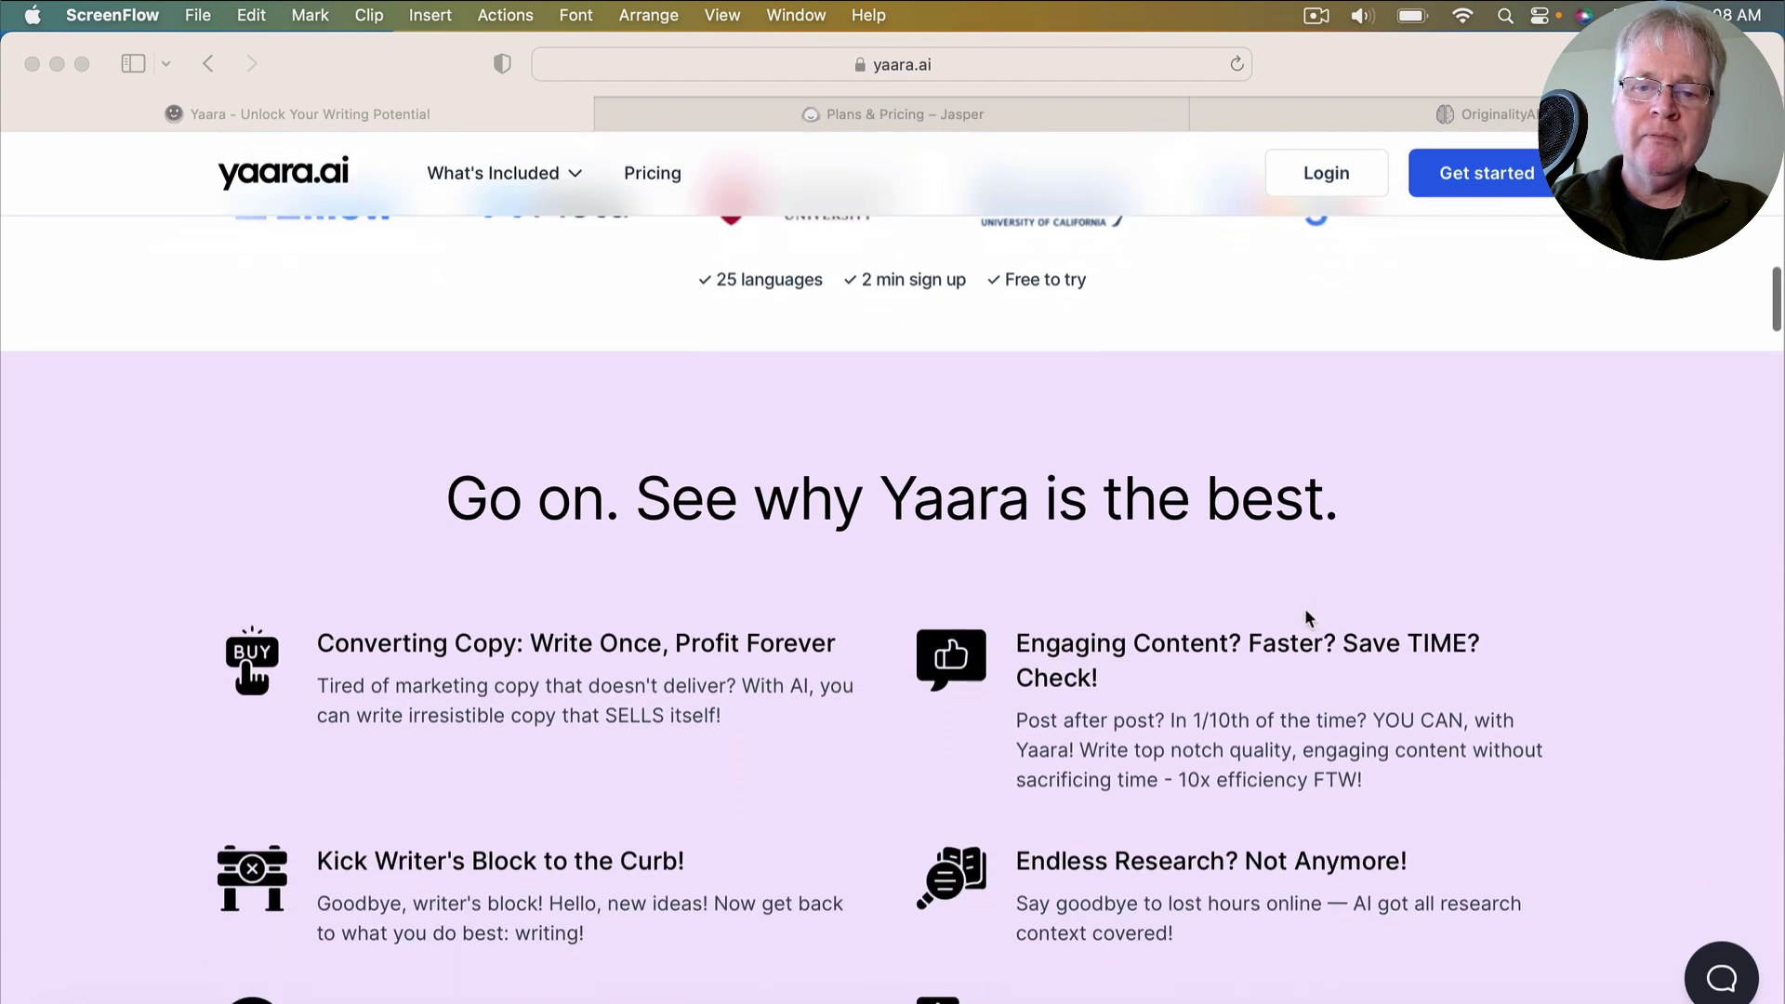
scroll(1303, 608, down, 10)
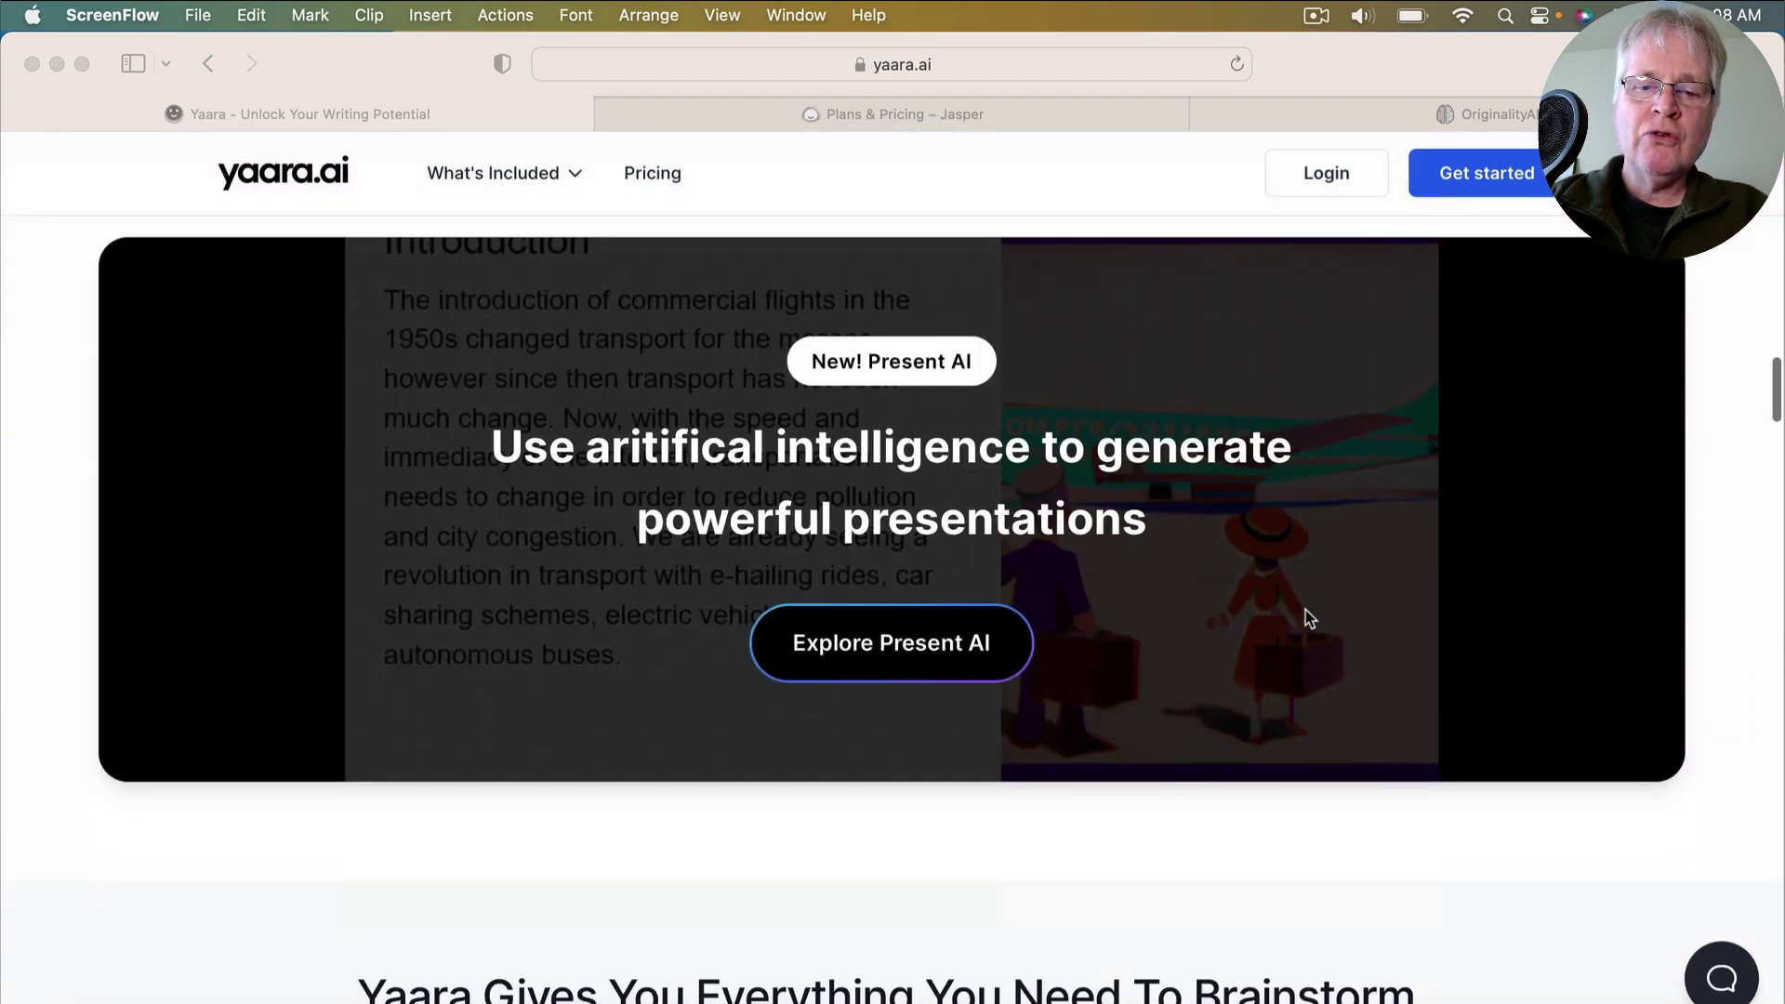
scroll(1305, 611, down, 6)
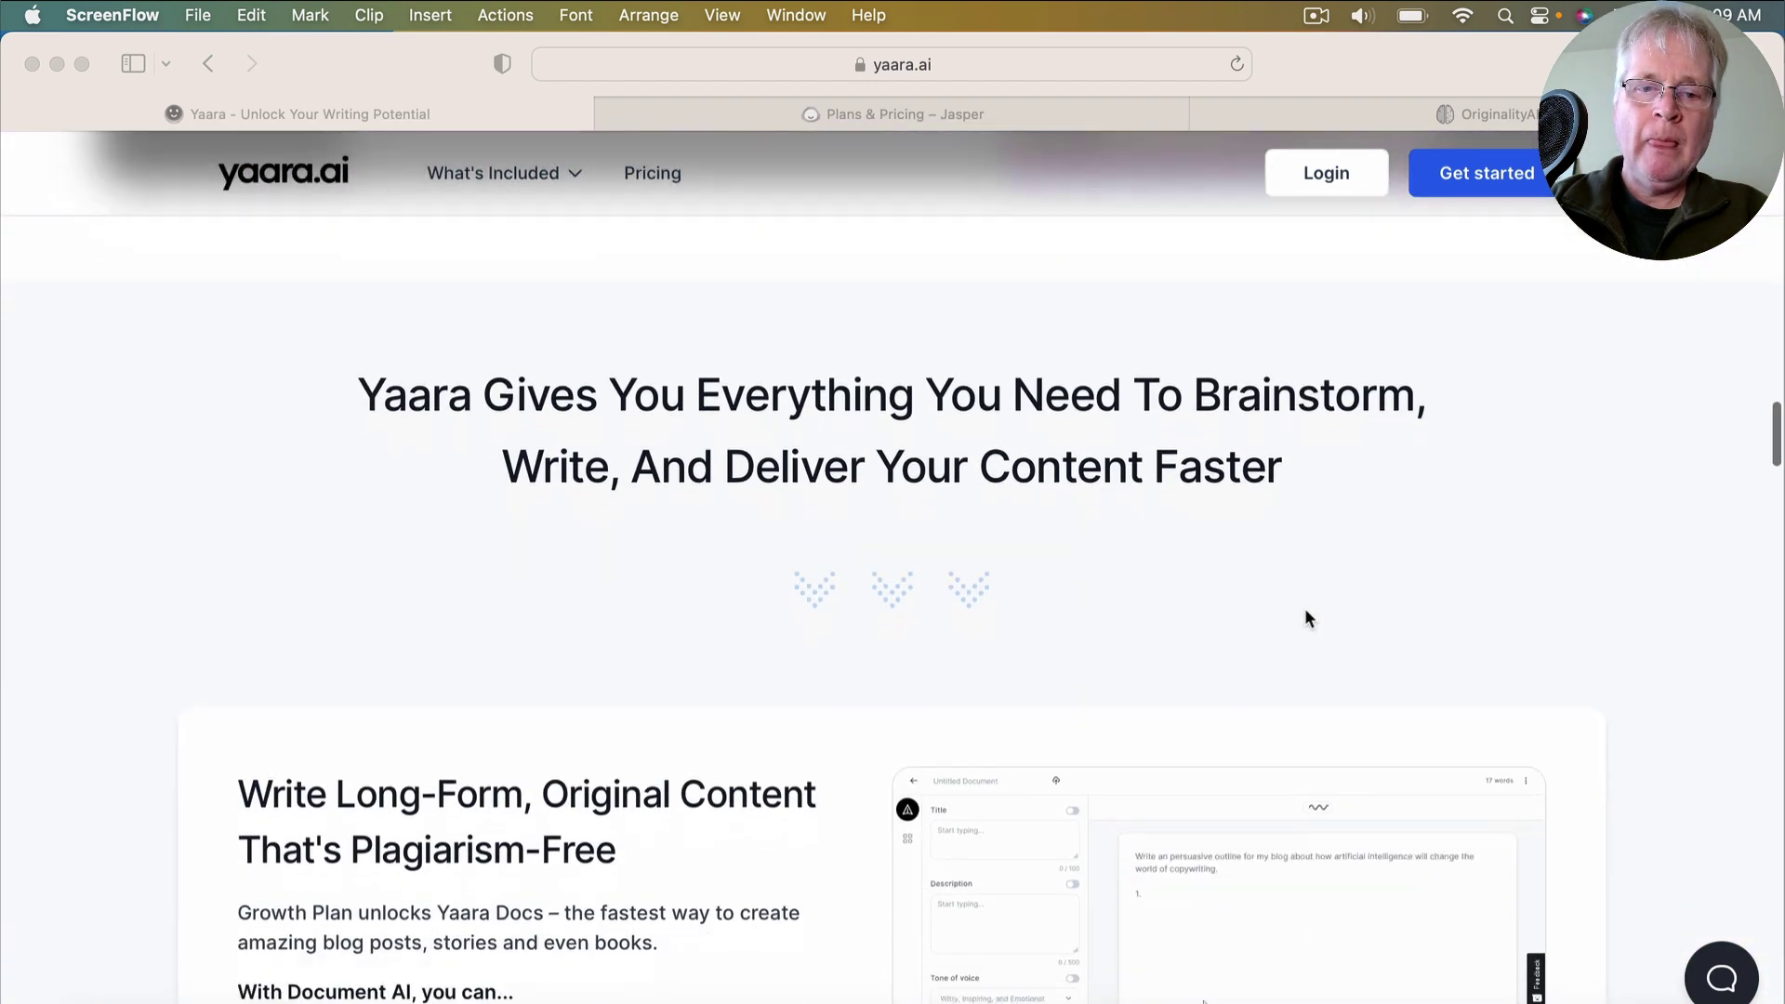
scroll(1305, 618, down, 5)
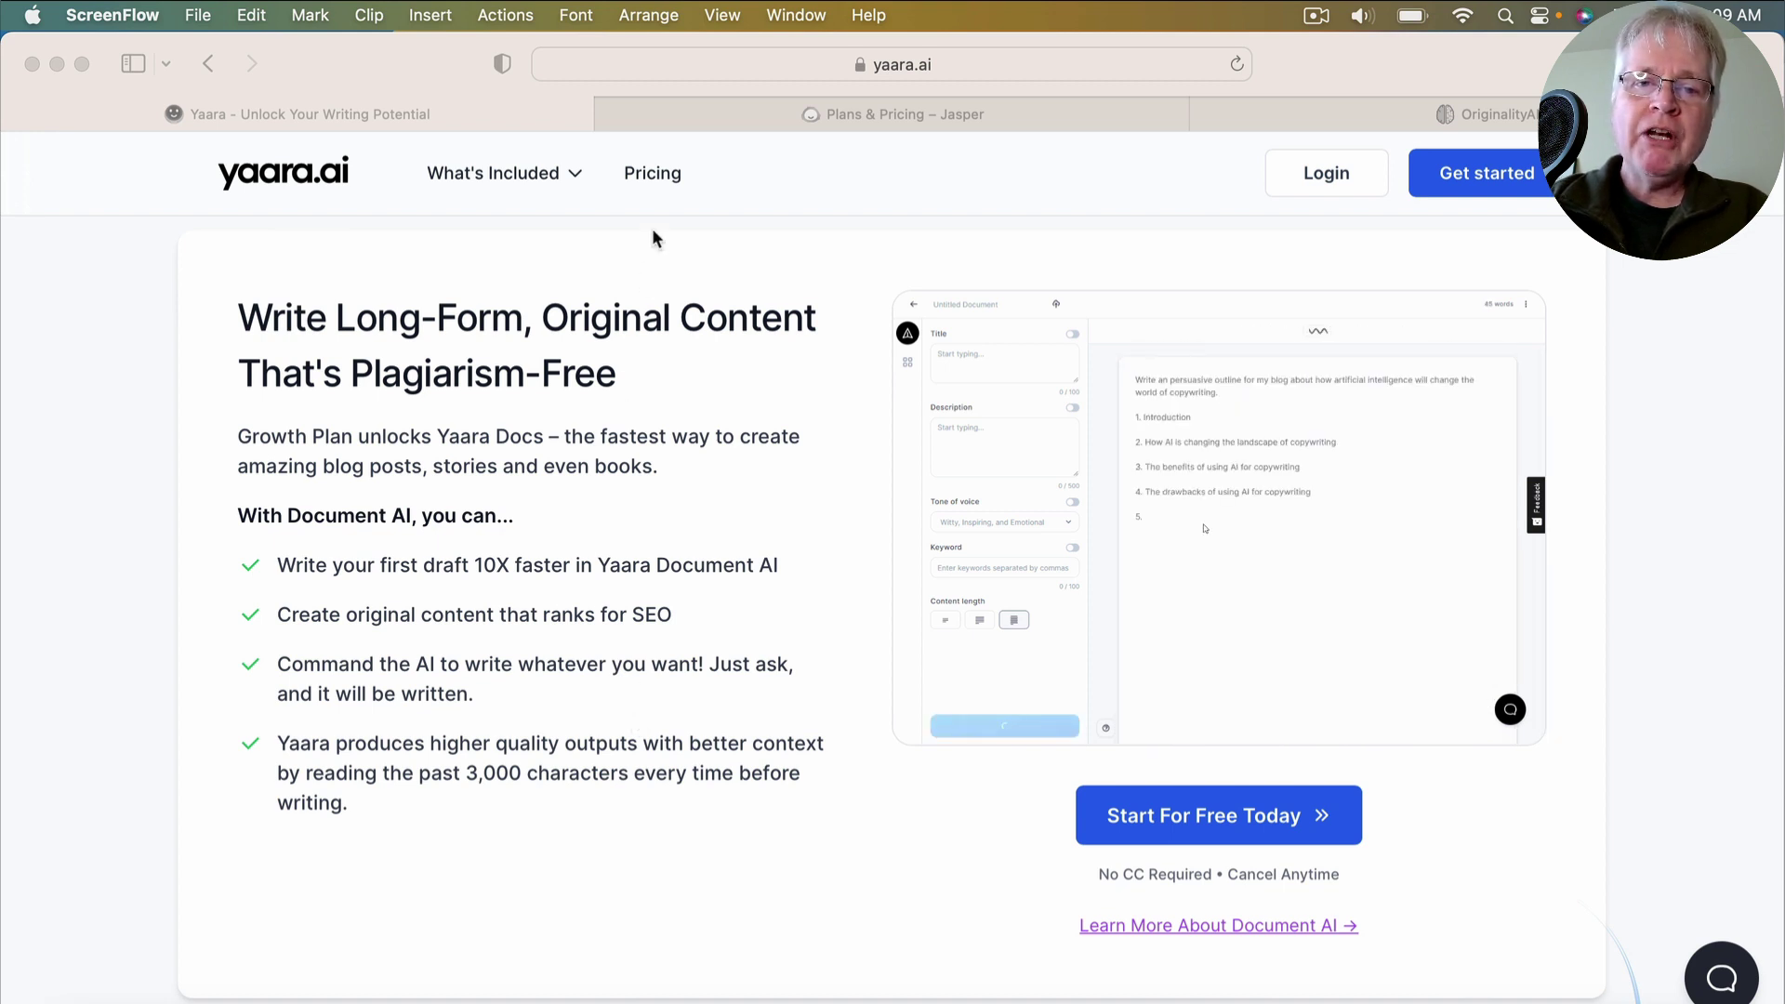
click(658, 178)
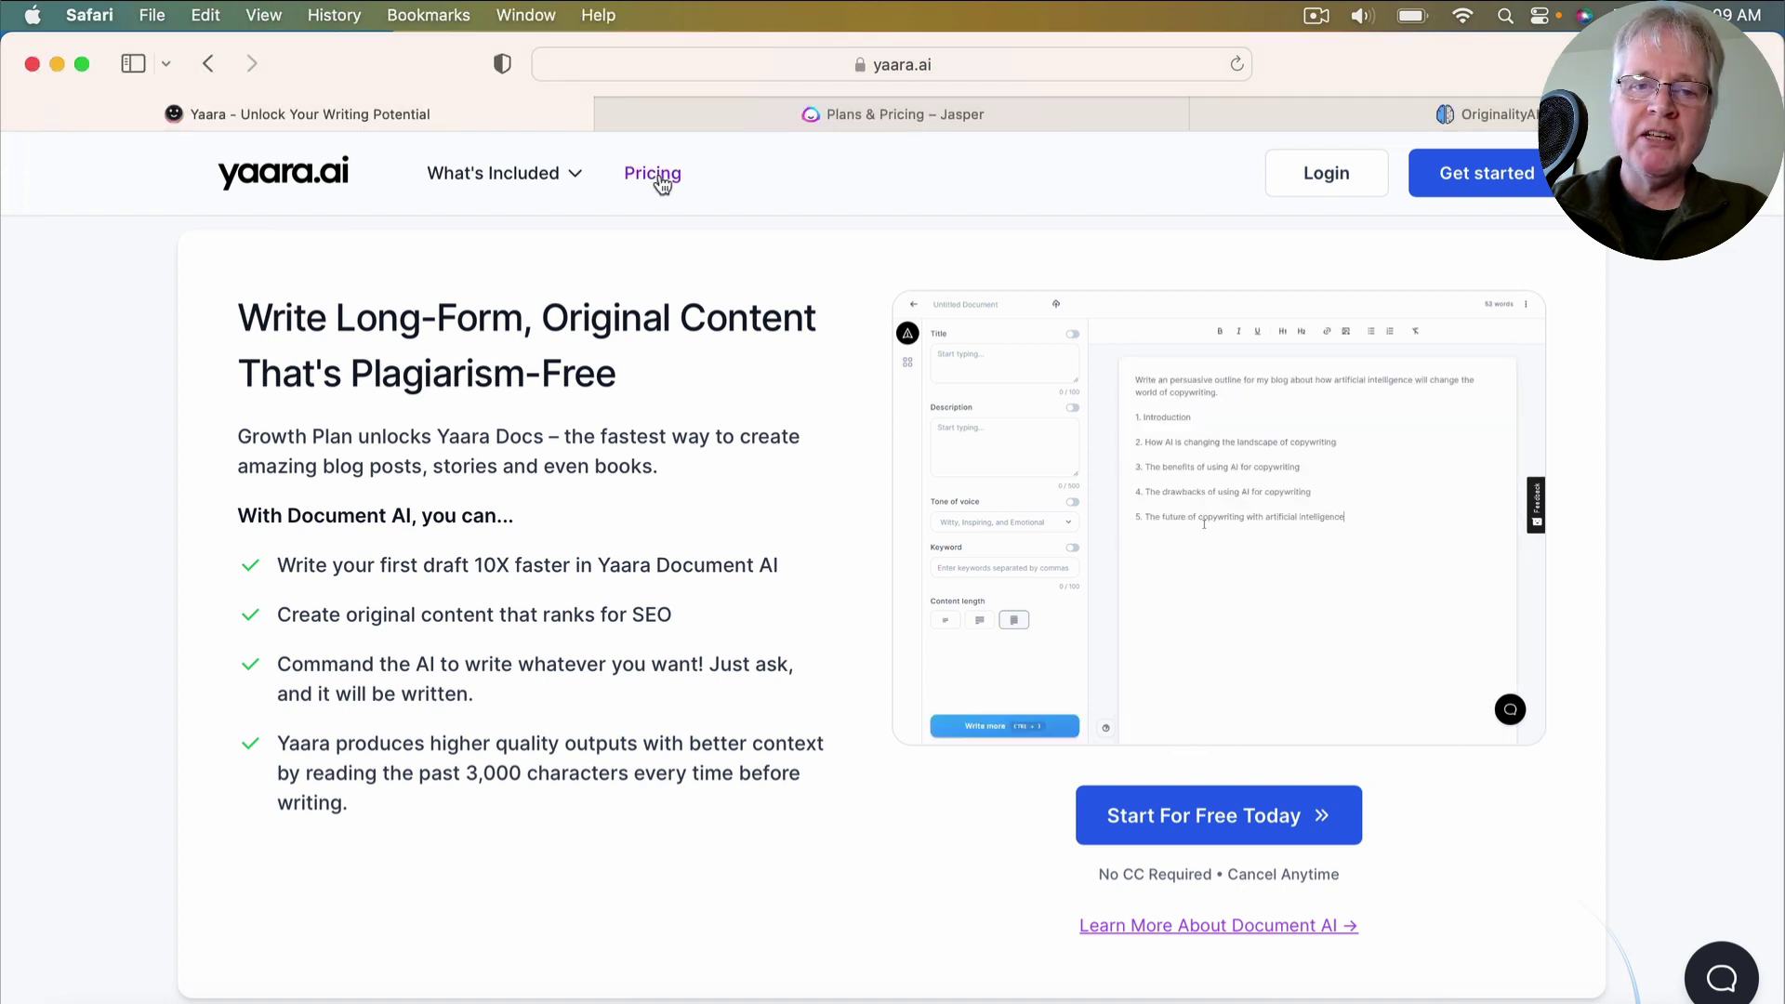
Show the pricing plans billed monthly, with Growth set to 80,000 words/mo at $35
click(662, 181)
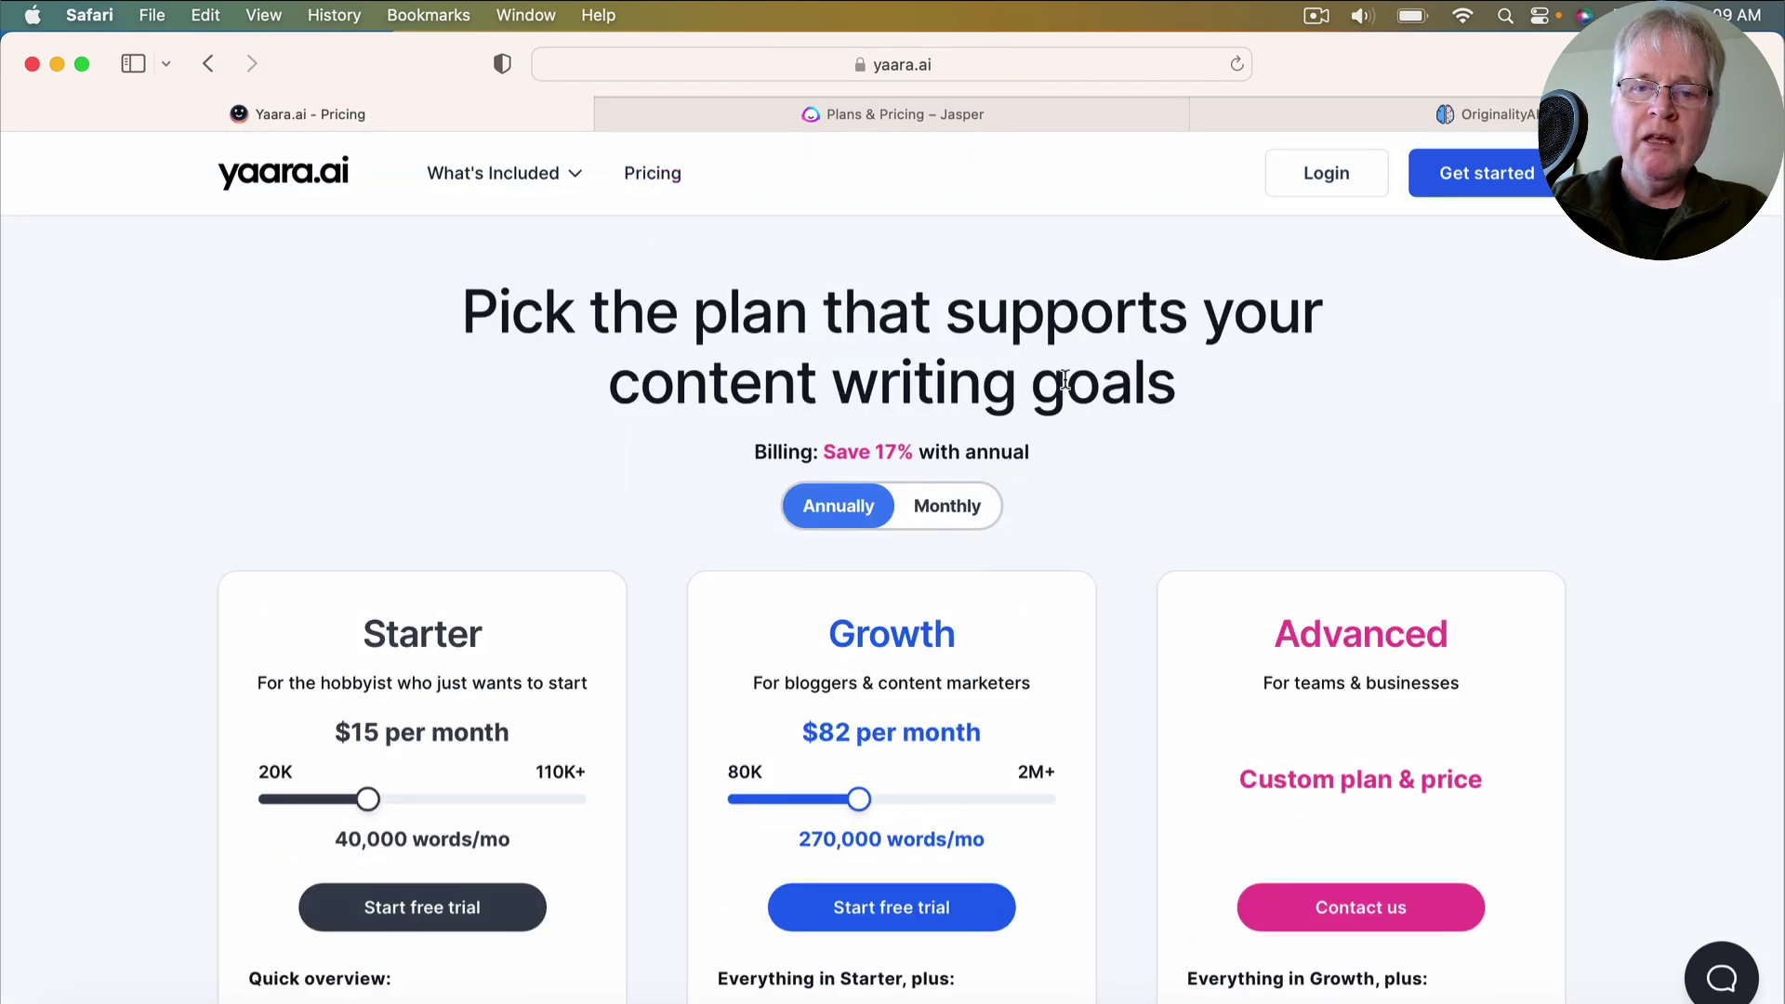
scroll(1491, 460, down, 1)
scroll(1492, 460, down, 4)
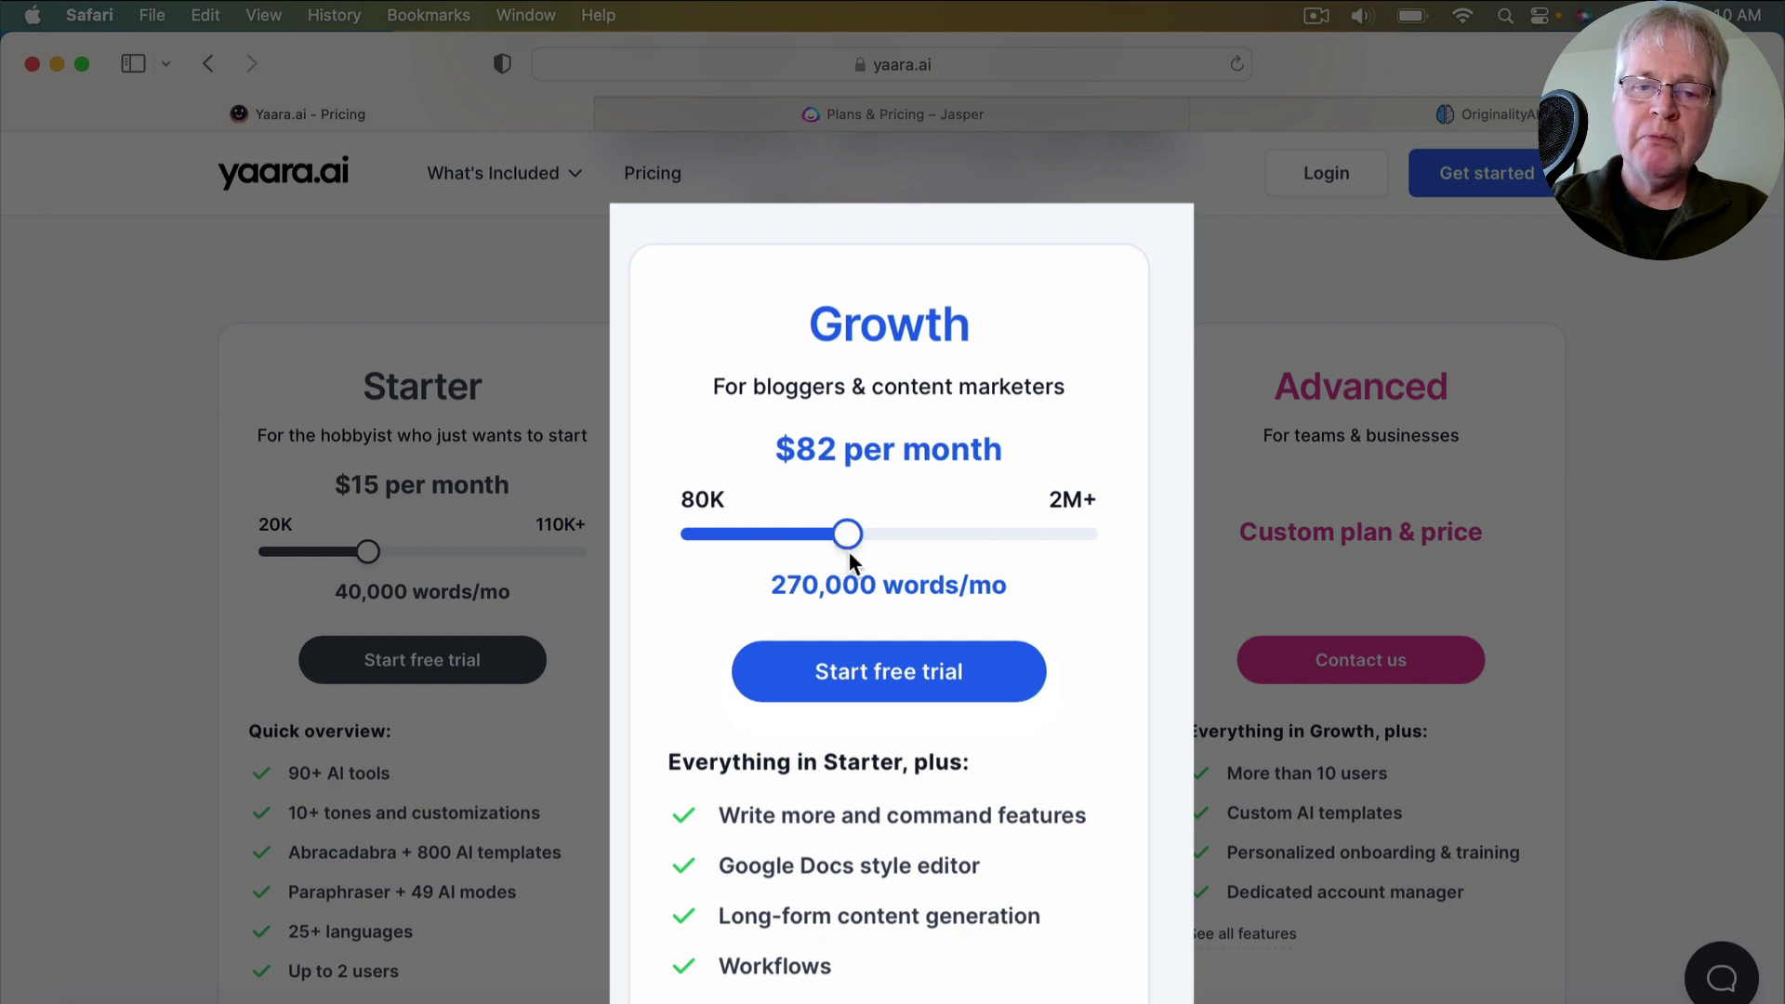
drag(848, 535, 635, 534)
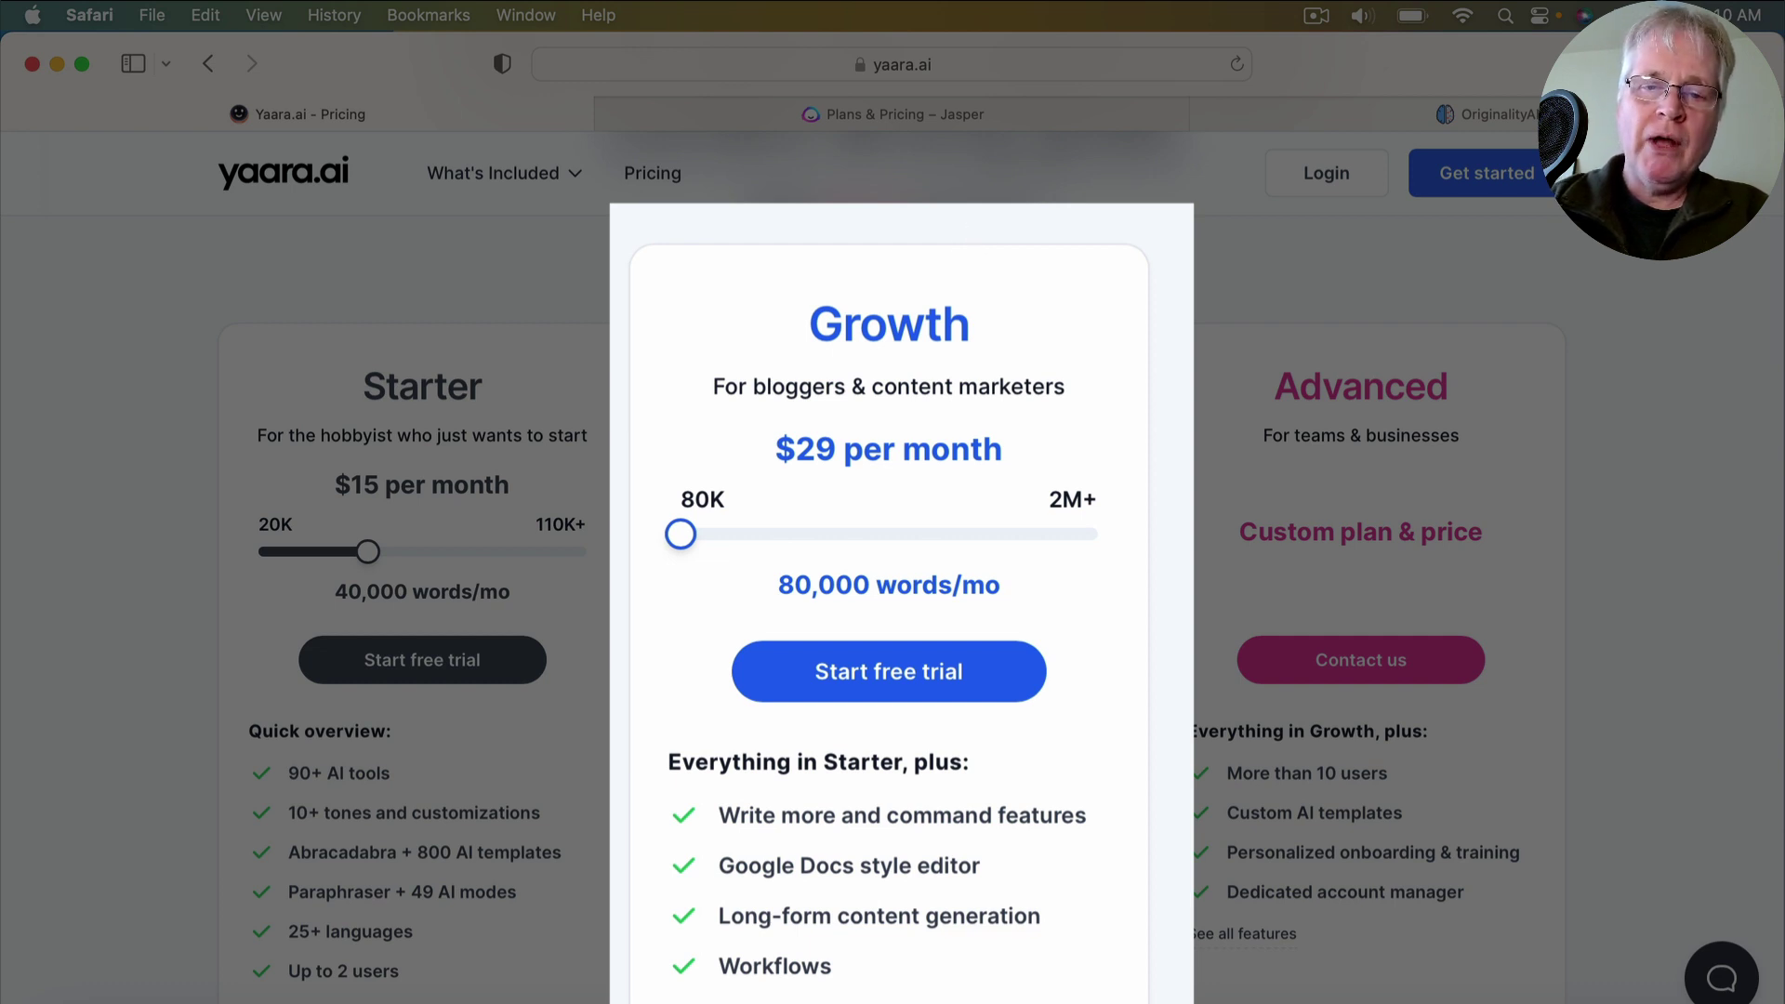
click(992, 239)
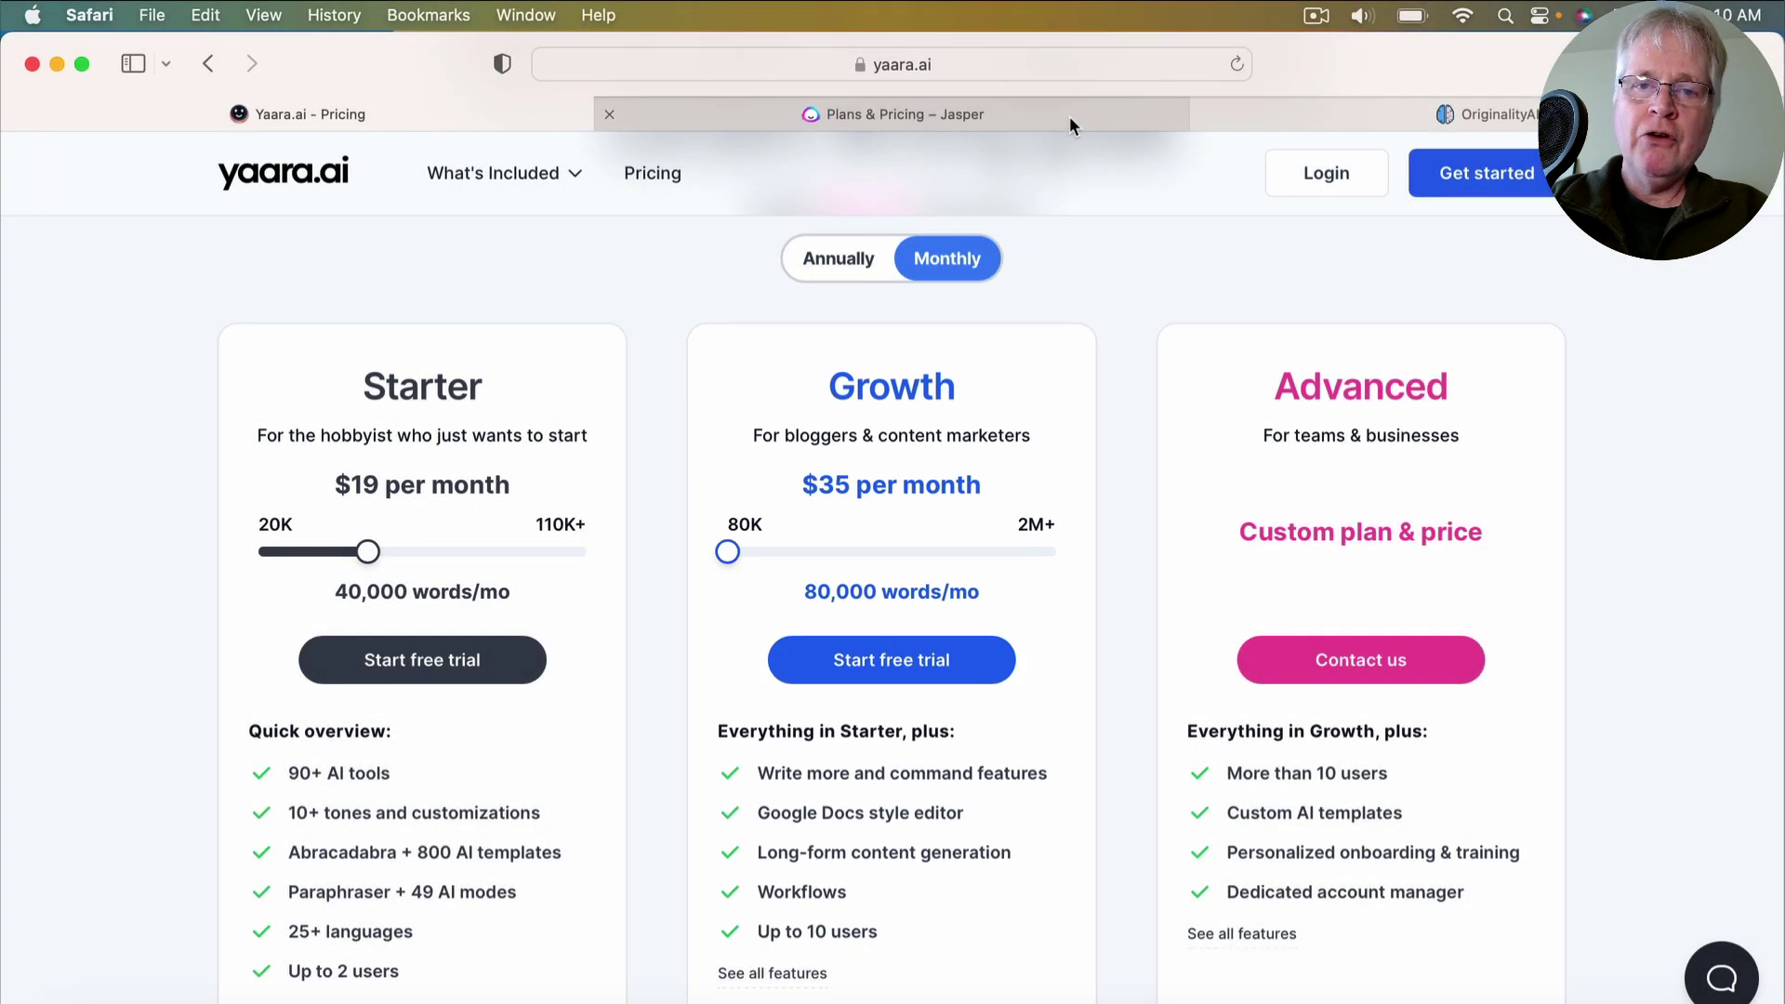
Check Jasper's Boss Mode monthly price of $59/mo, then return to the Yaara.ai pricing tab
click(1069, 116)
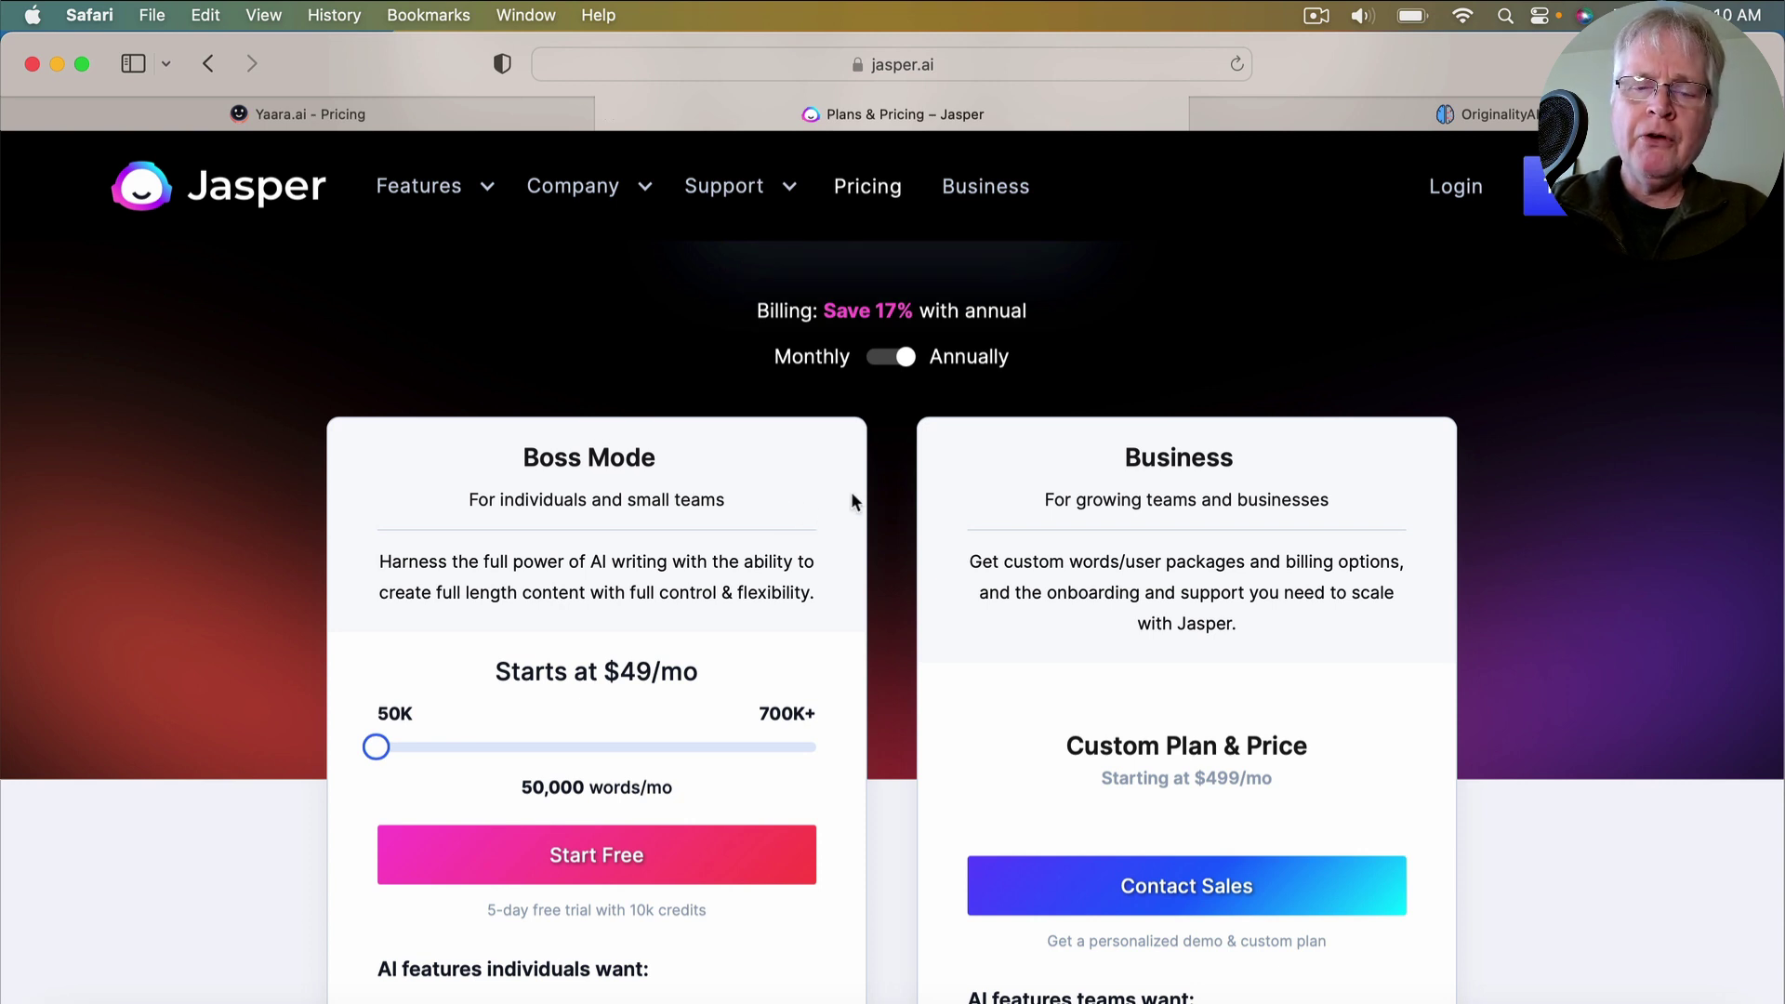
scroll(844, 535, down, 2)
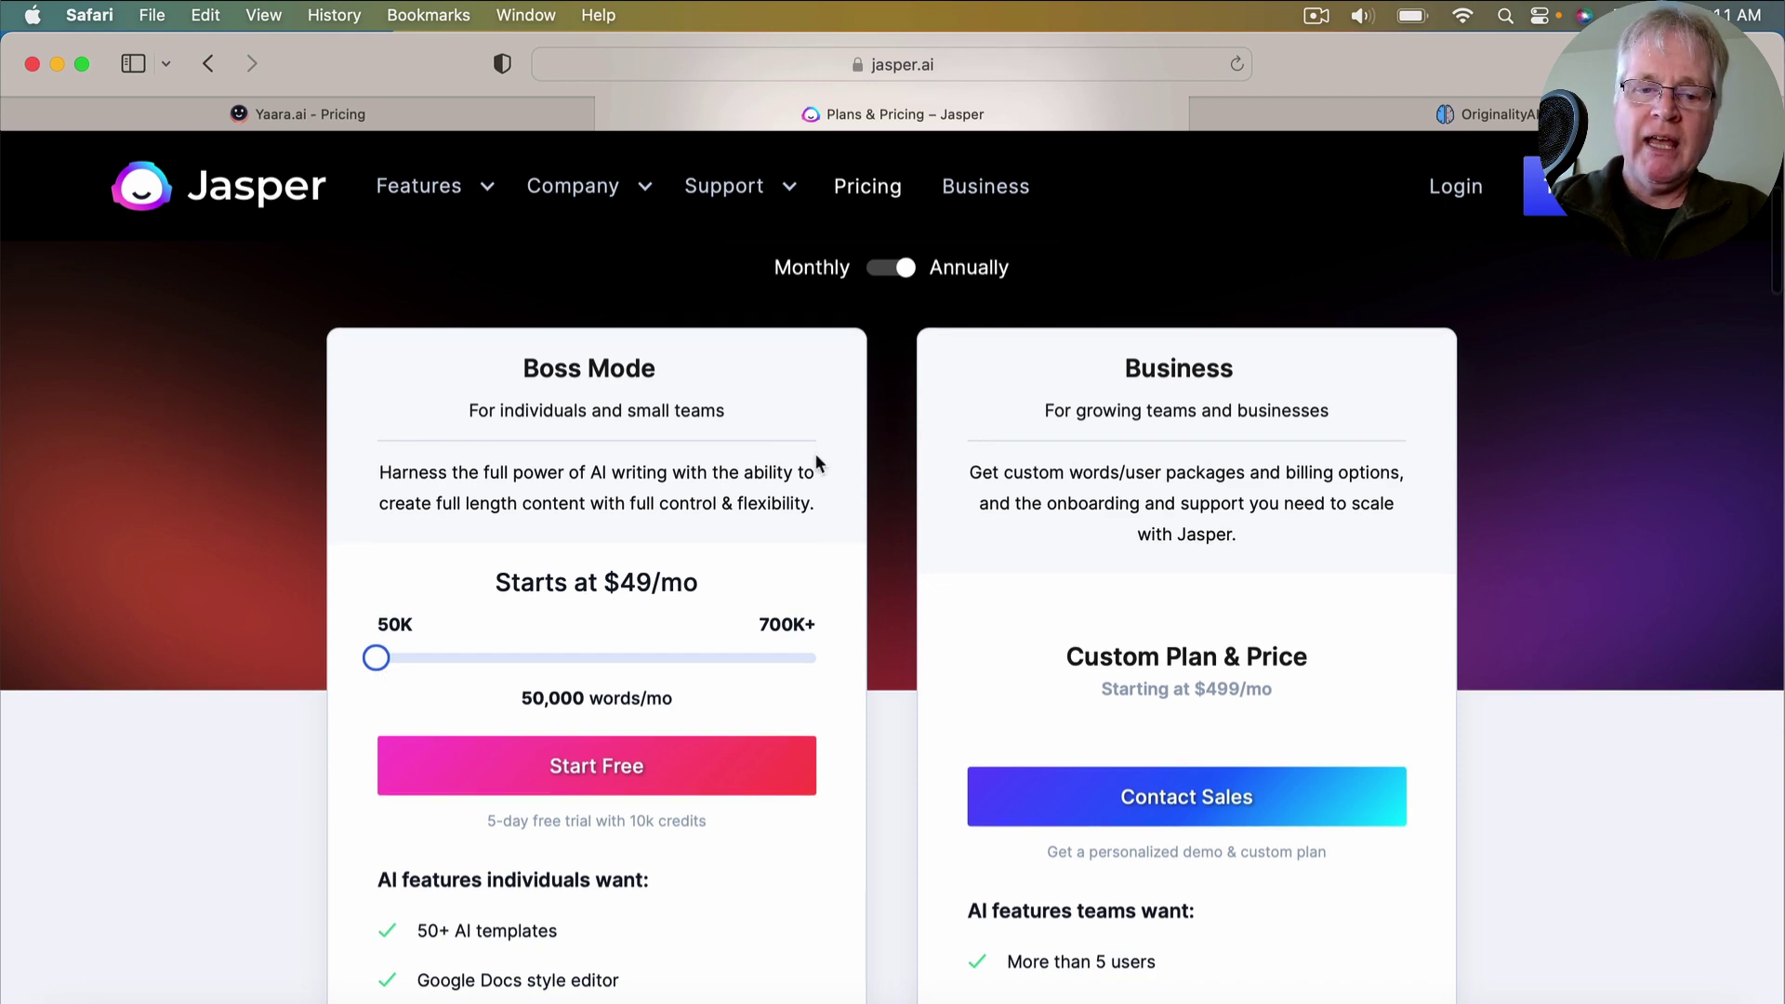
scroll(815, 465, down, 4)
scroll(817, 460, up, 2)
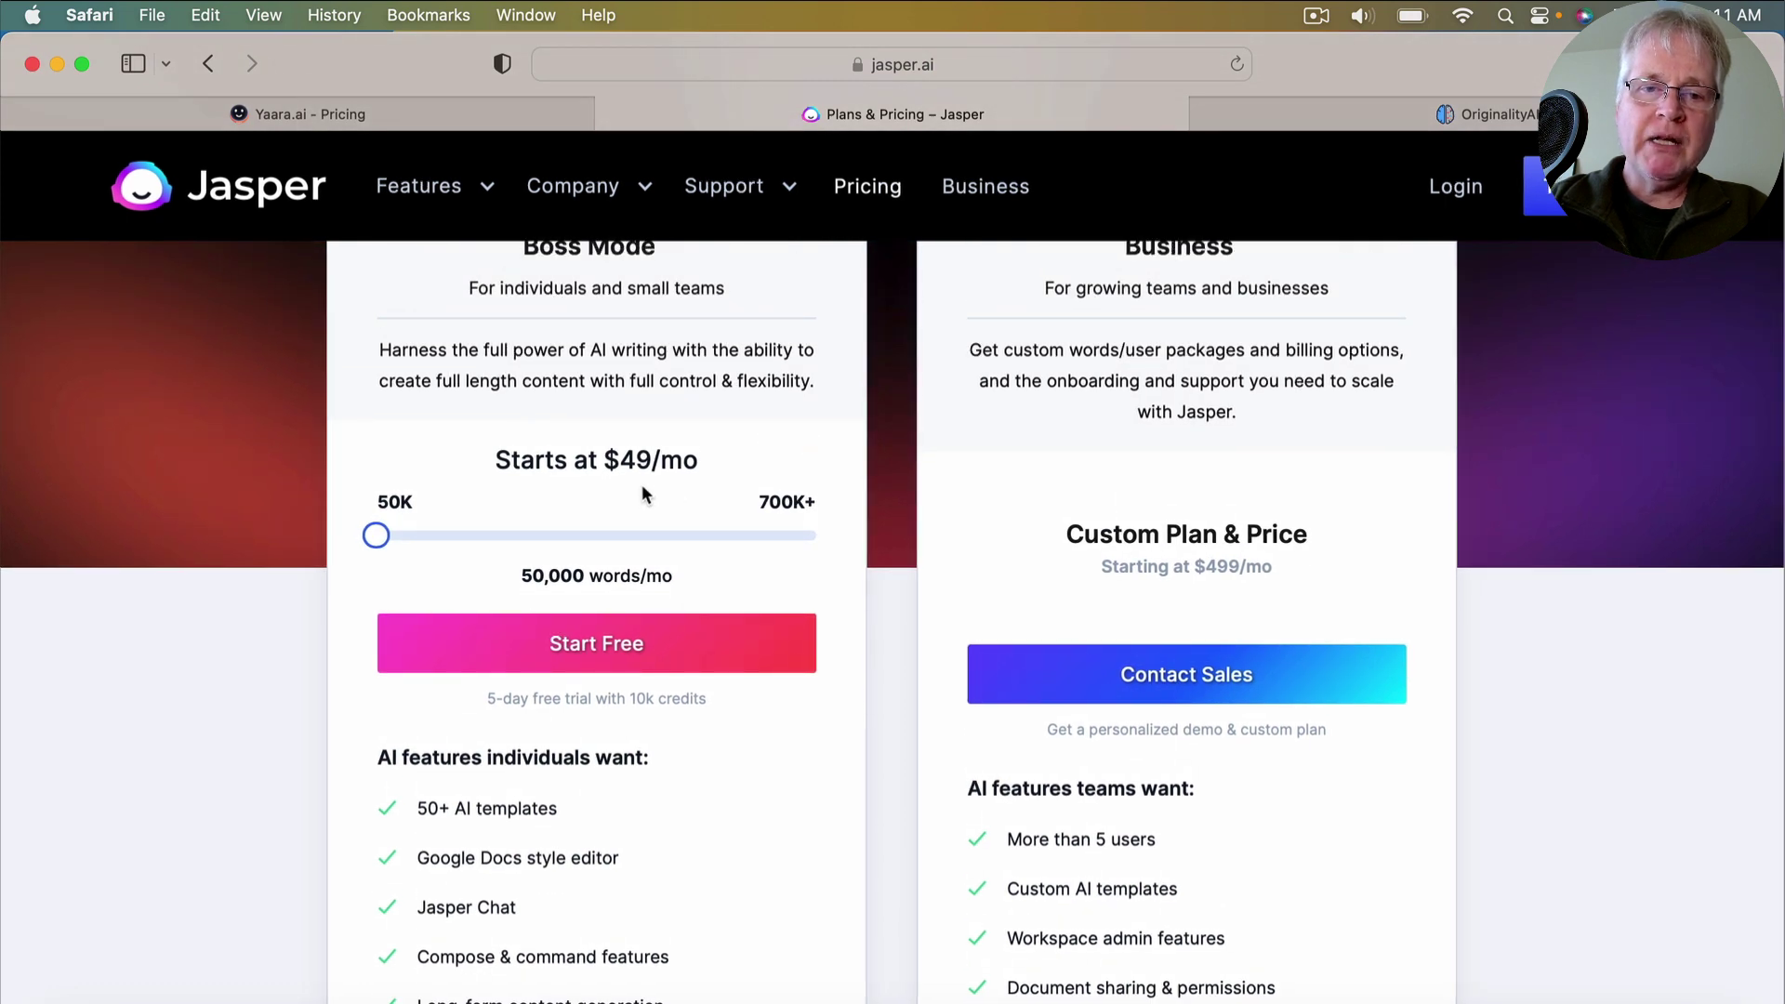
scroll(641, 491, up, 3)
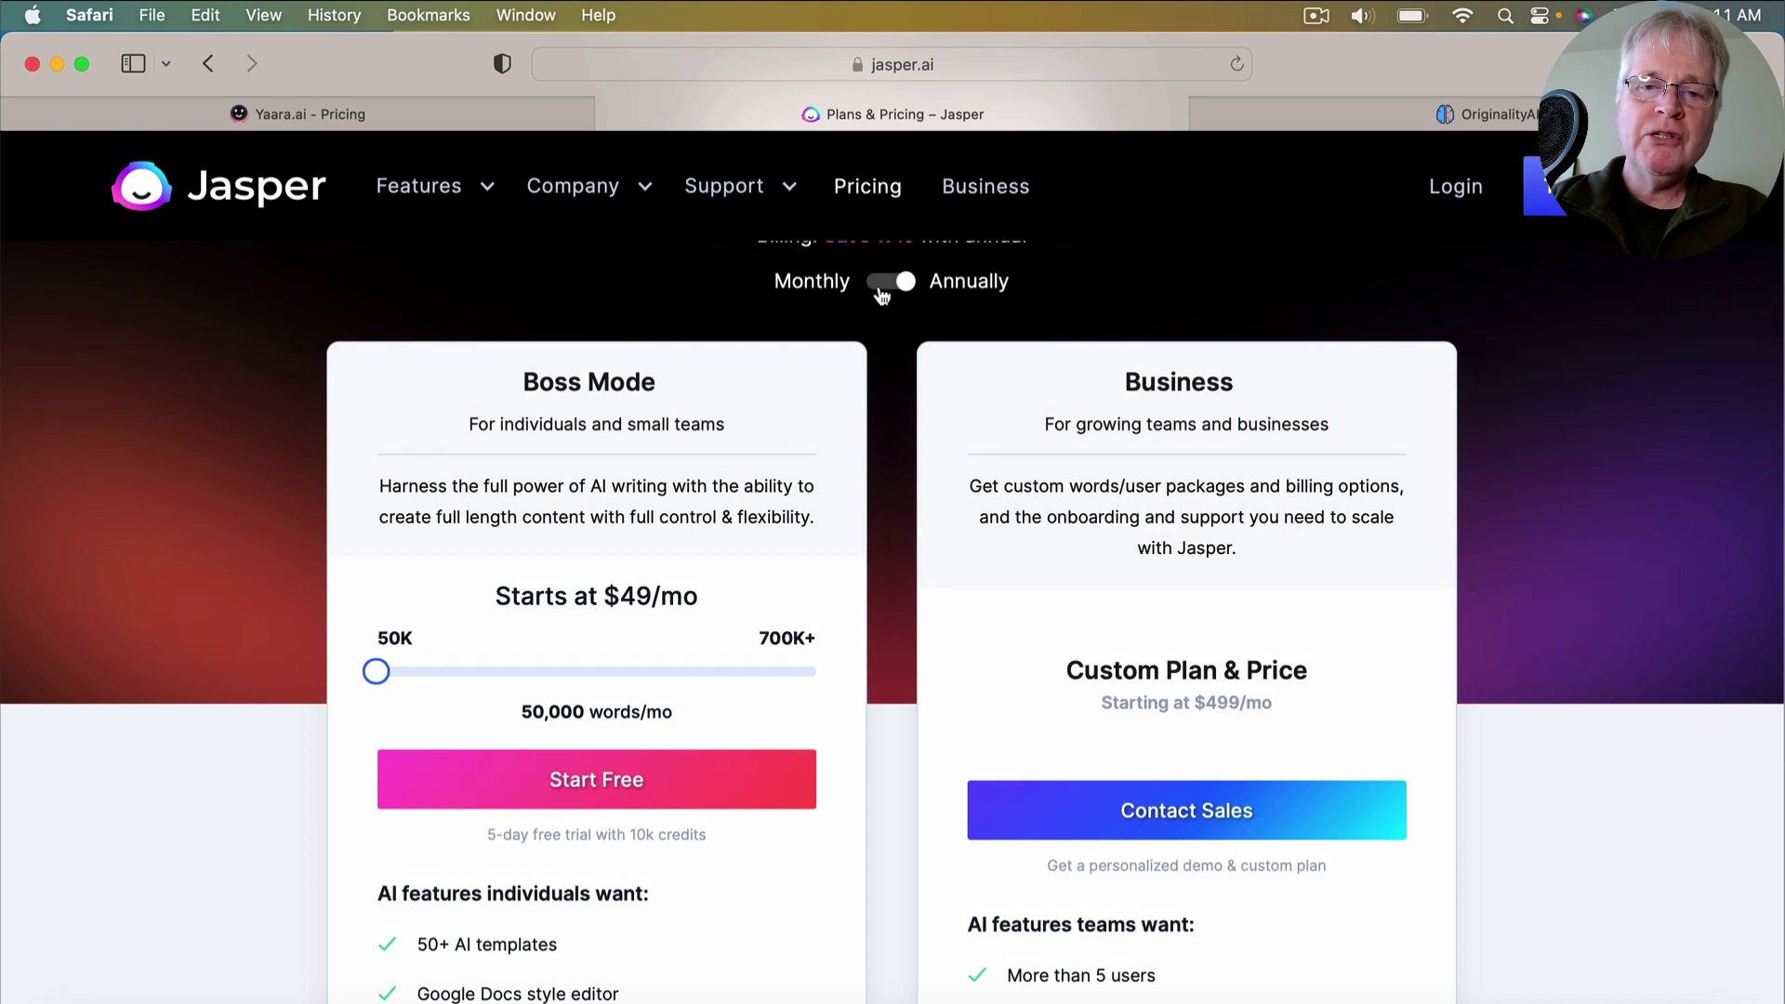
click(881, 288)
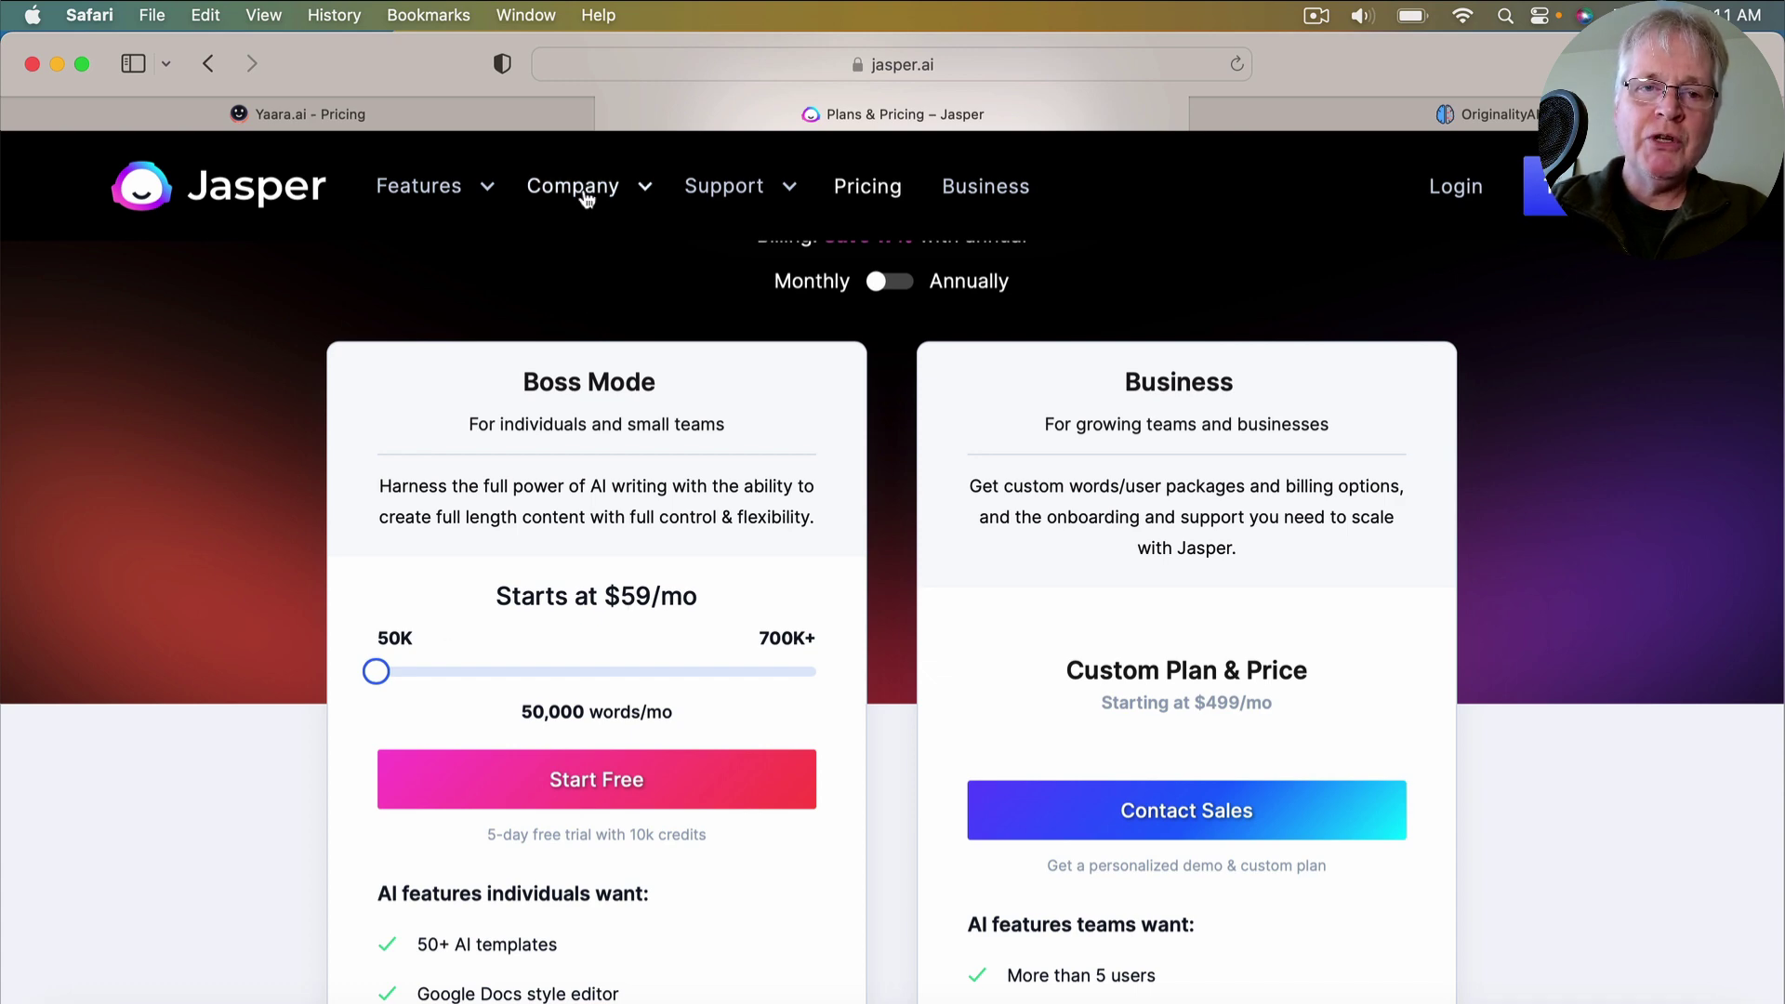
click(561, 123)
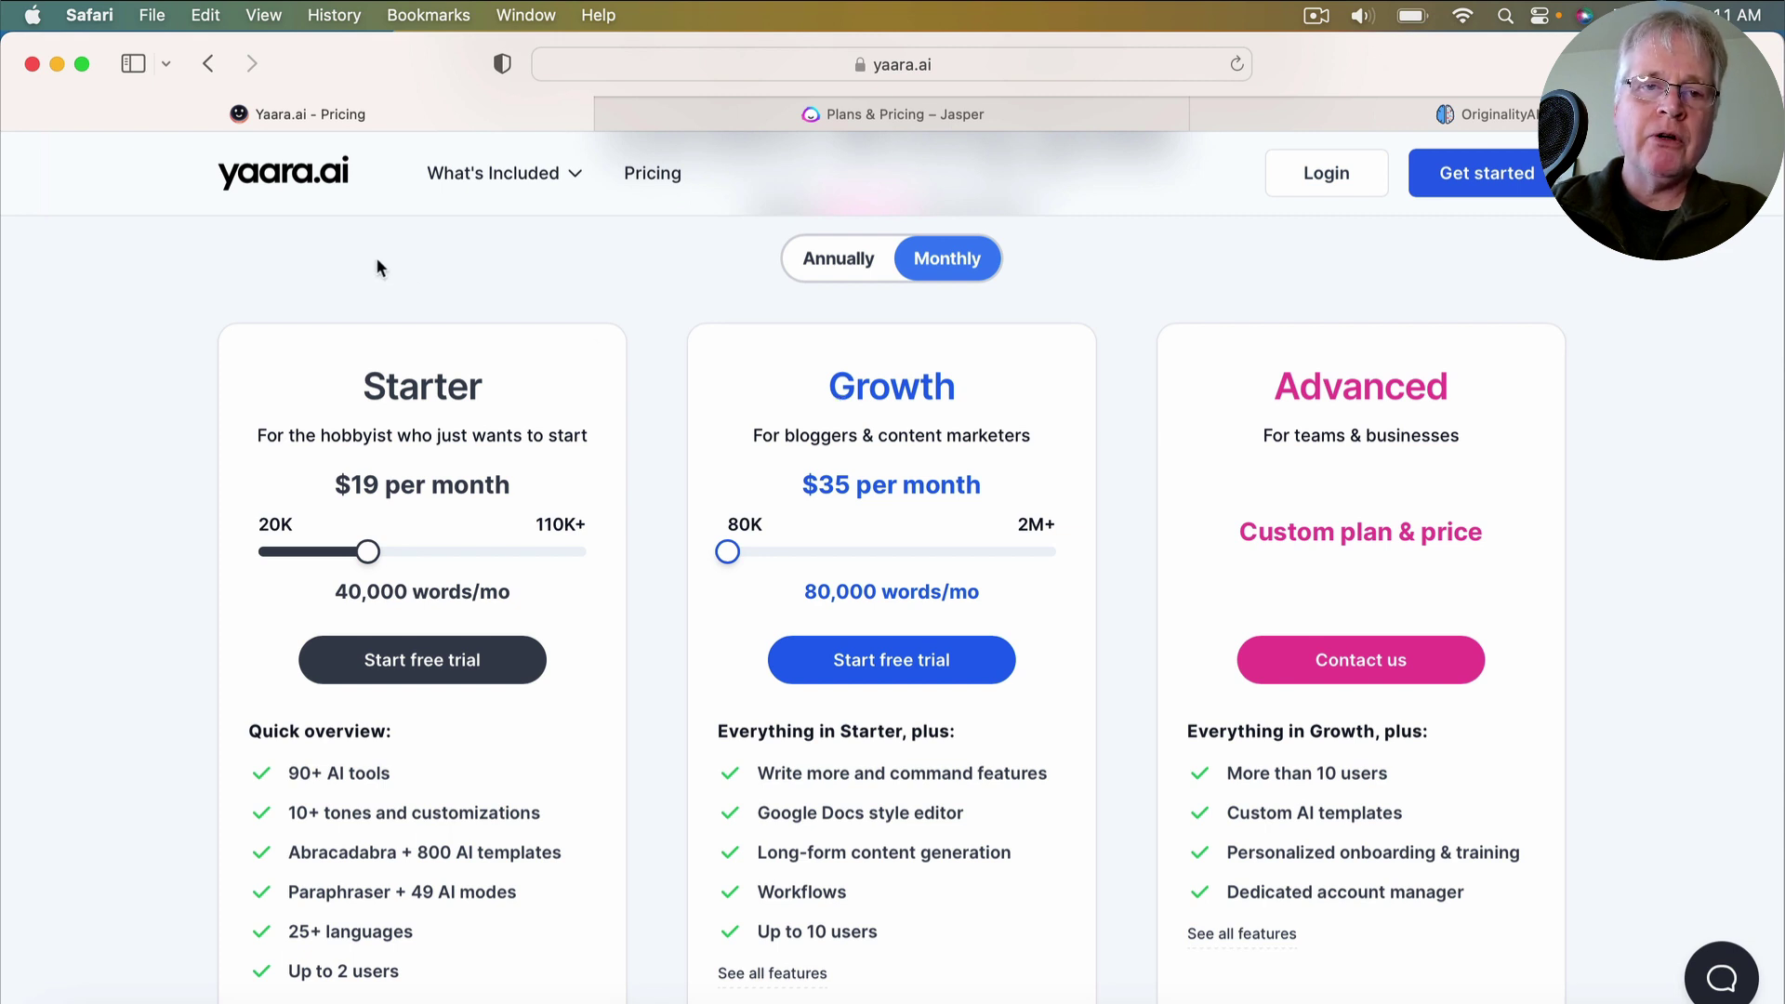
Log in from the pricing page to reach the dashboard showing 774/1000 trial credits
click(1346, 181)
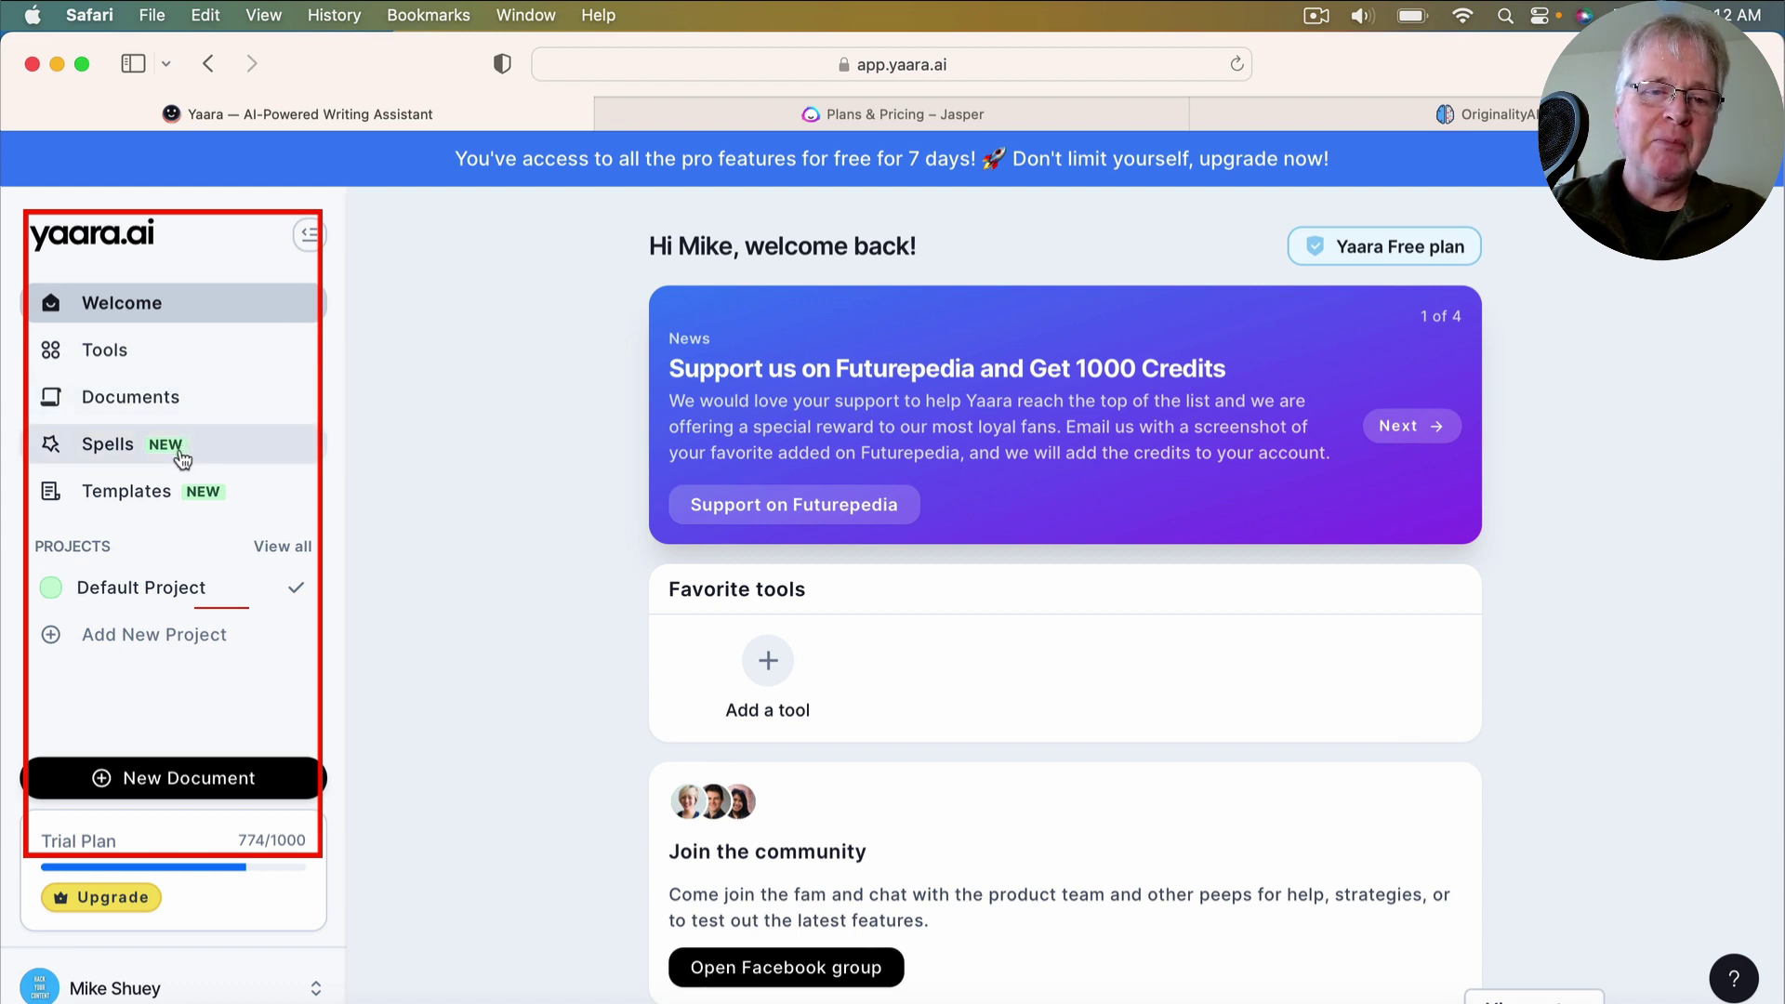
Browse the Tools catalogue and filter it to Blog tools such as Long Form Writer and Blog in a Snap
click(122, 353)
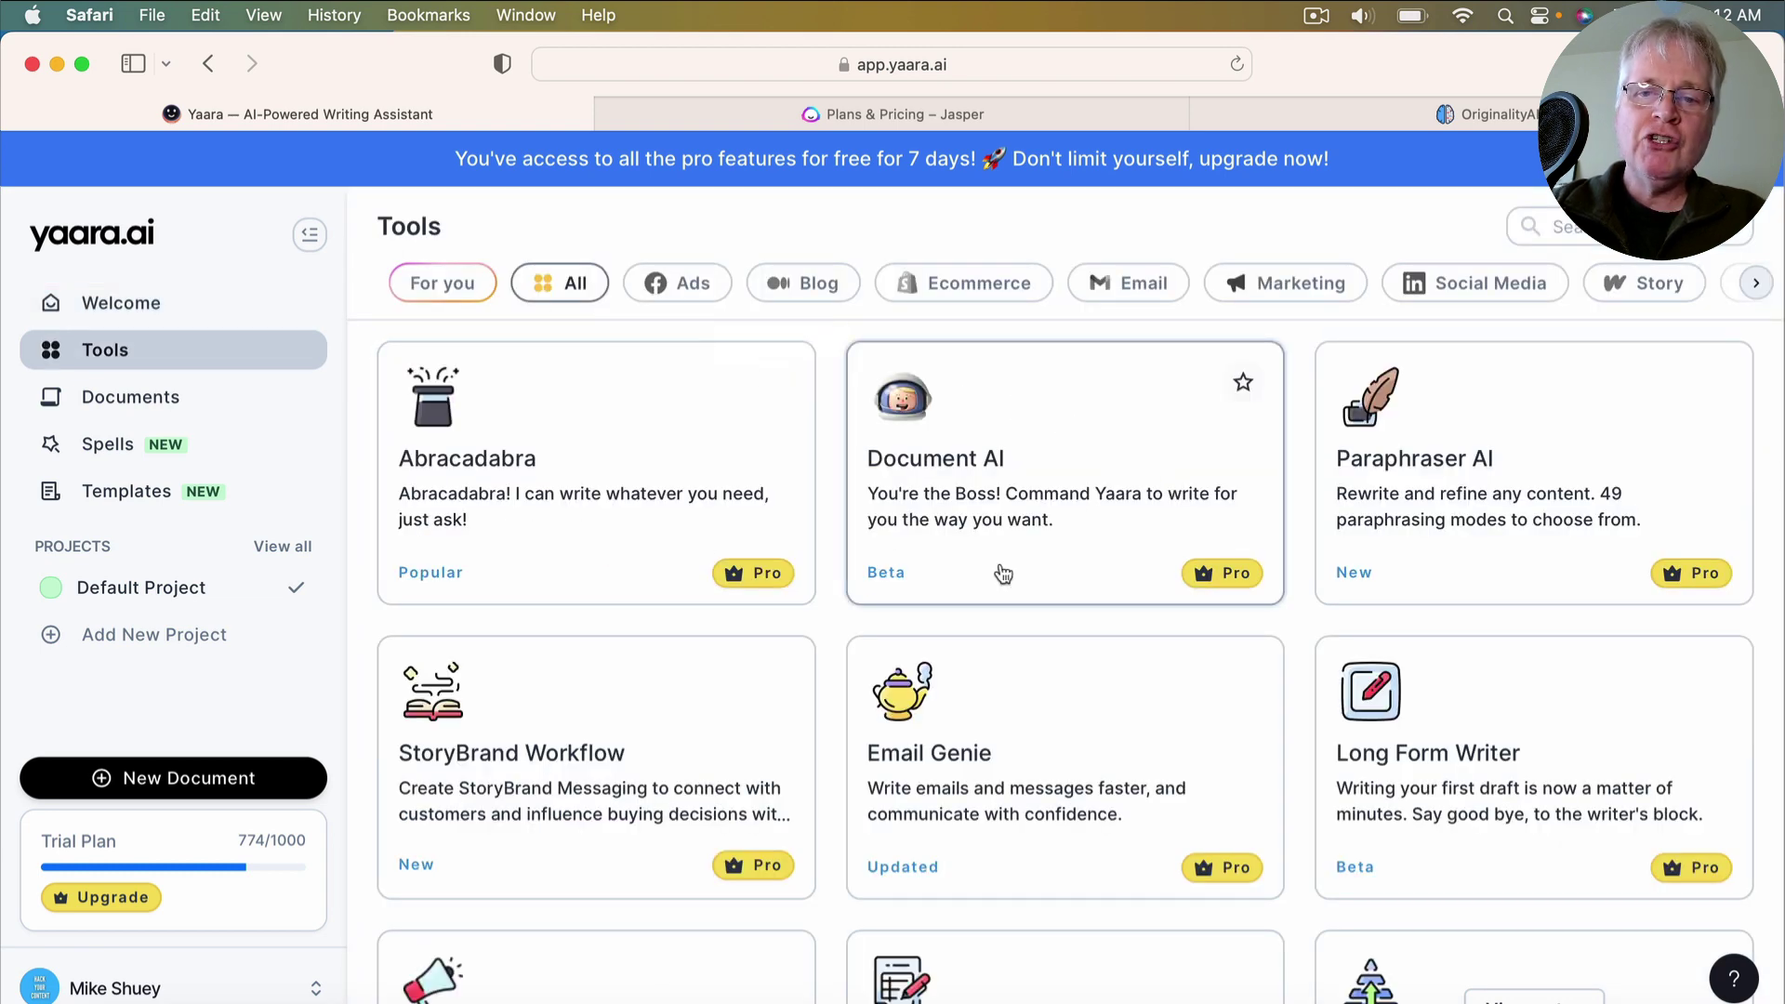
scroll(1003, 573, down, 7)
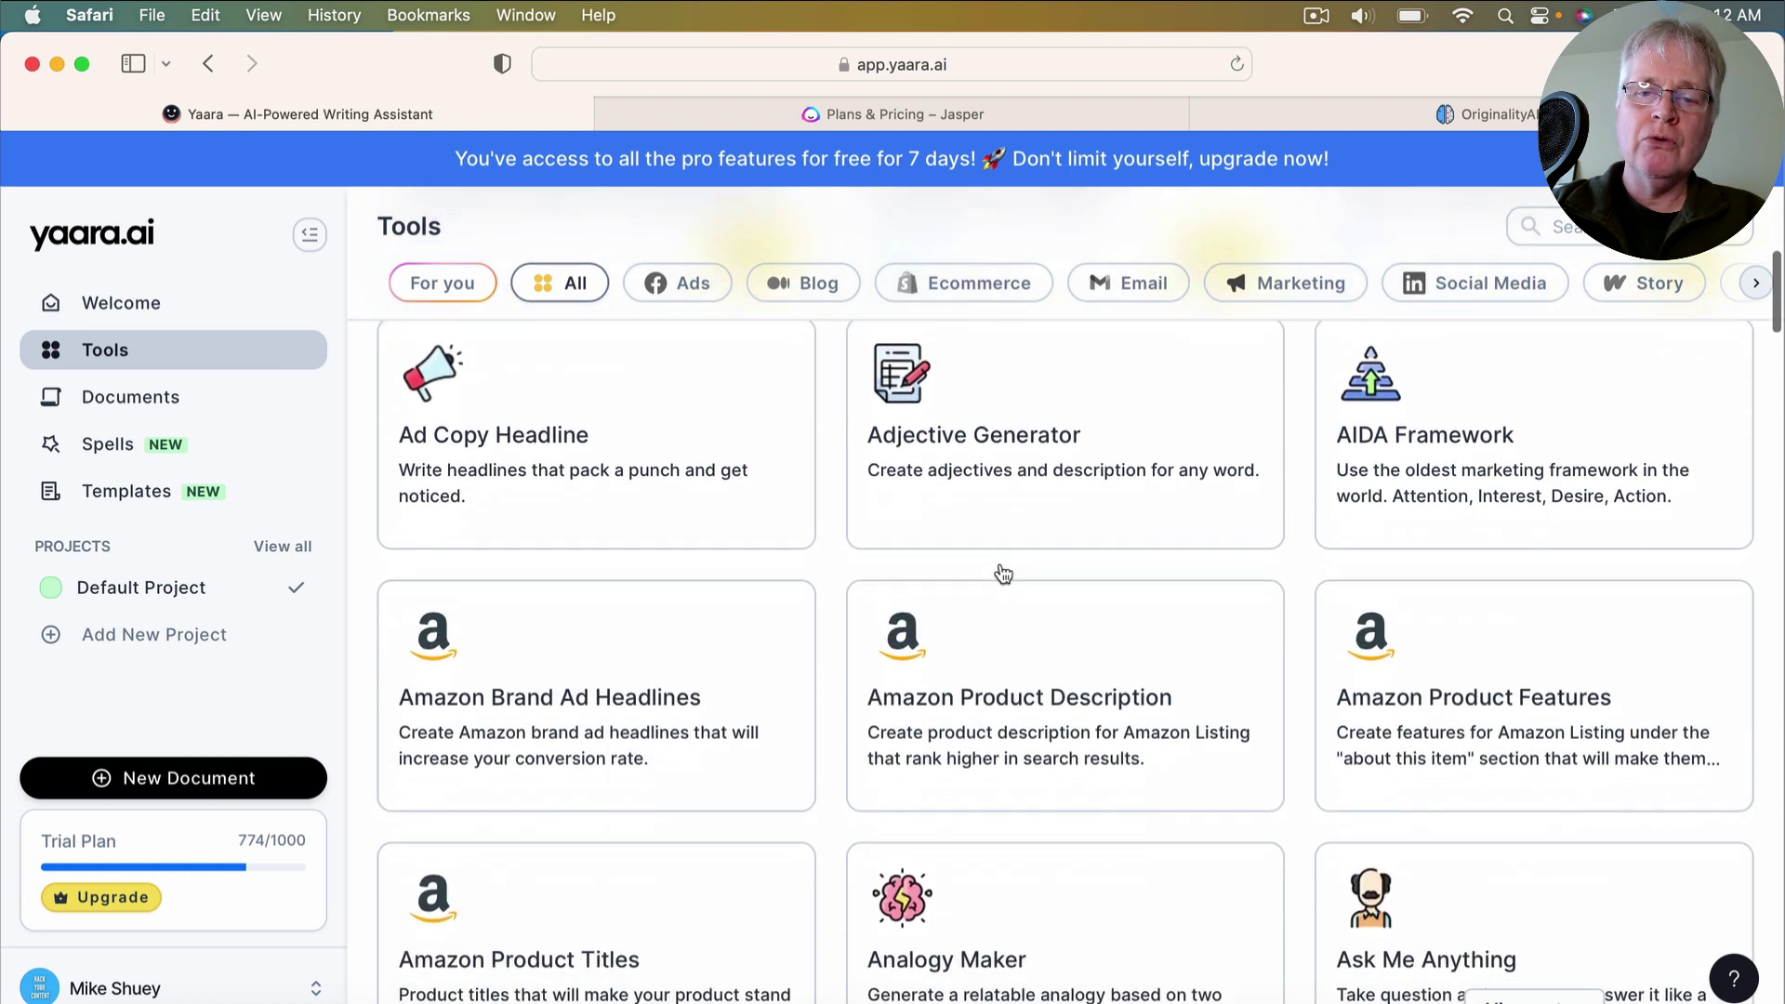
scroll(1002, 573, down, 5)
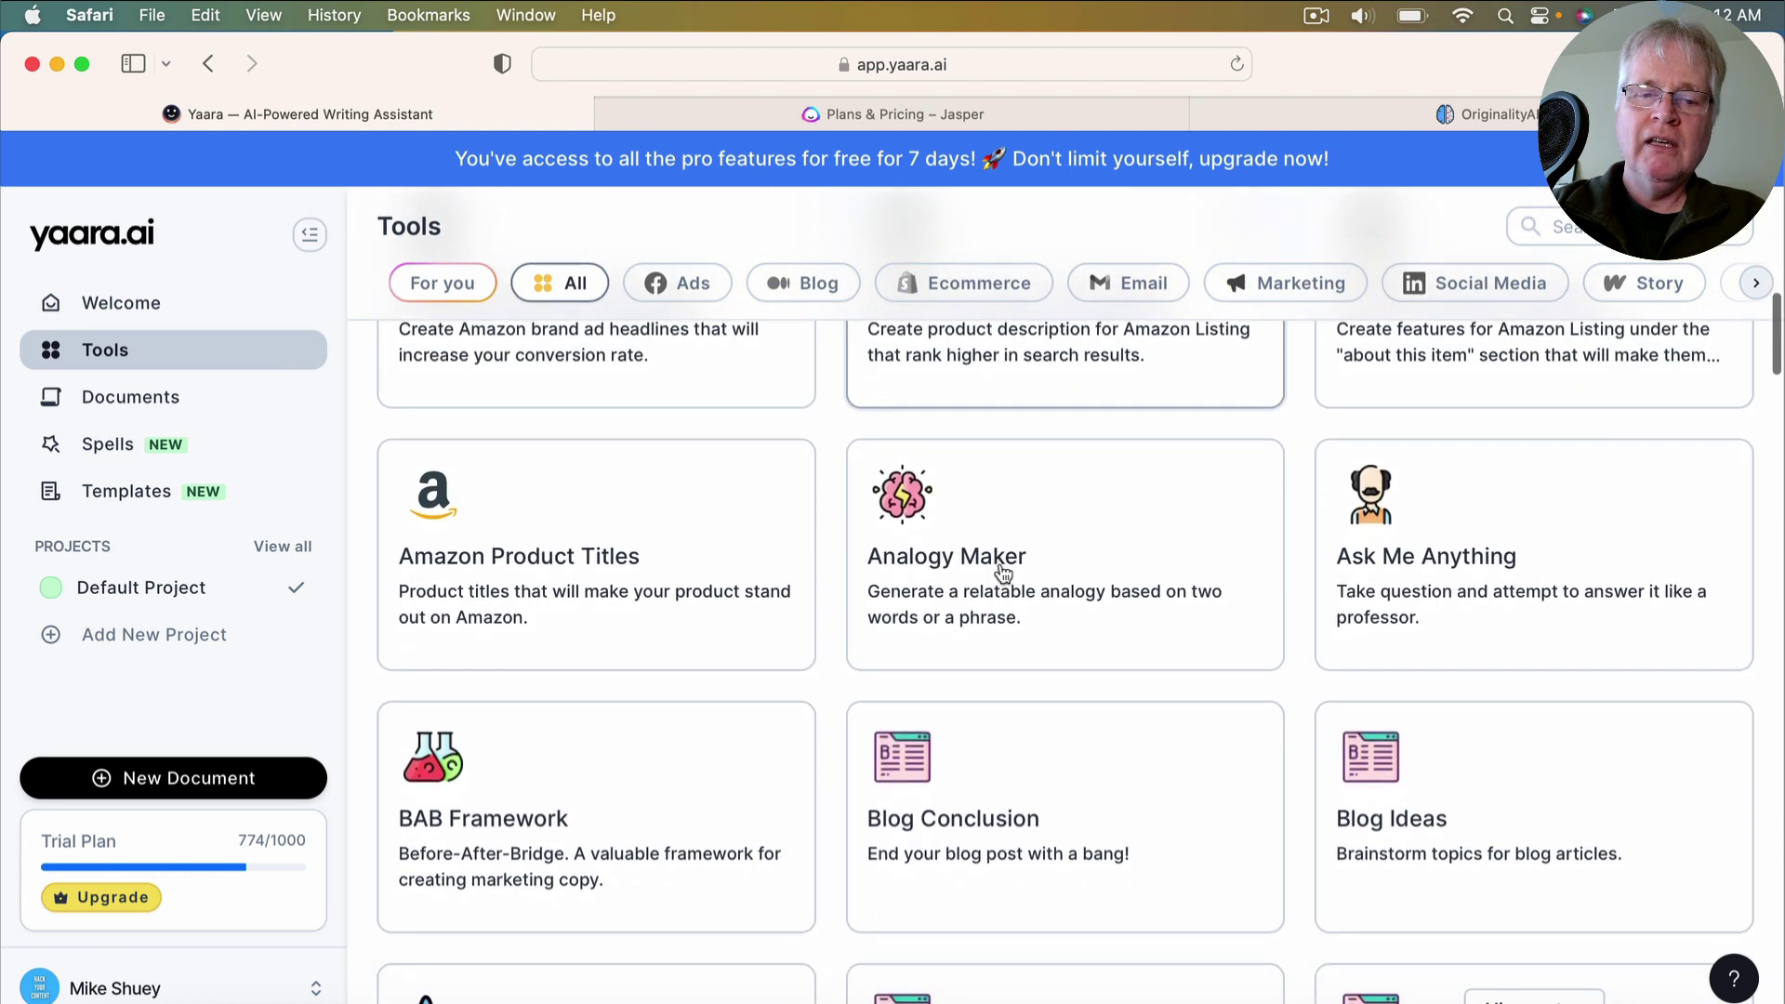
scroll(1003, 574, down, 3)
scroll(1003, 573, up, 2)
scroll(1002, 571, up, 10)
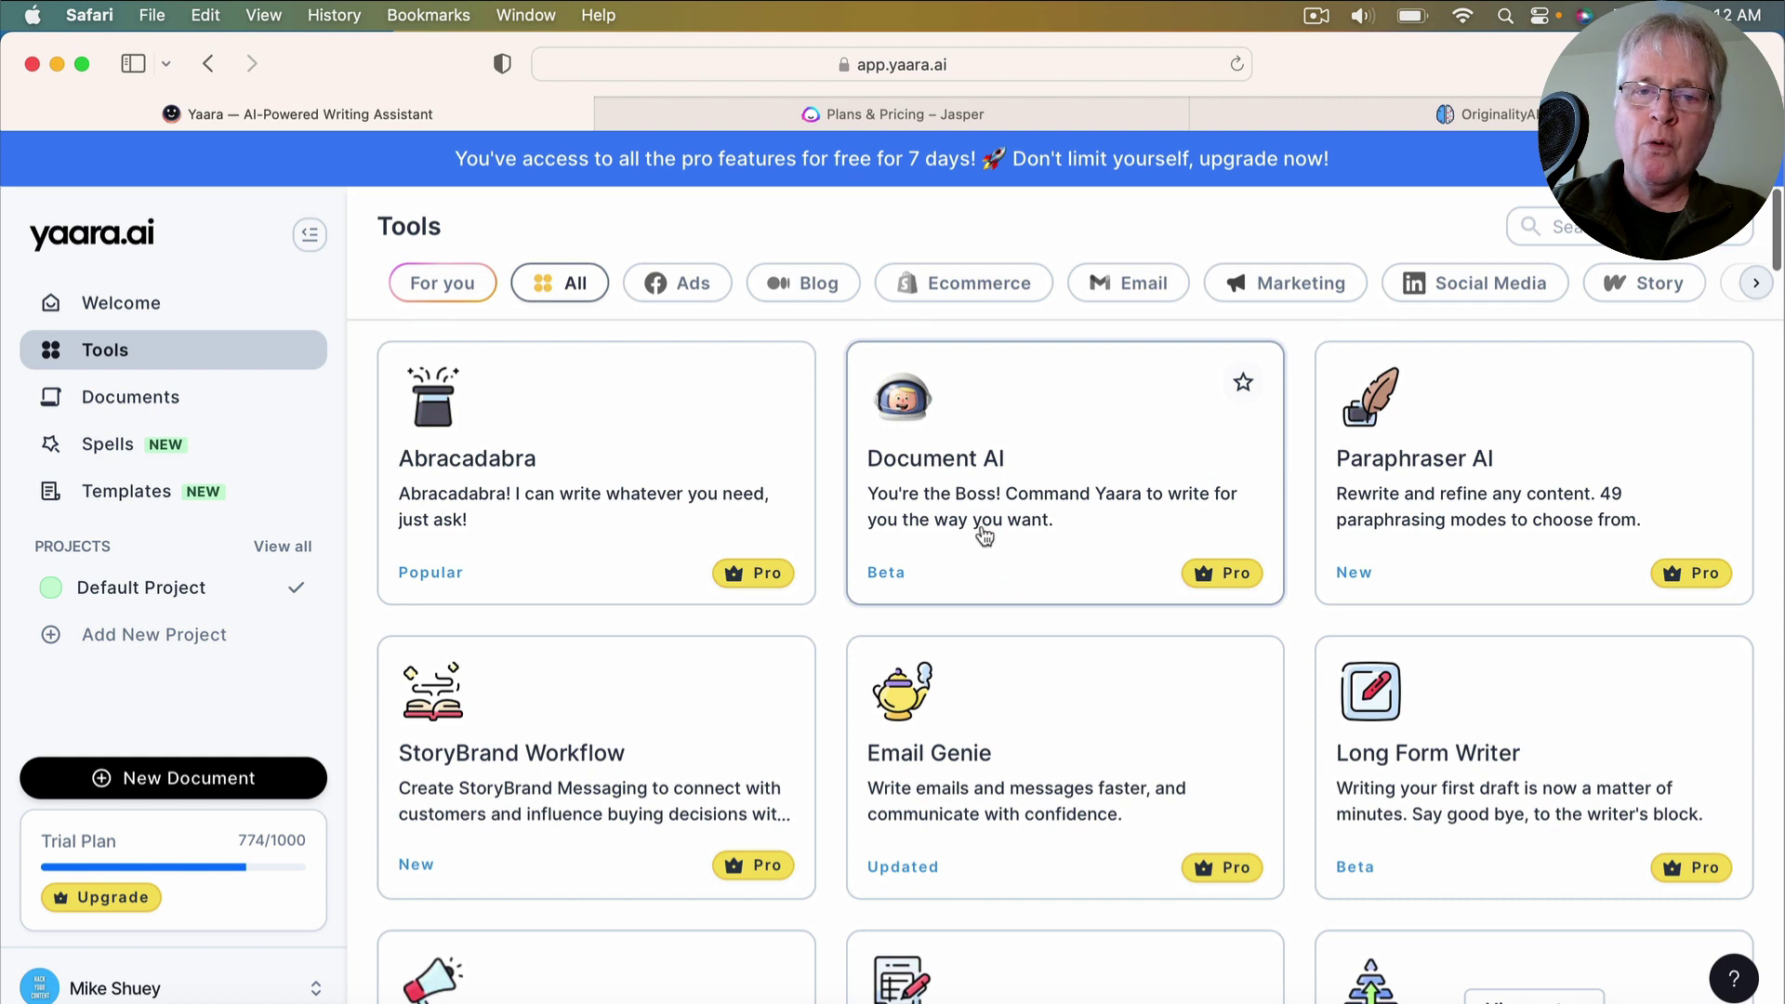
click(834, 291)
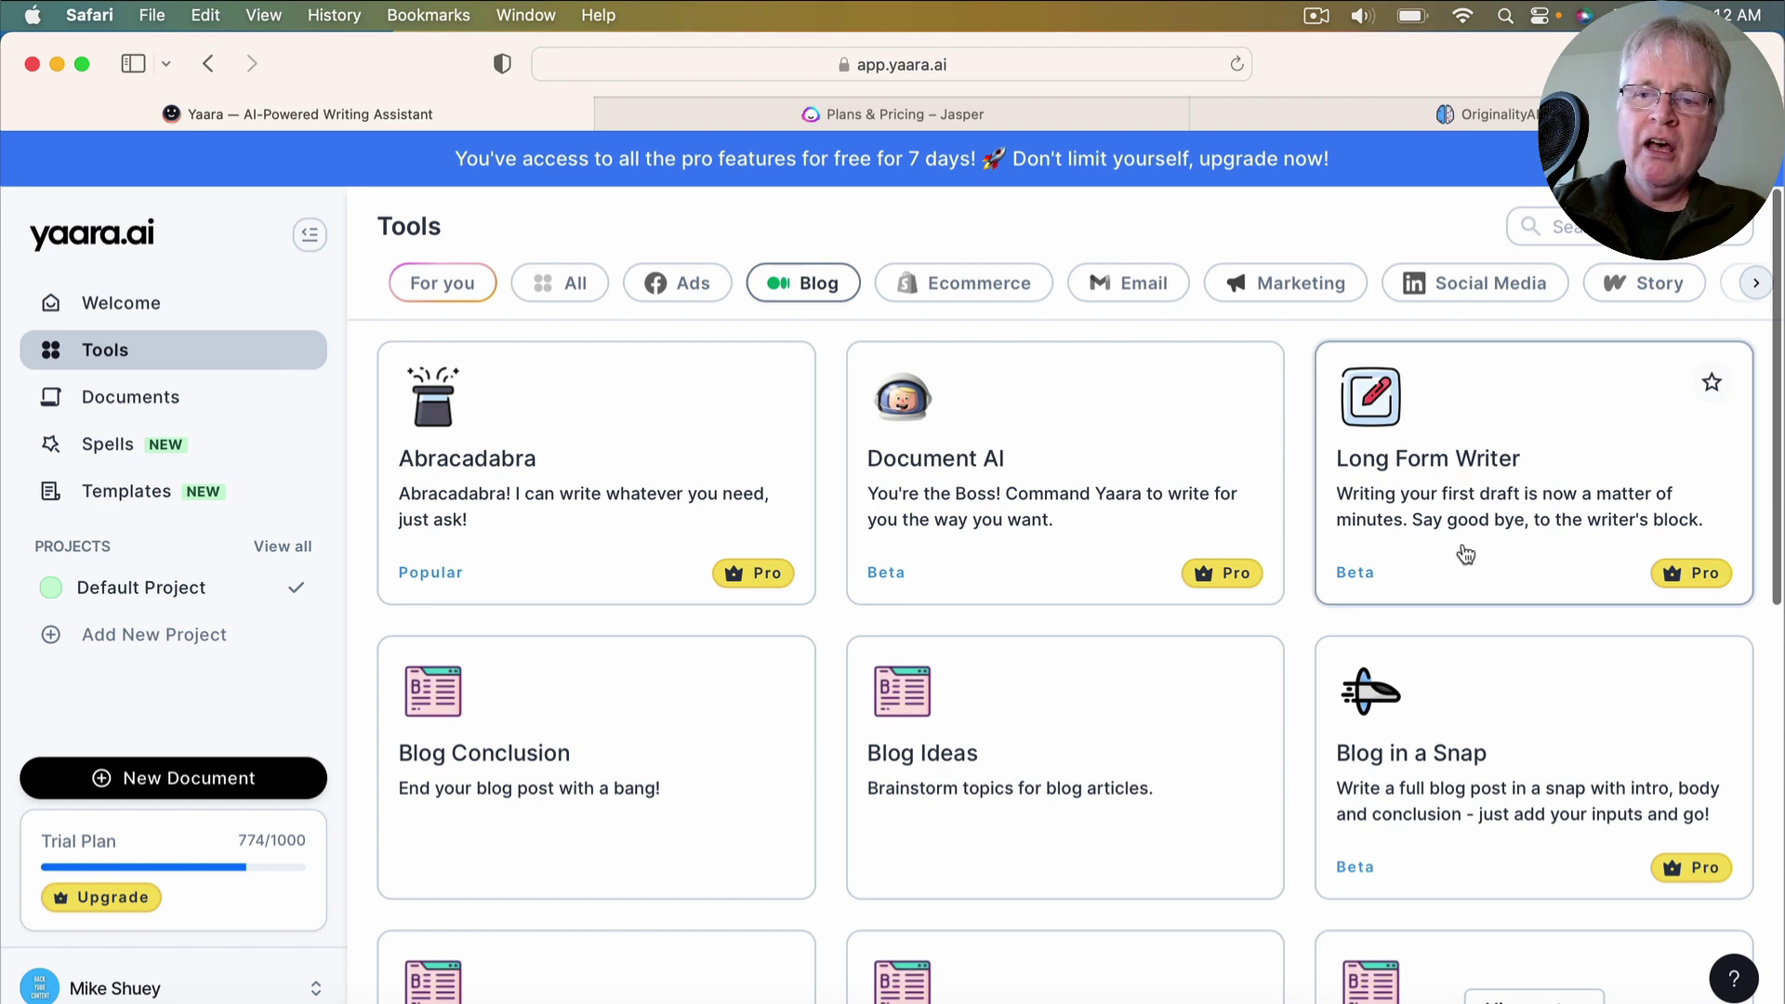
click(1471, 496)
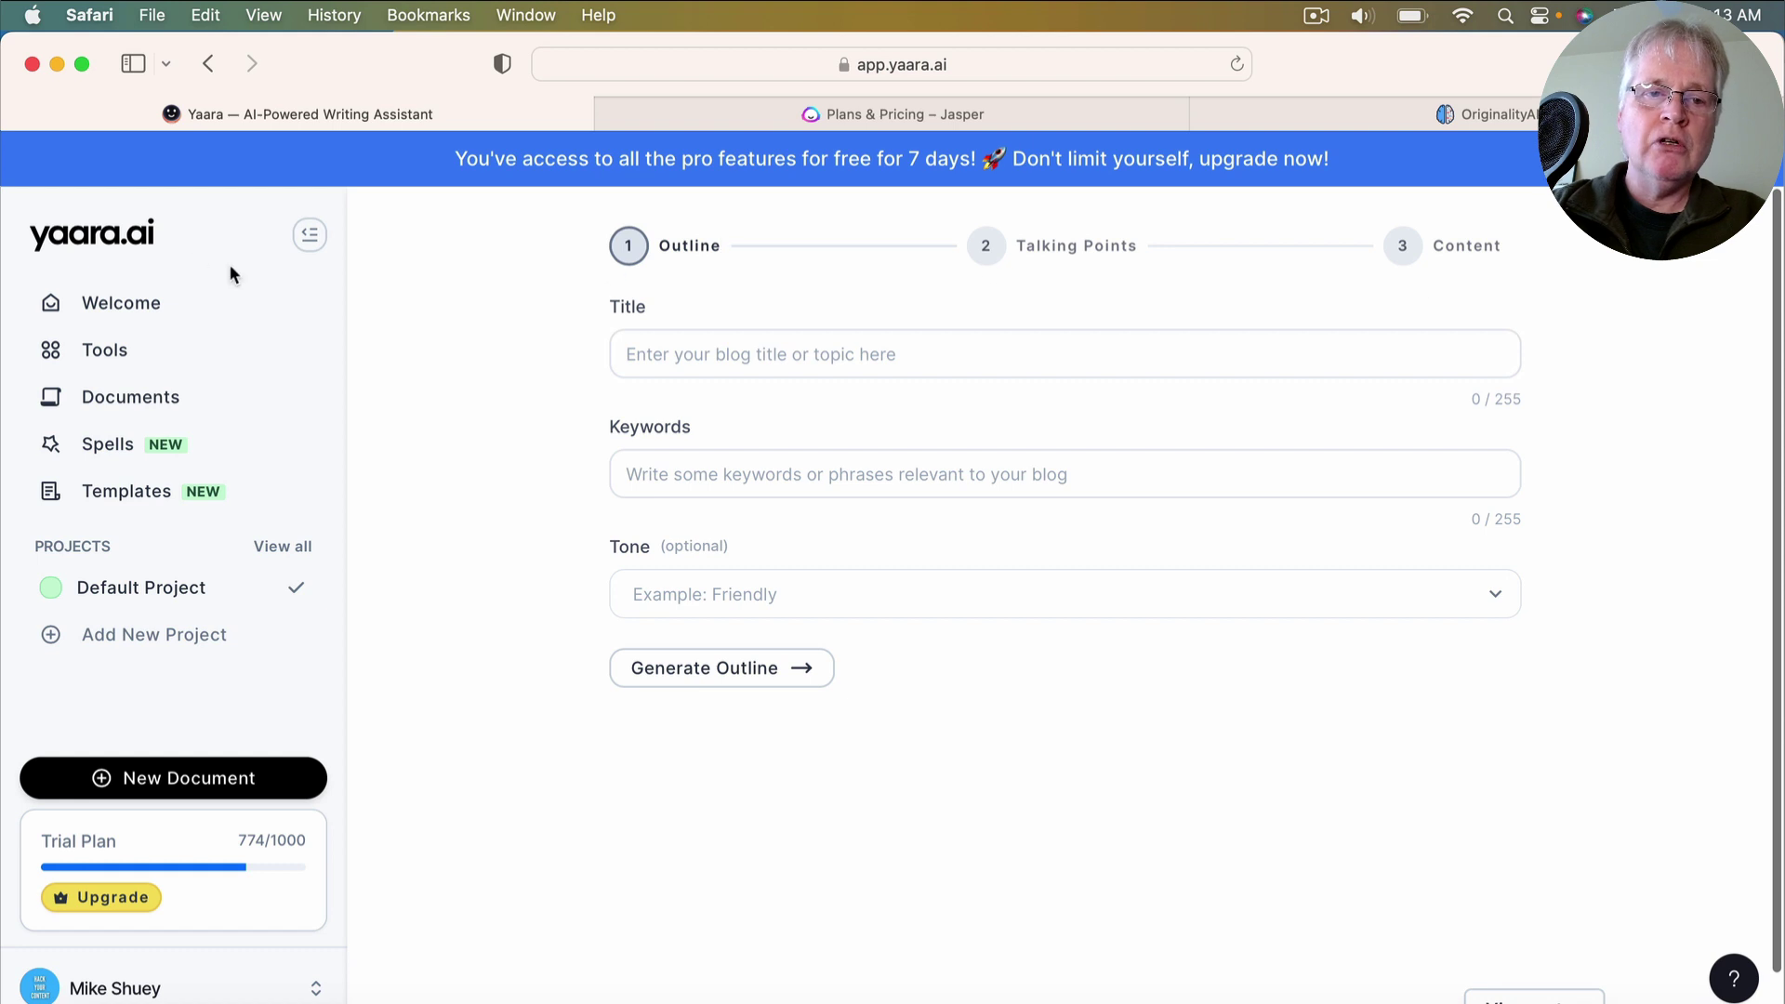
Open Blog in a Snap and select the whole 'Hardtail Mountain Bikes - Pros and Cons' post in History
click(116, 357)
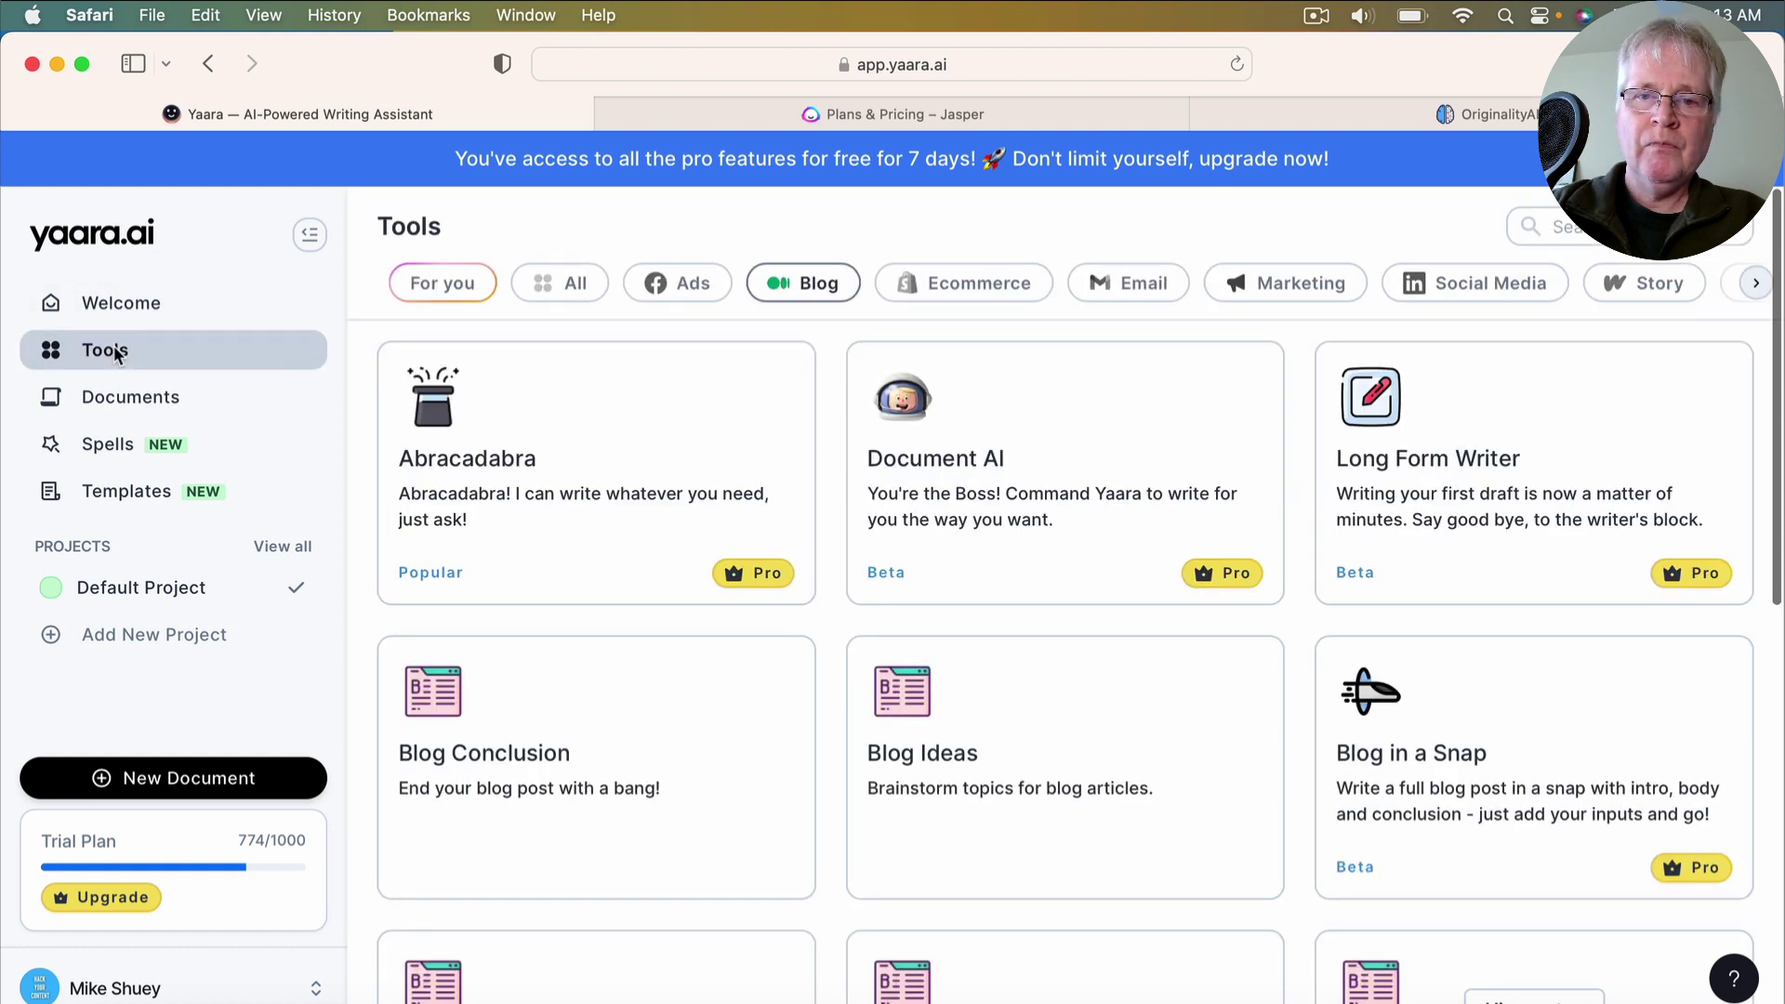
scroll(1150, 420, down, 2)
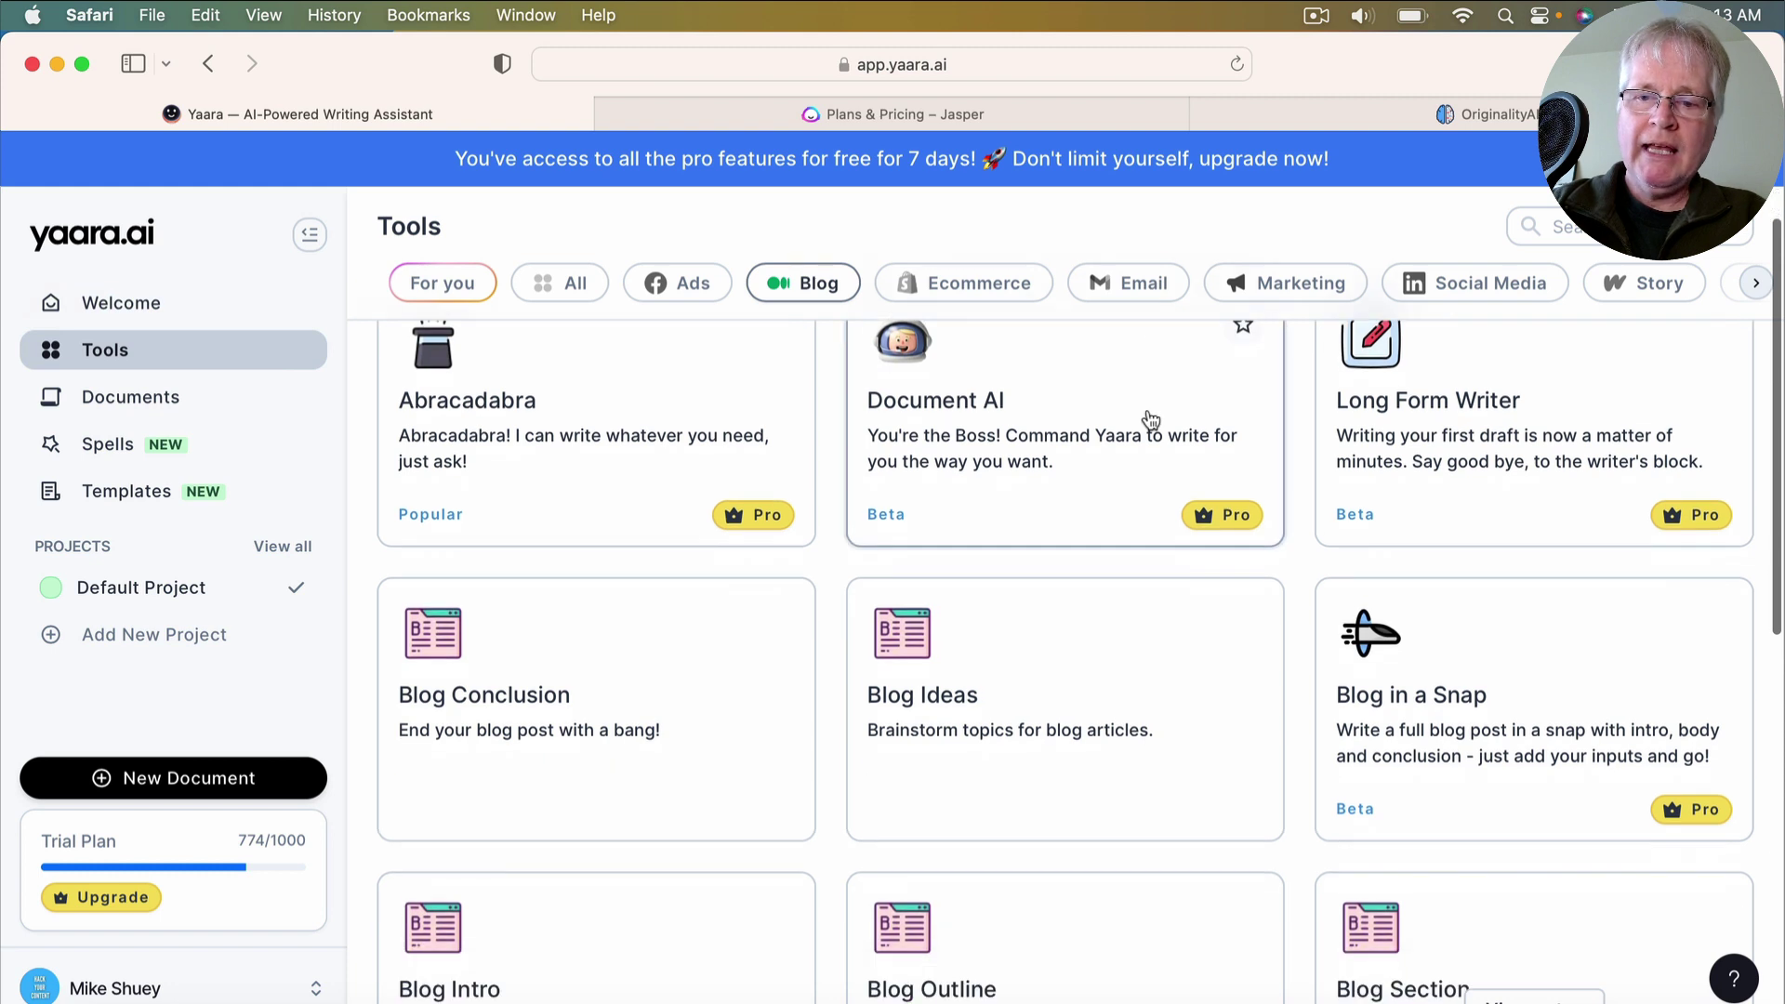
scroll(1151, 421, down, 3)
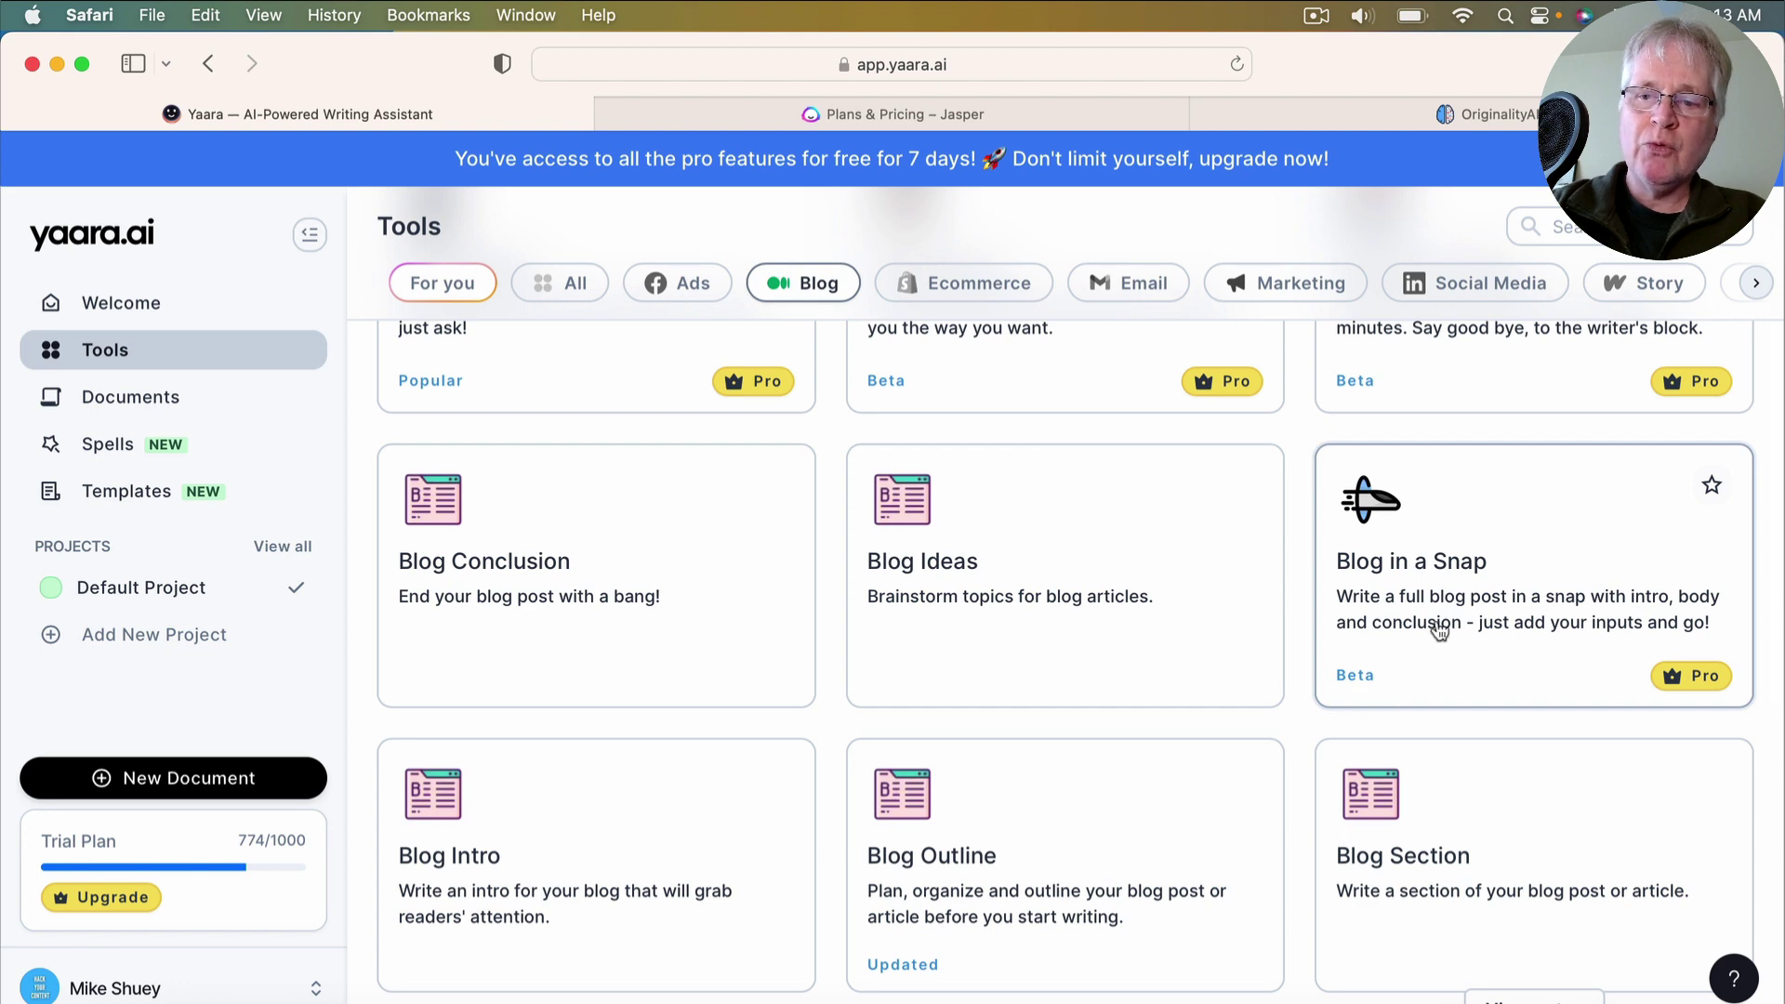
click(1485, 508)
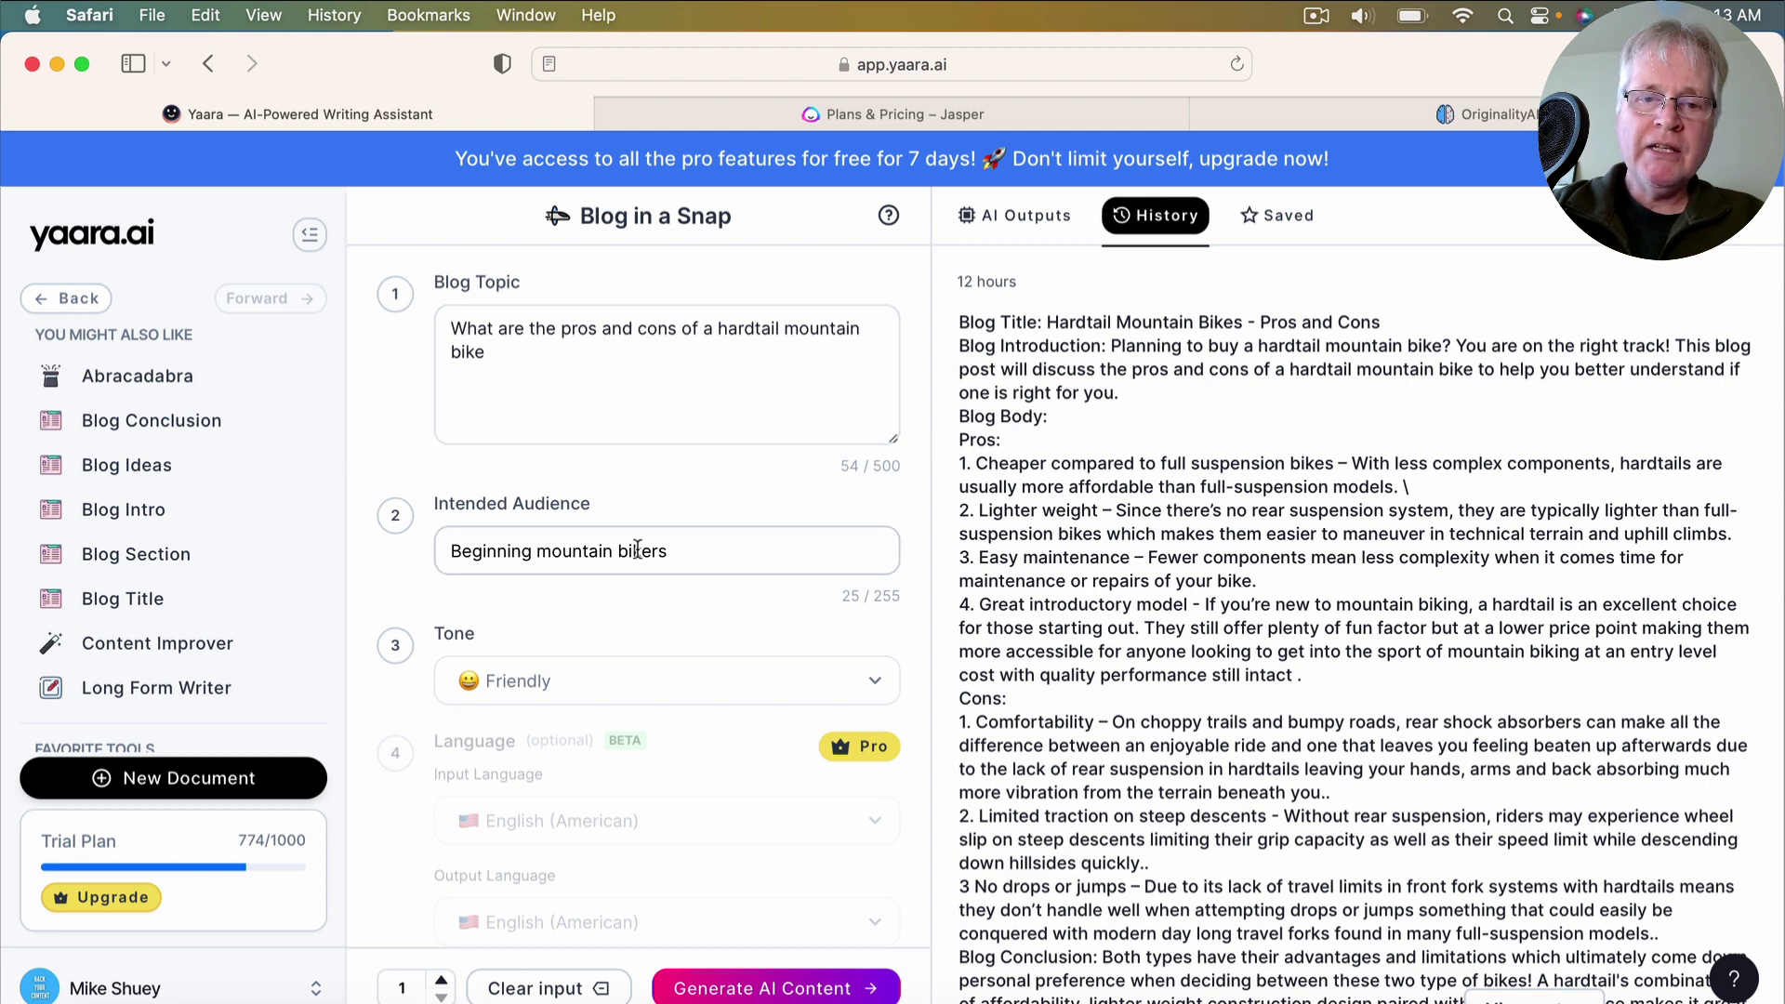
scroll(660, 660, down, 1)
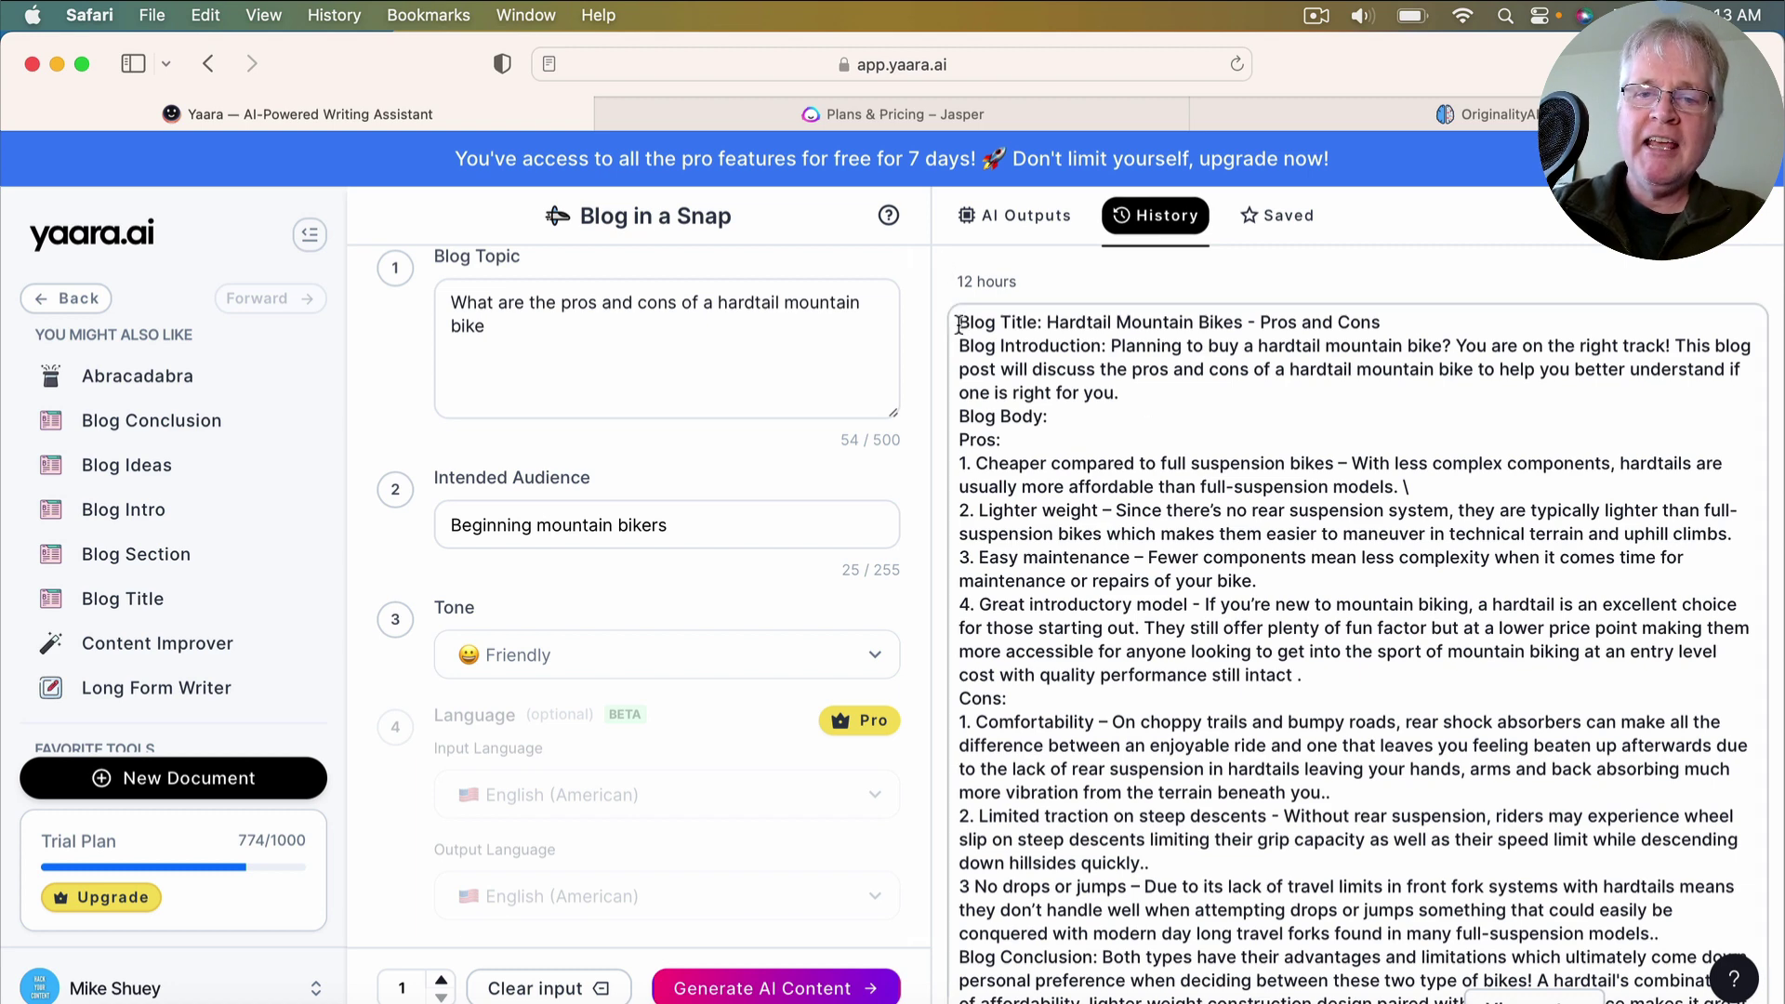
drag(963, 327, 1243, 1002)
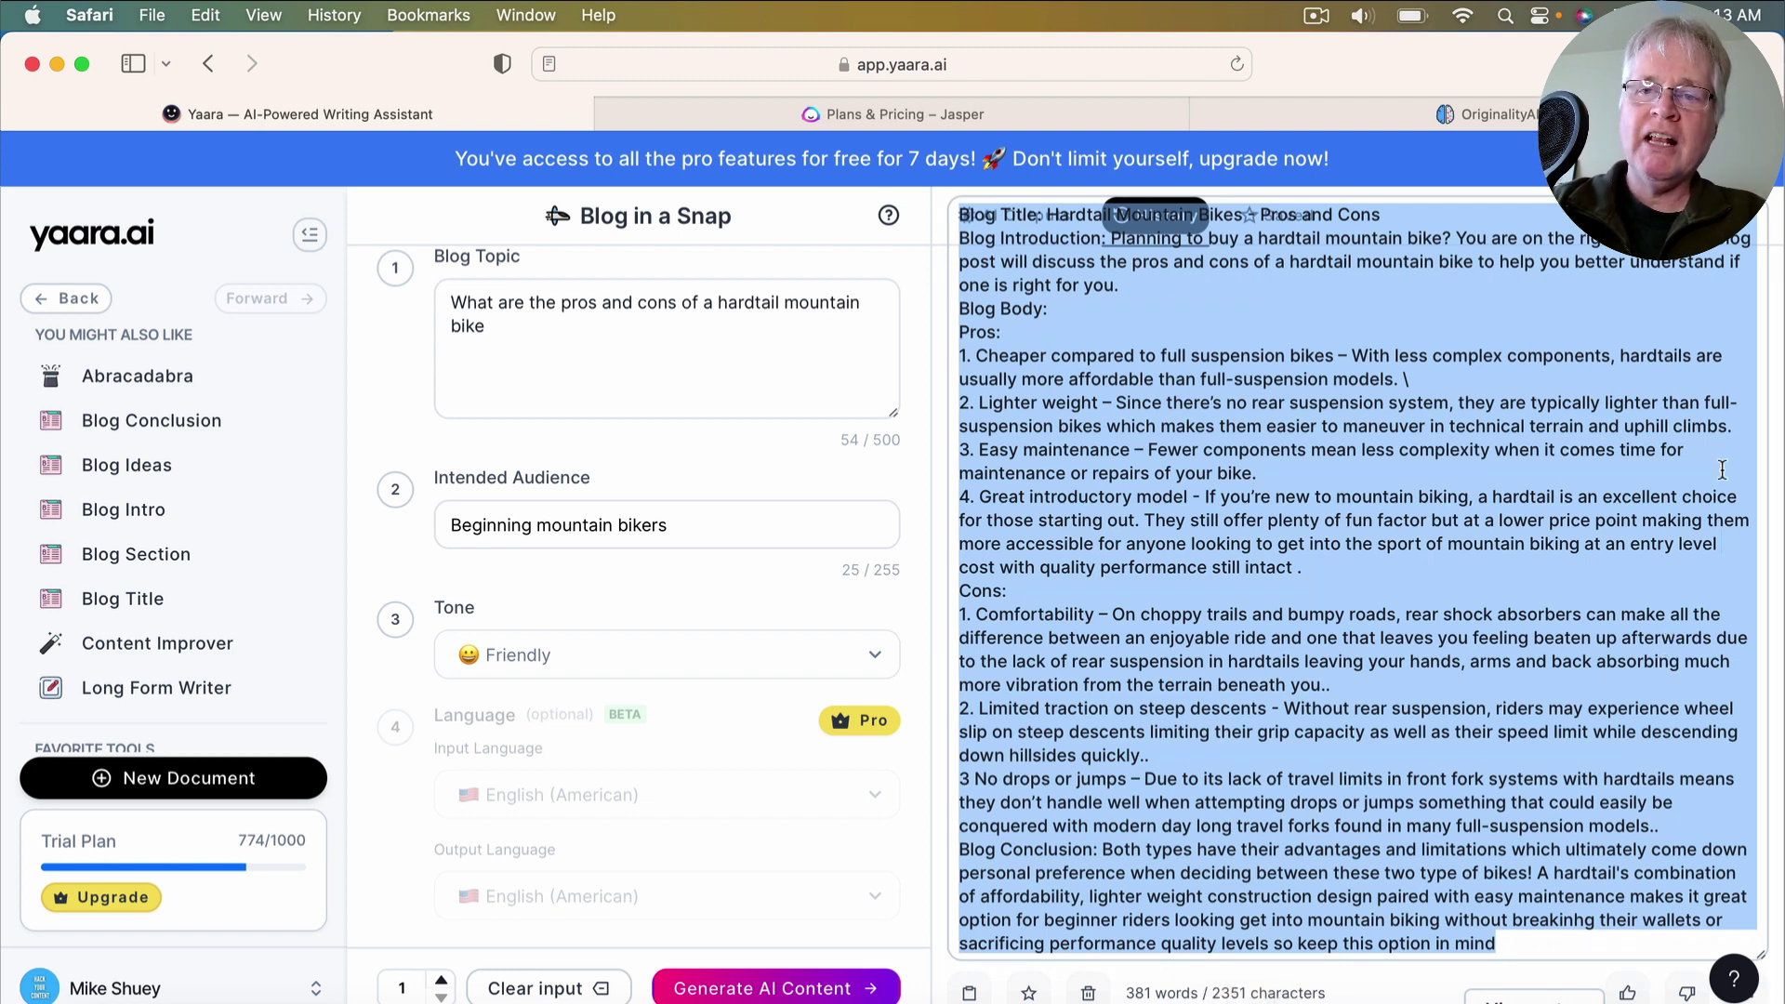
Paste the hardtail post into a new Originality.ai content scan and run it, scoring 100% Original
click(1349, 115)
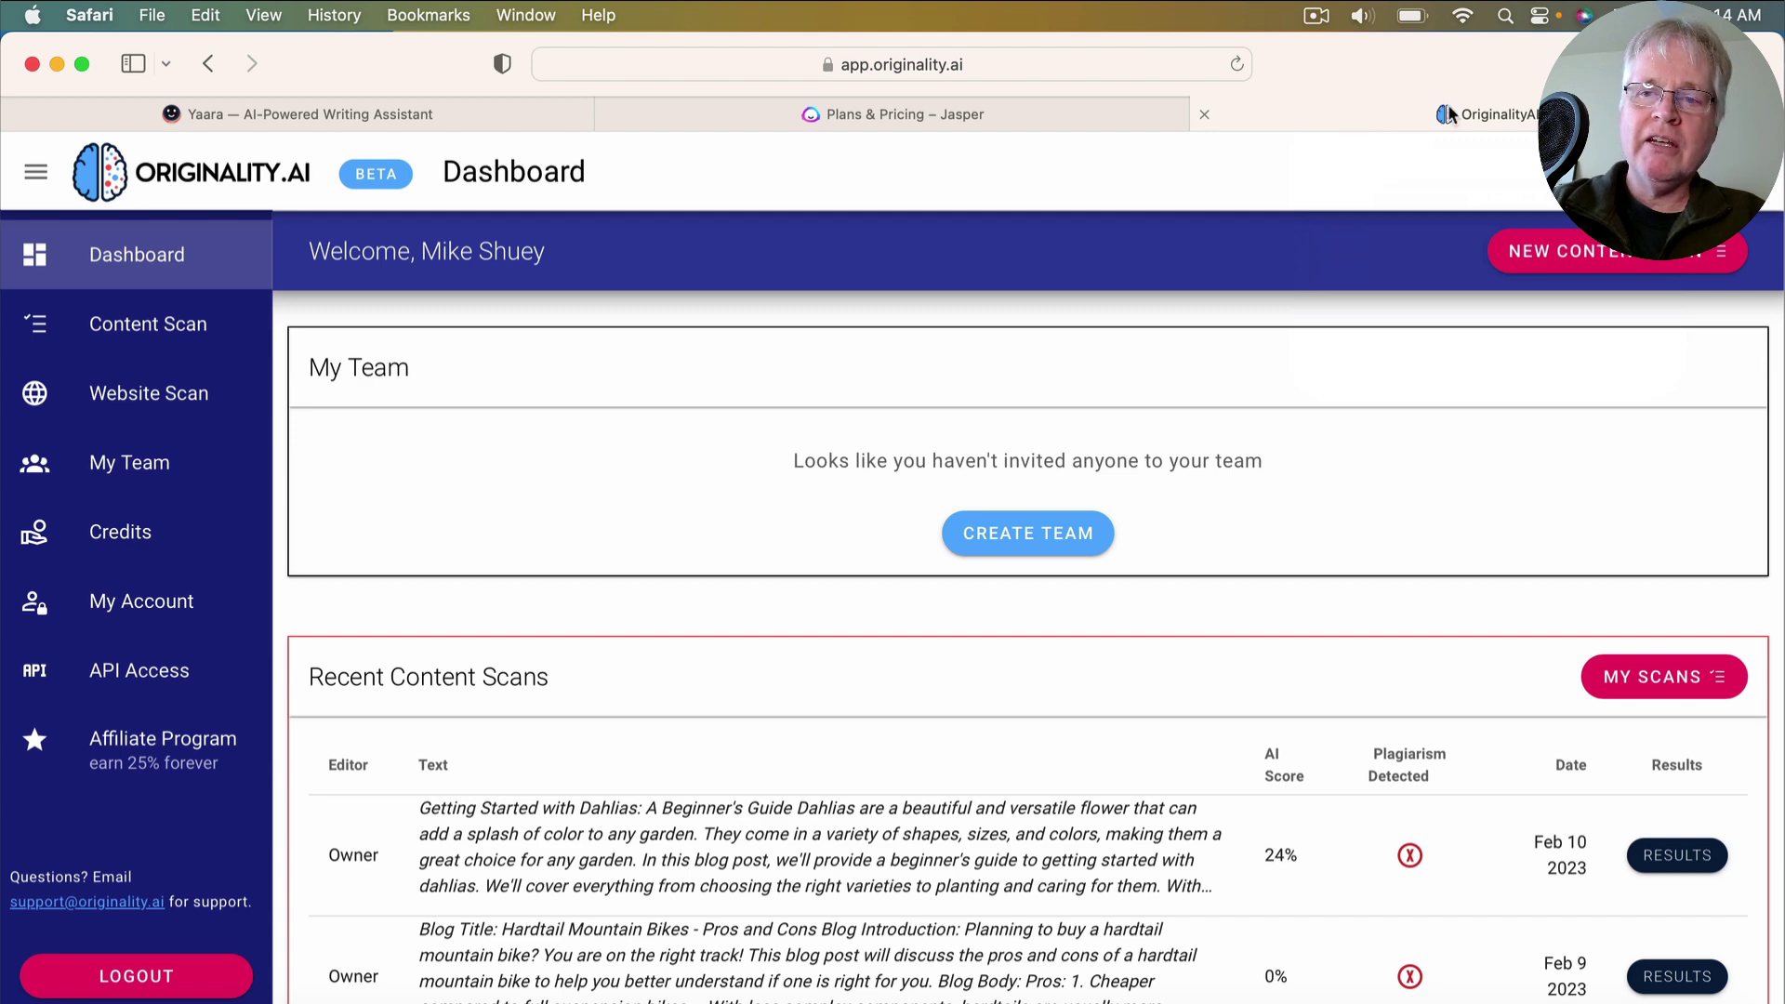
click(1633, 268)
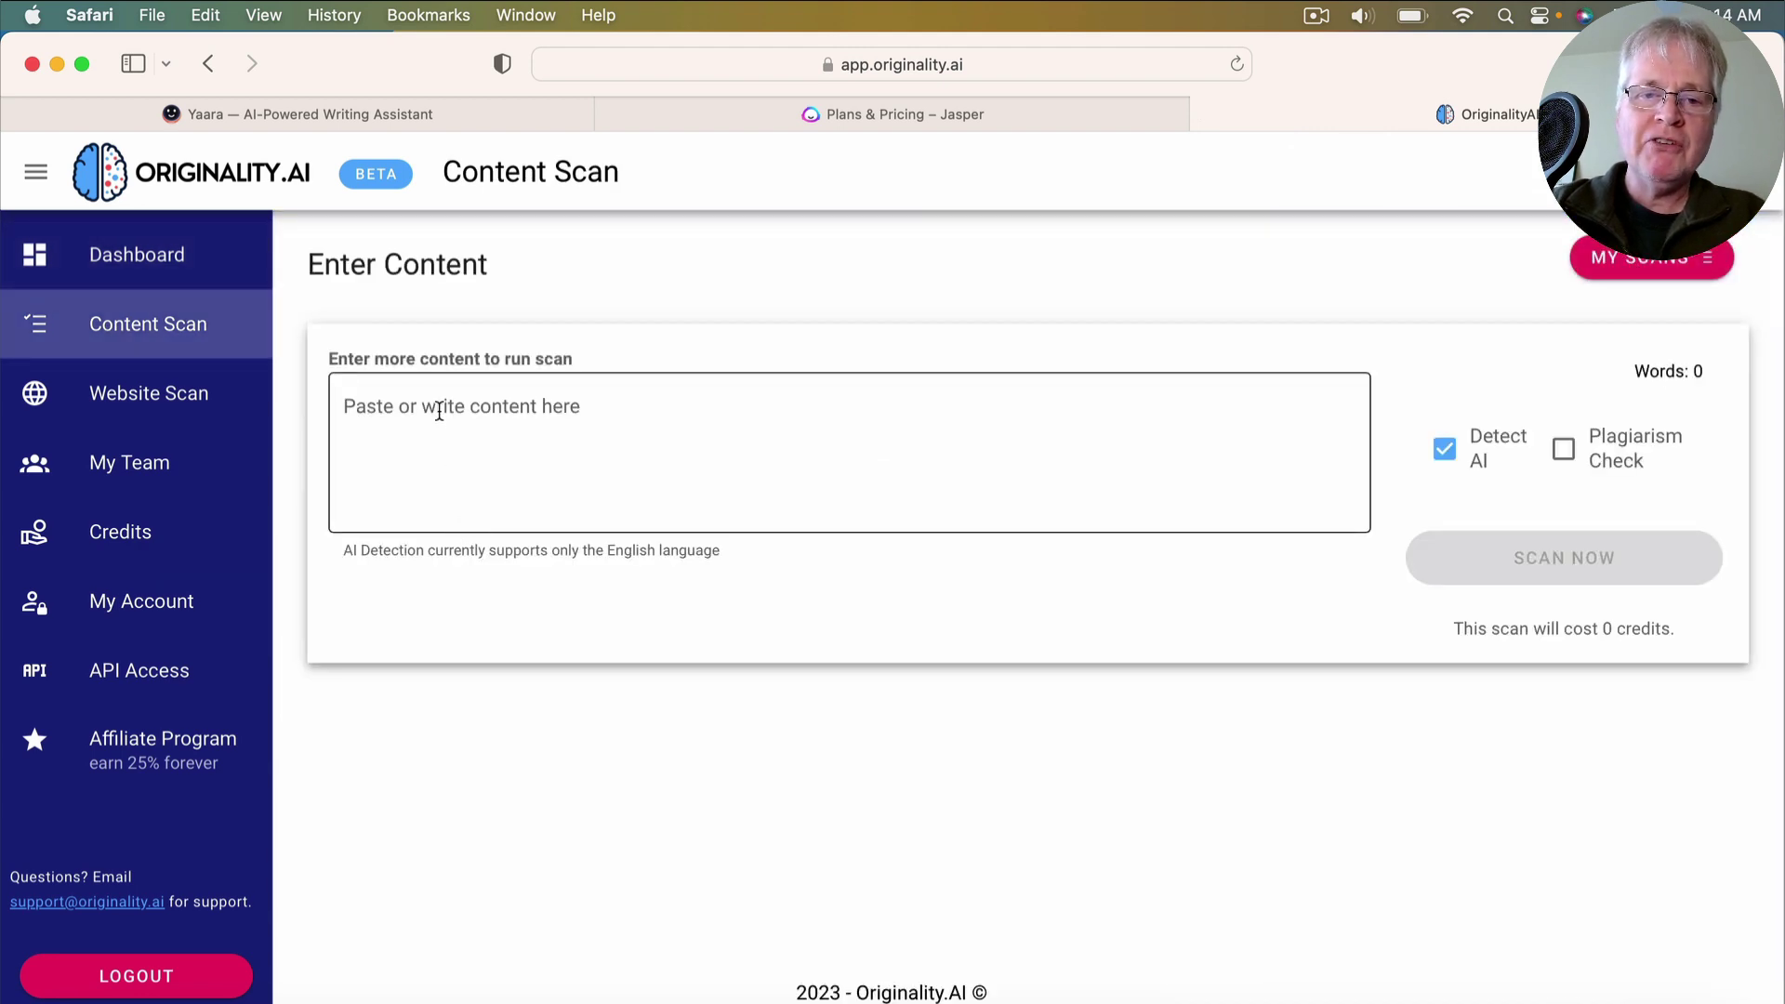
click(426, 404)
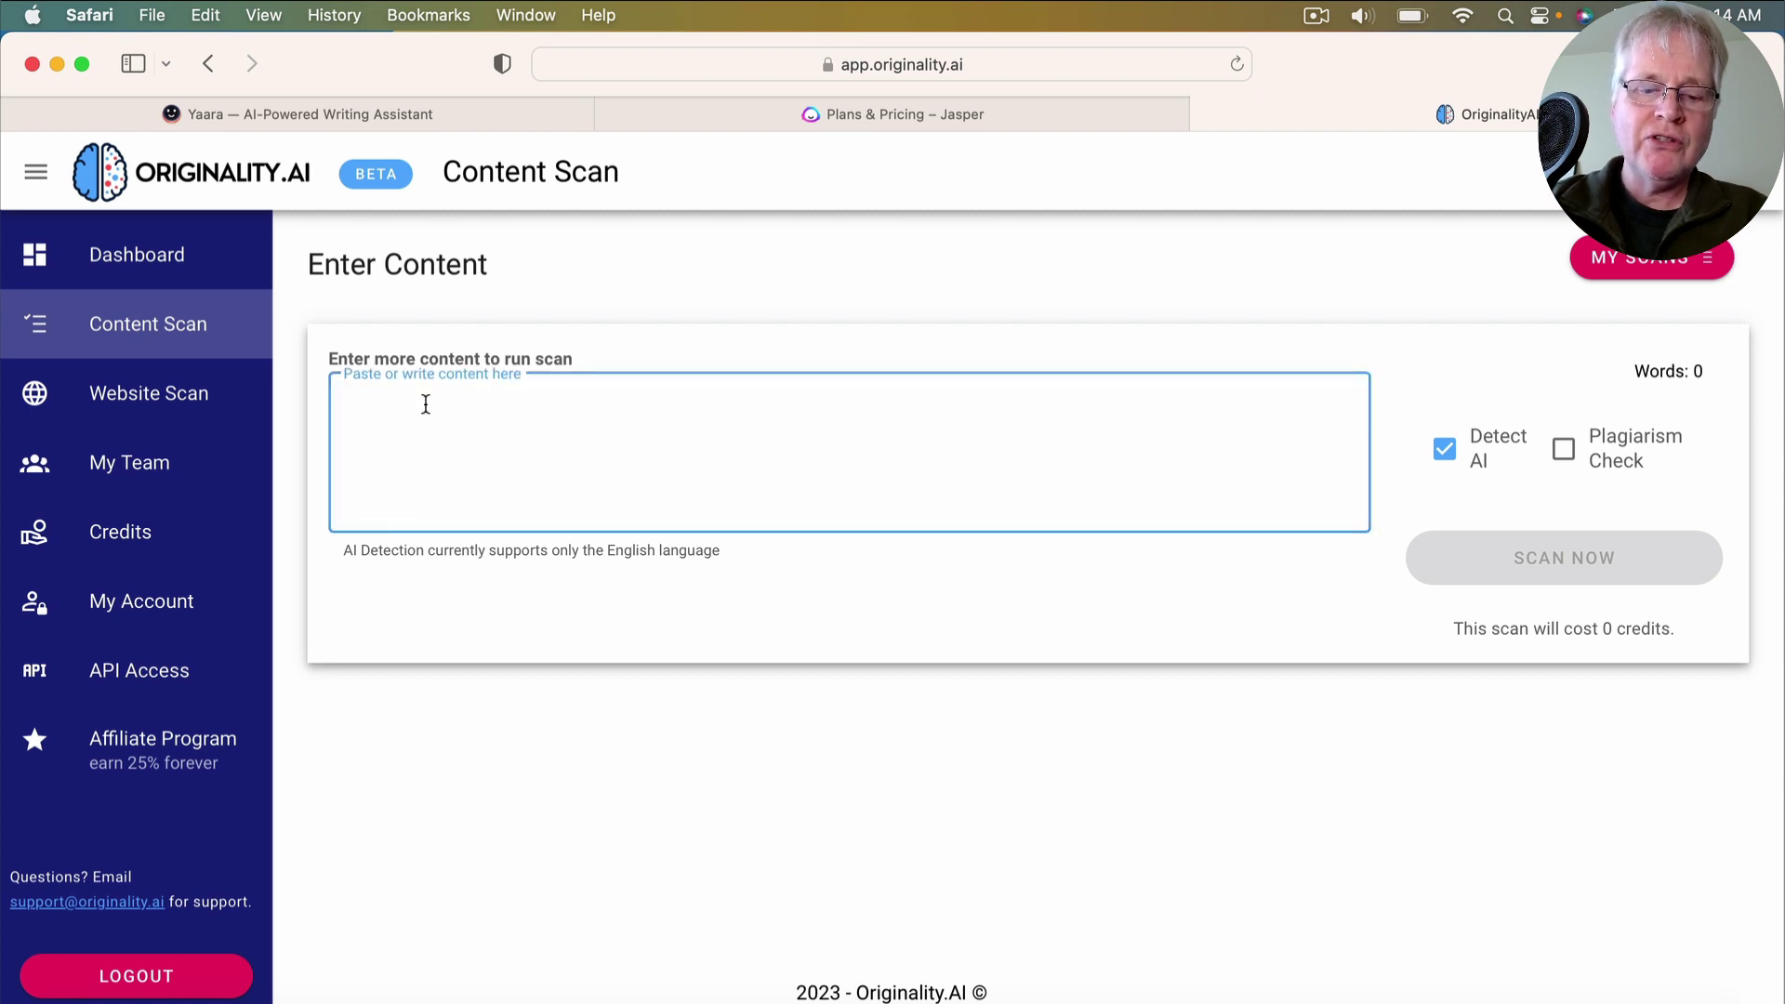
key(super+v)
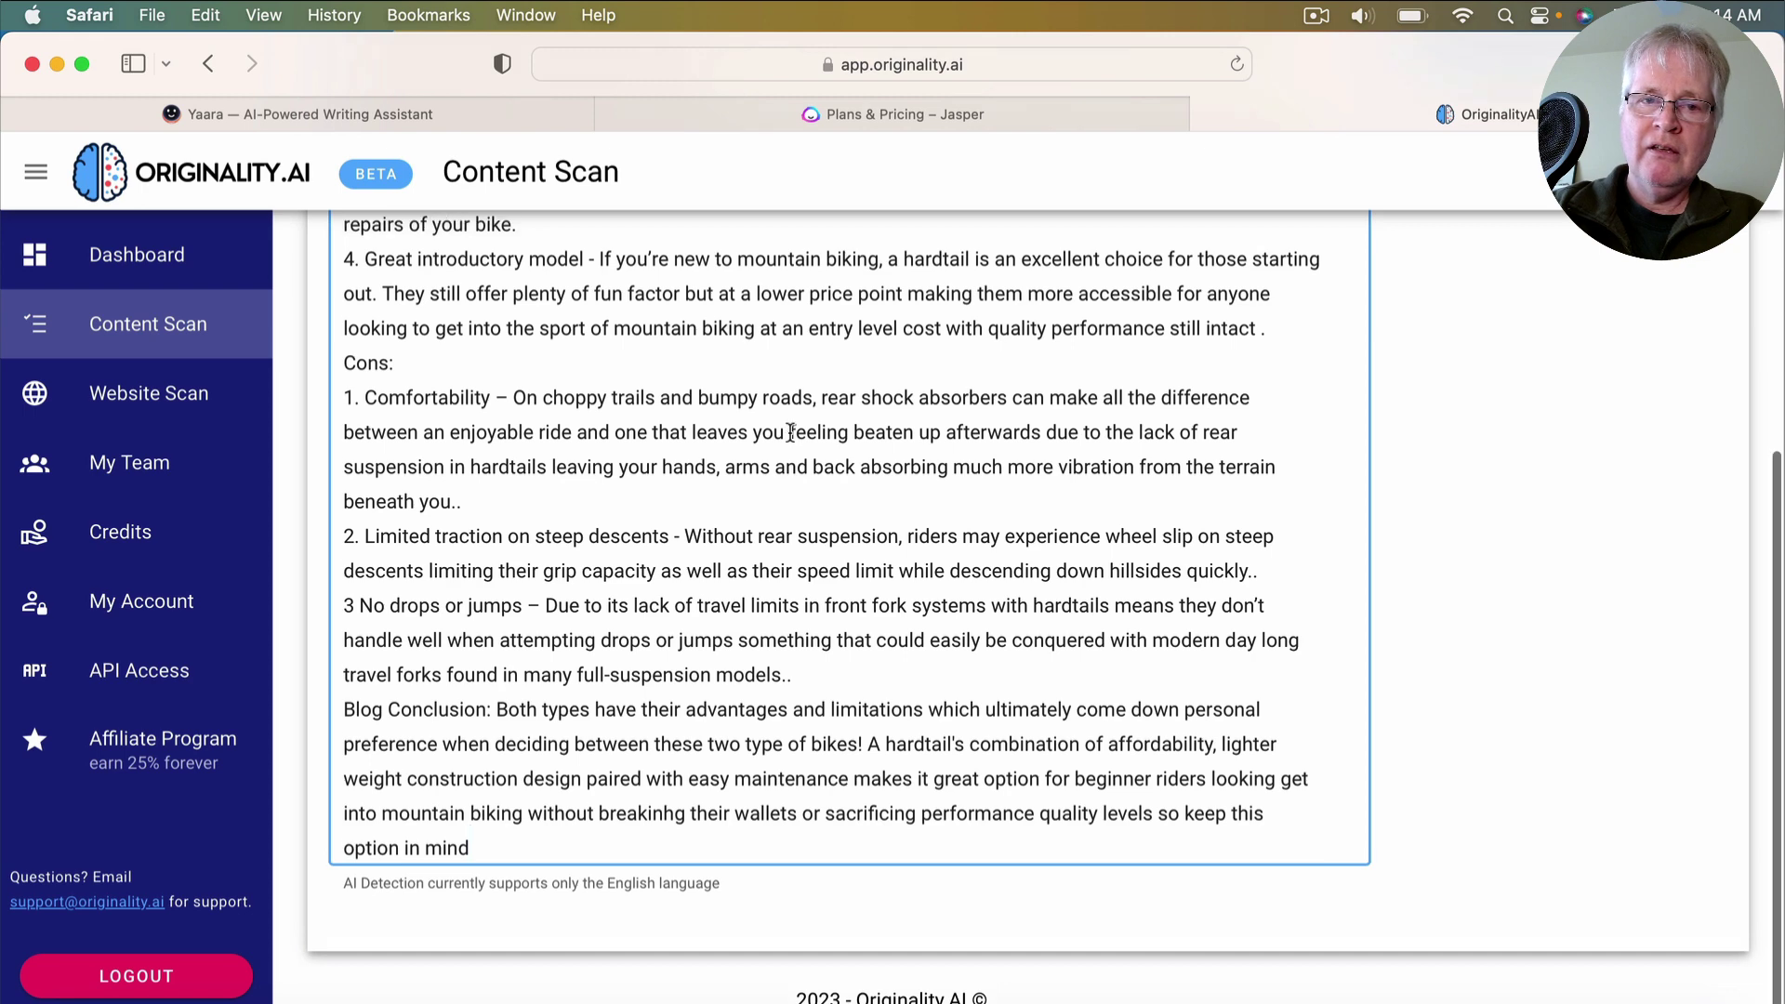
scroll(781, 428, up, 2)
scroll(790, 432, down, 2)
scroll(790, 433, up, 10)
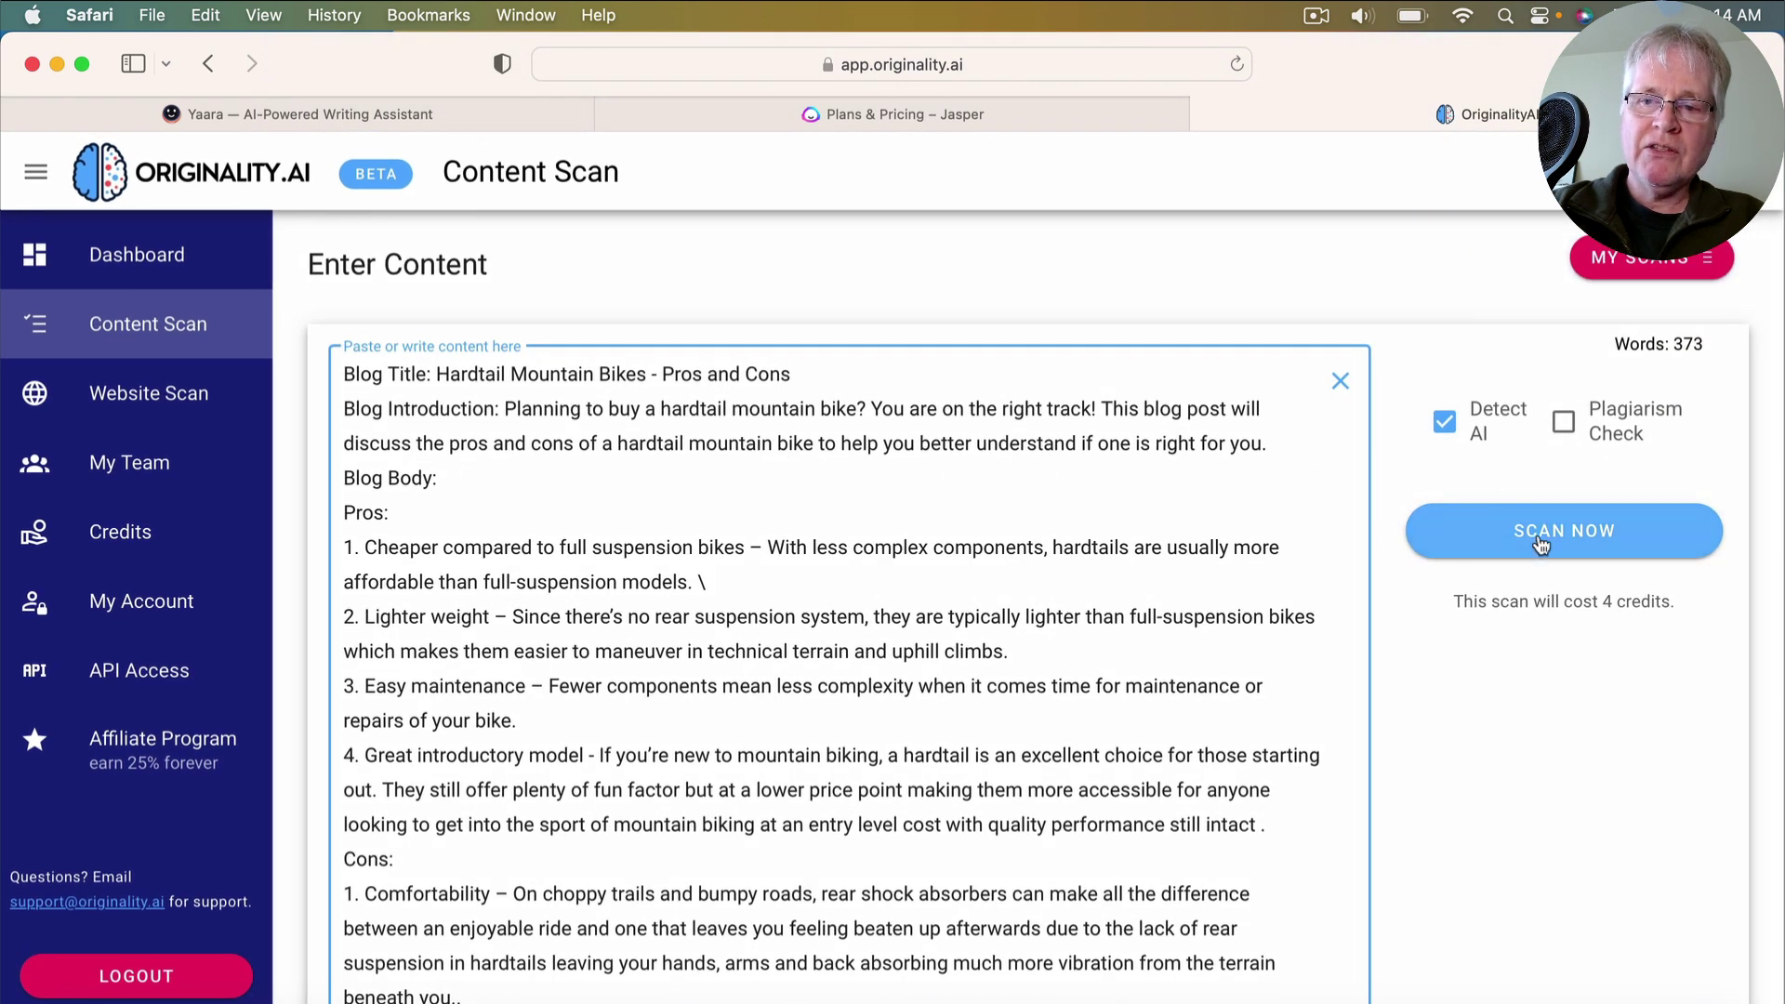
click(1539, 543)
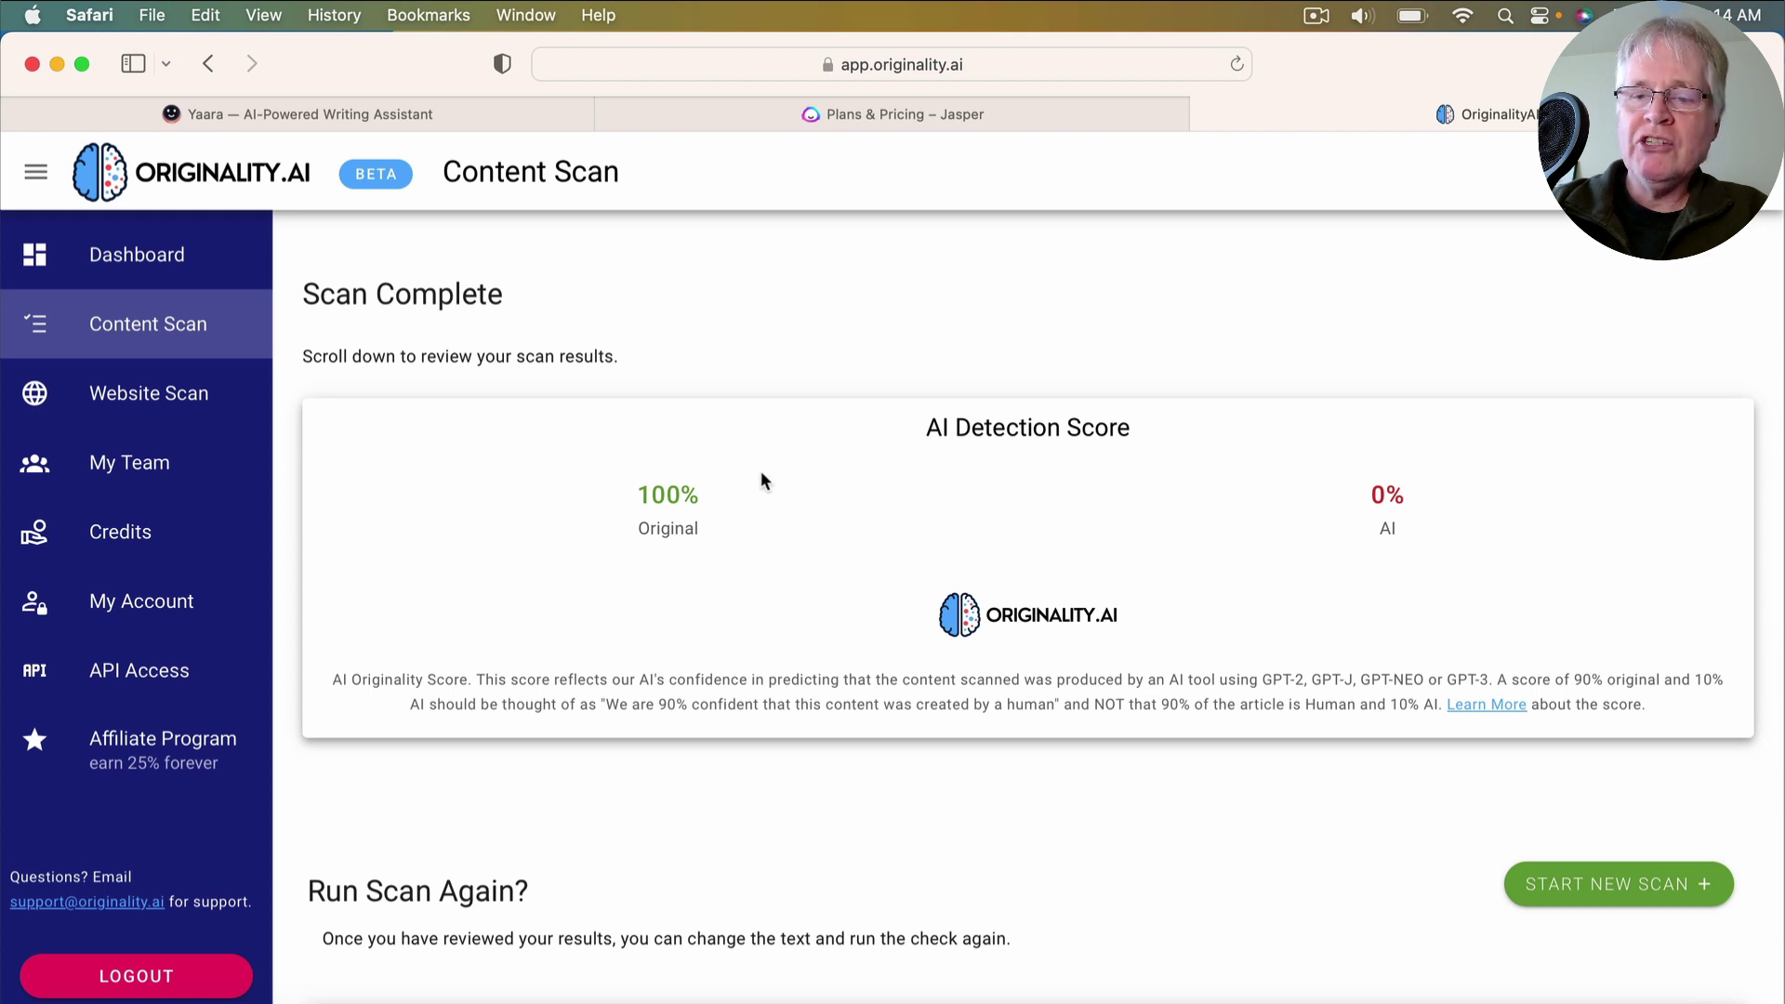
Review the Blog Conclusion and Blog Ideas trout-nymph outputs, then open Blog Intro on 'Fly fishing for trout with nymphs'
click(516, 117)
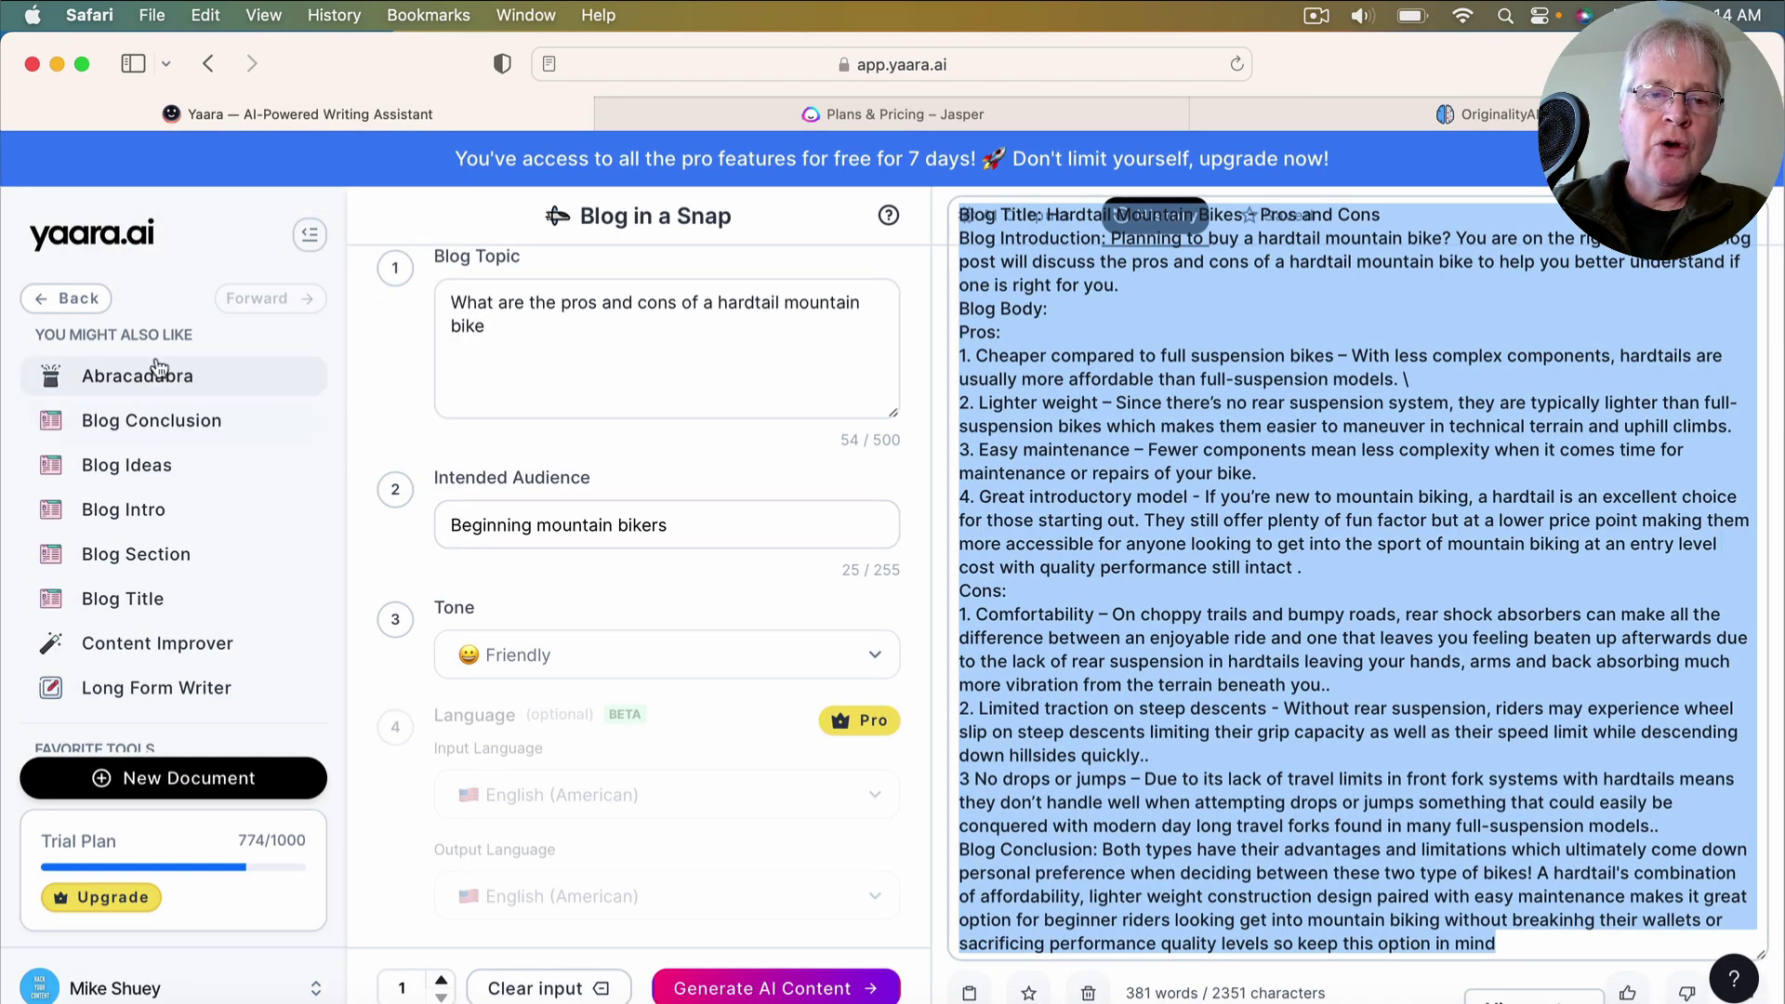
click(199, 429)
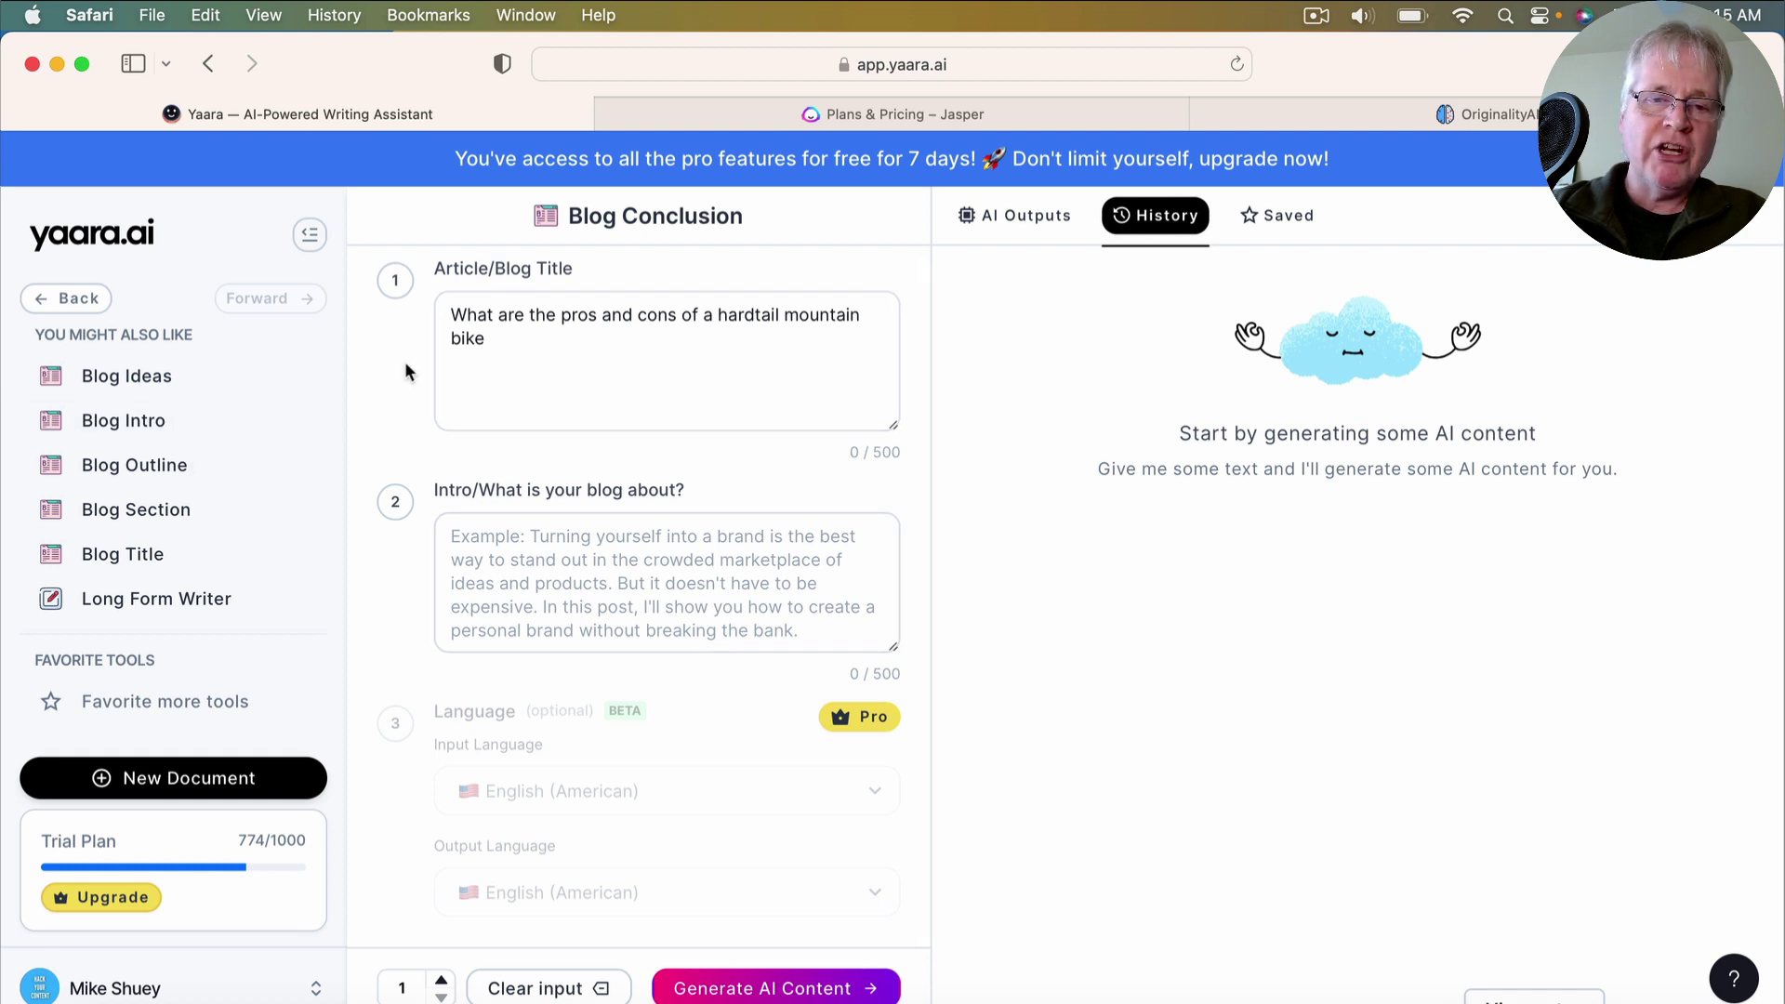
click(170, 376)
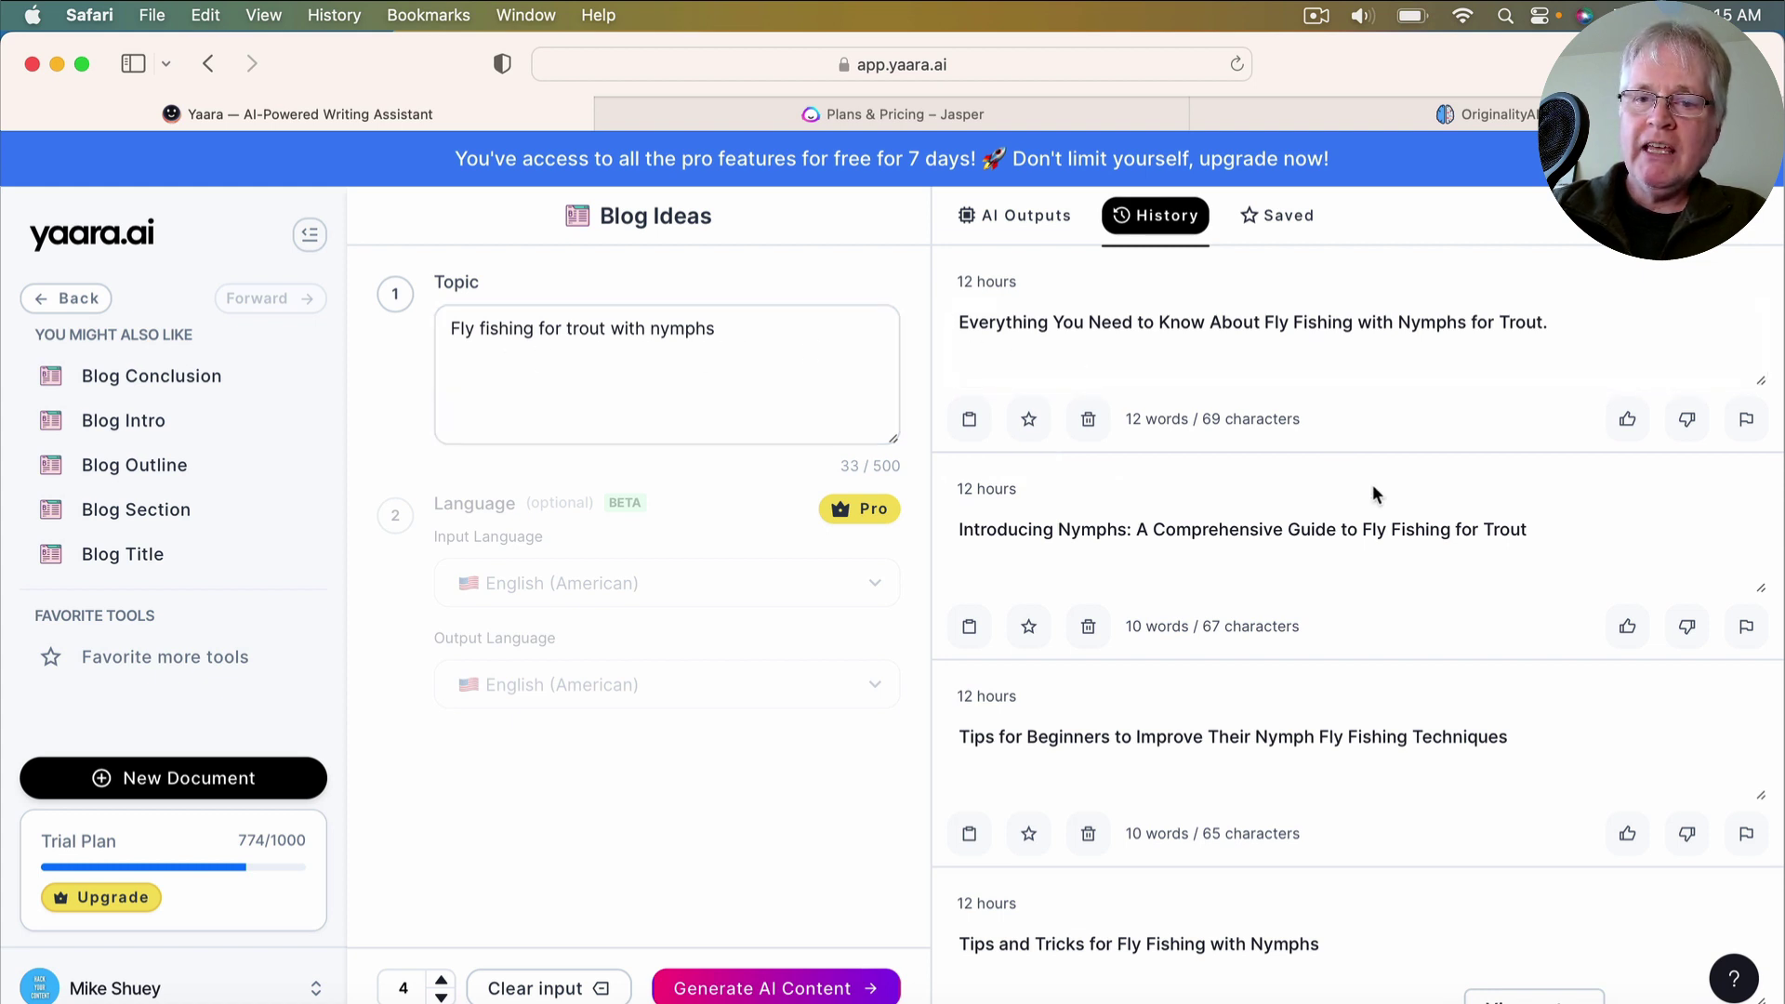
scroll(1382, 517, down, 5)
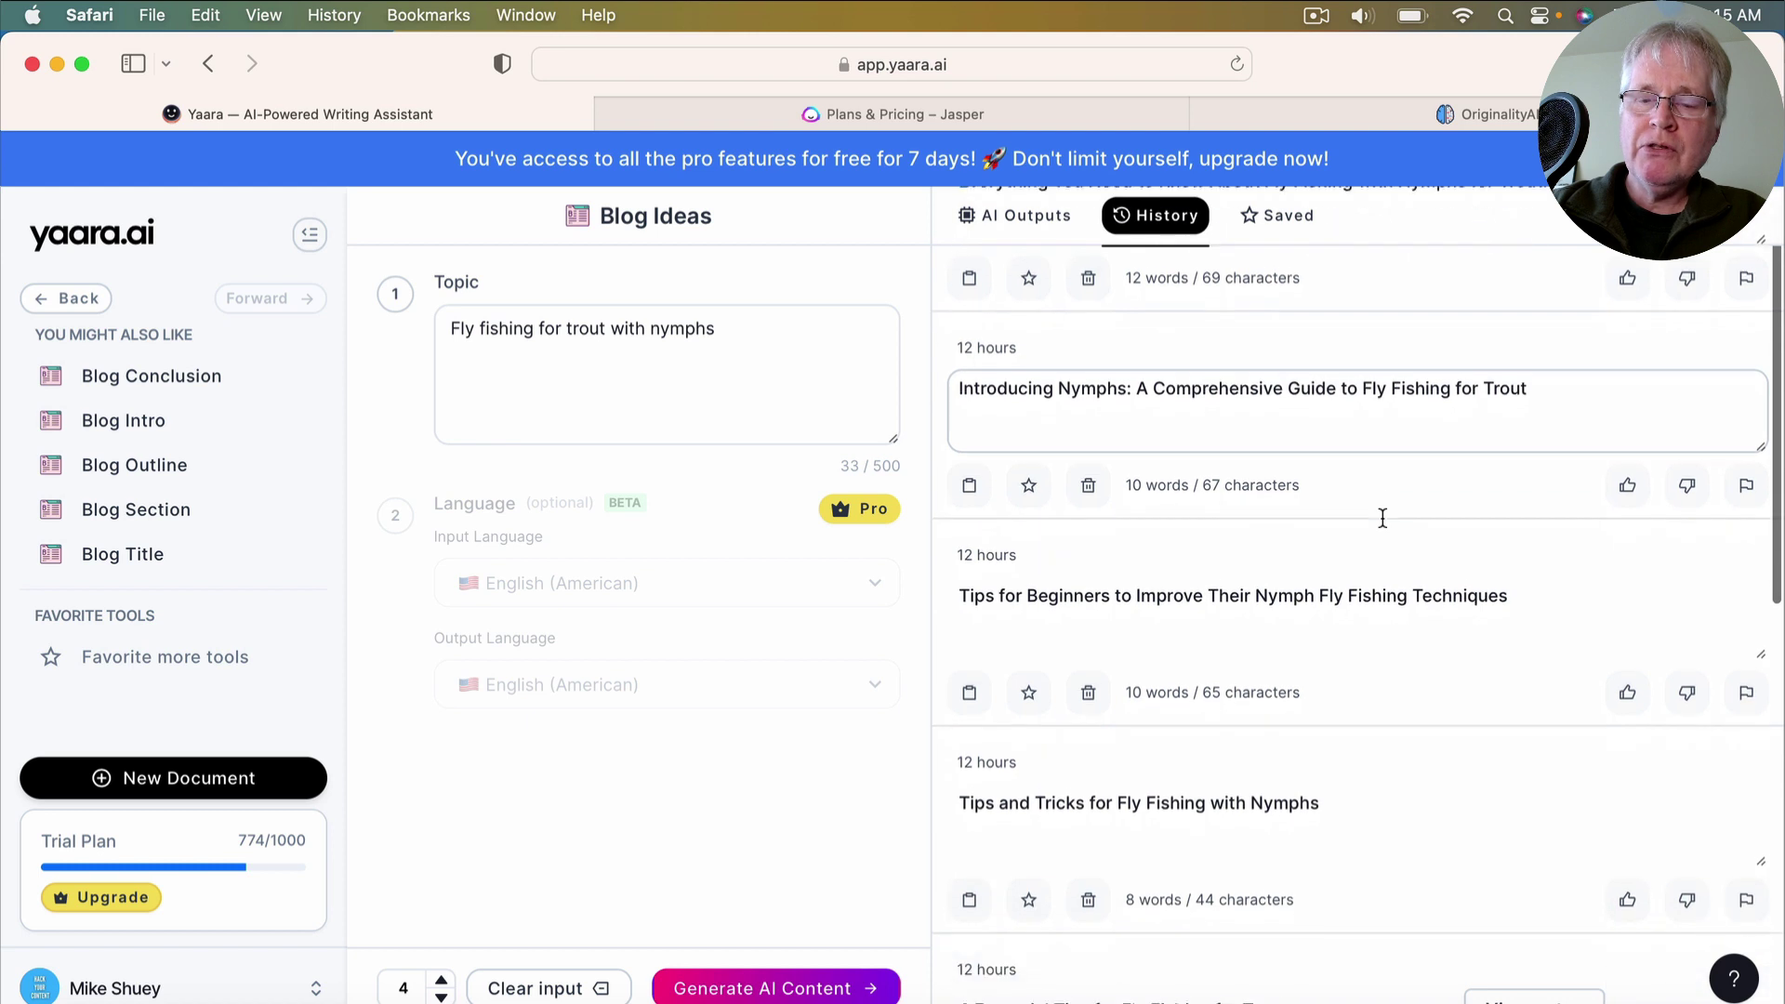
scroll(1382, 517, down, 4)
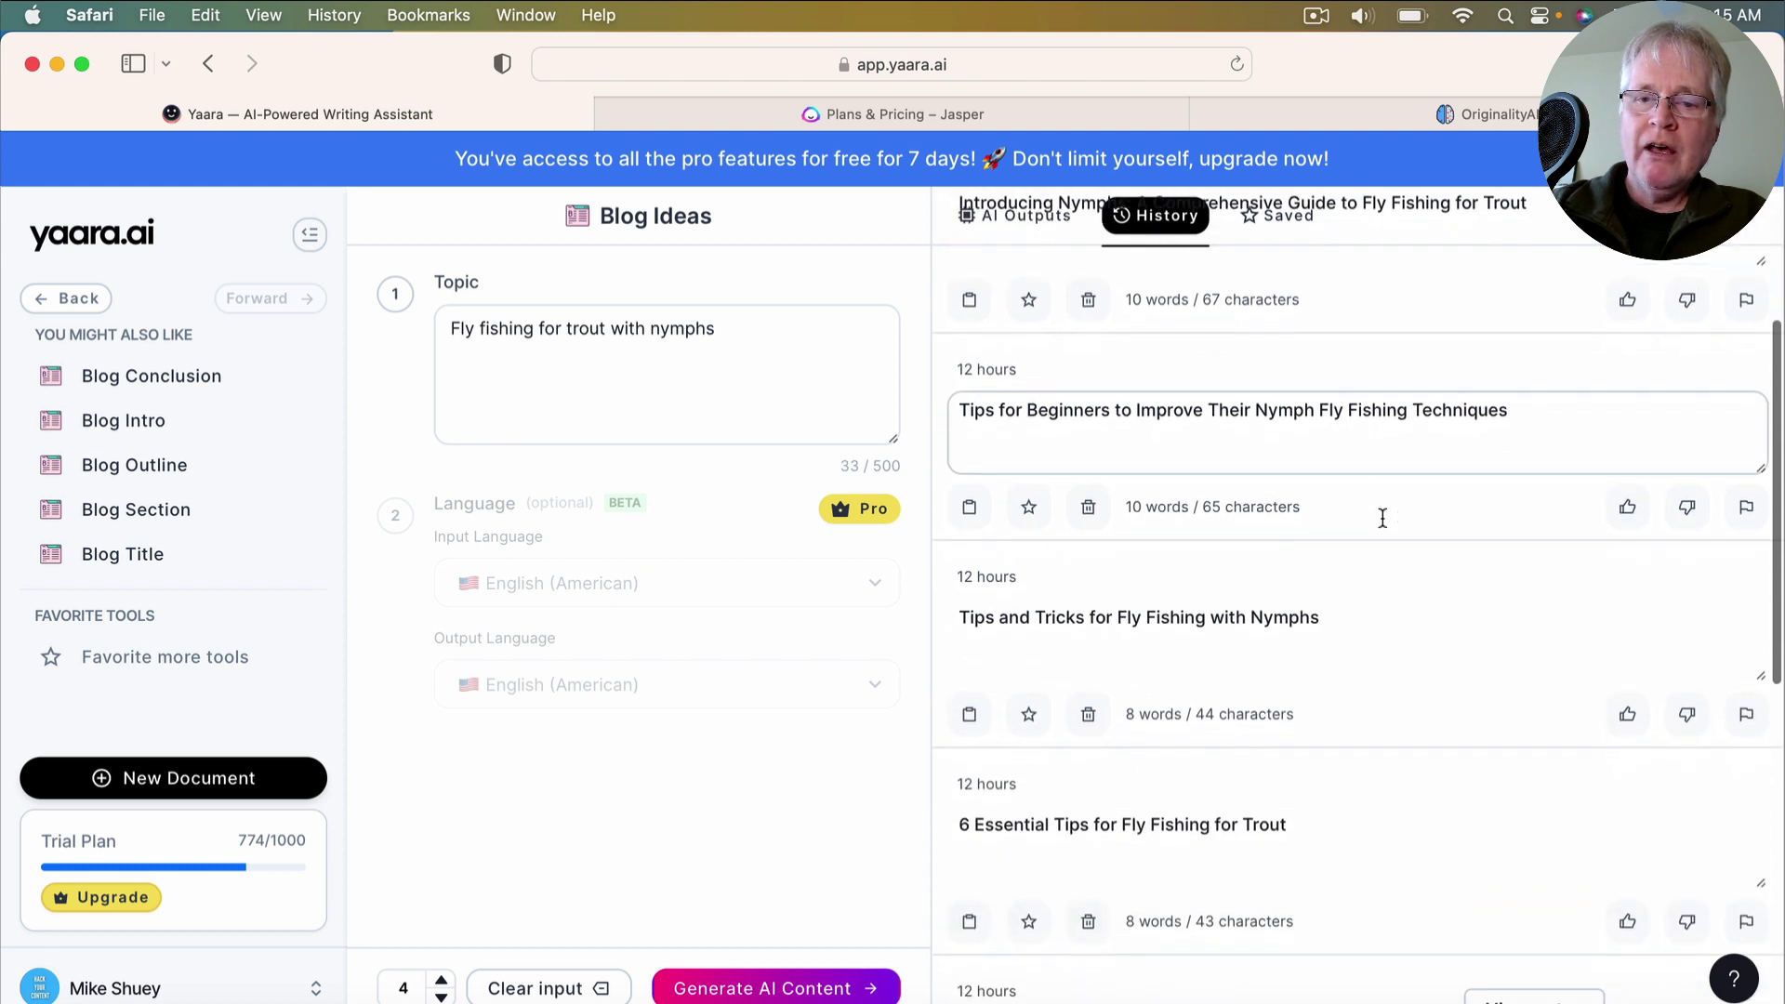
scroll(1382, 518, down, 2)
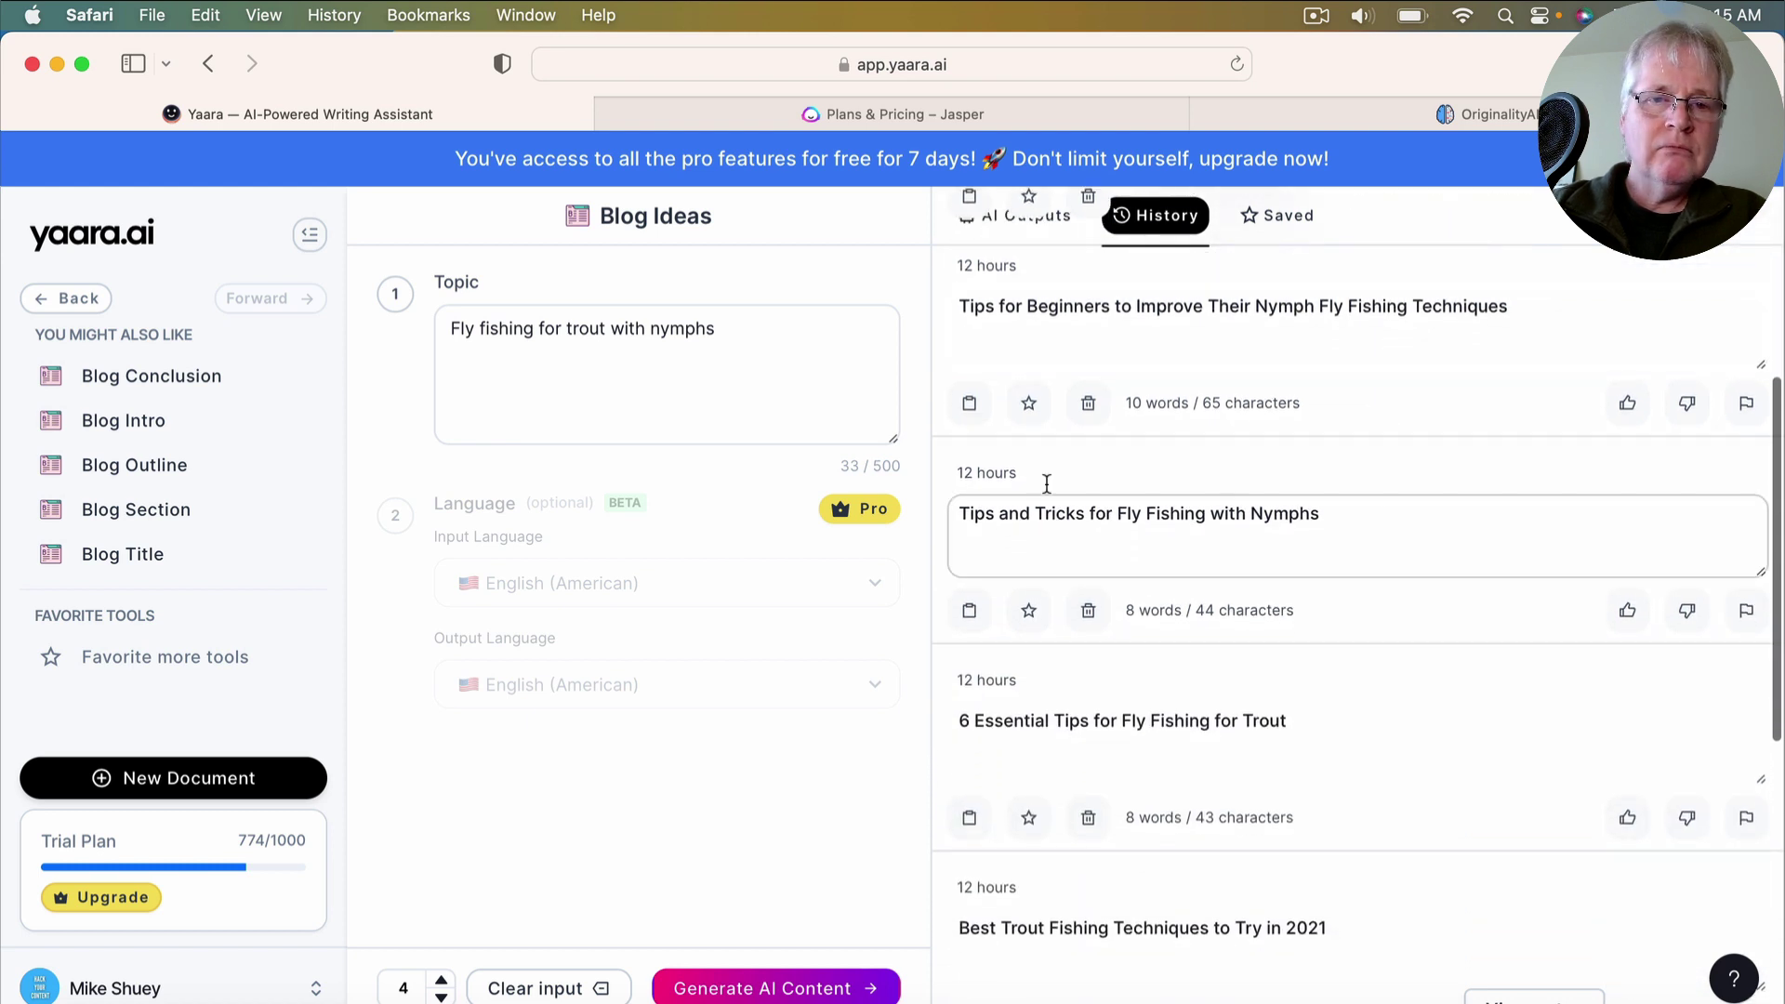
click(178, 418)
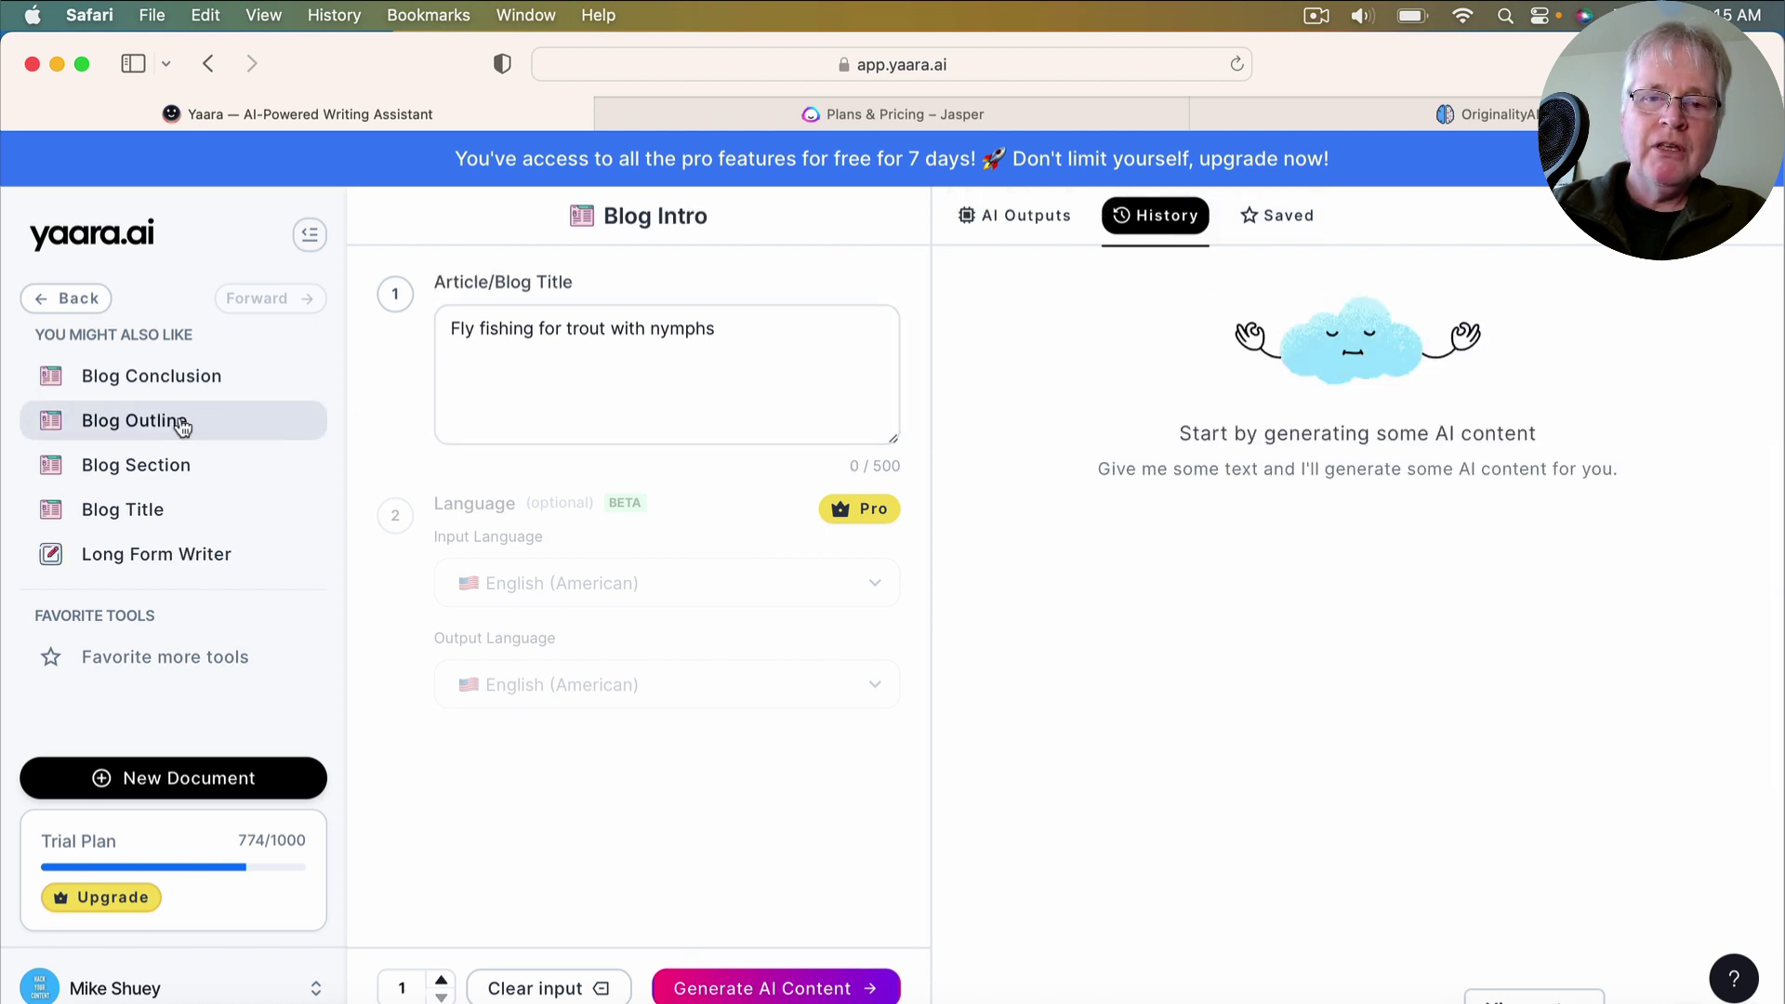
In Blog Section, change 'Canvas.com' to 'Canva.com' and select the 217-word YouTube thumbnail output
click(180, 475)
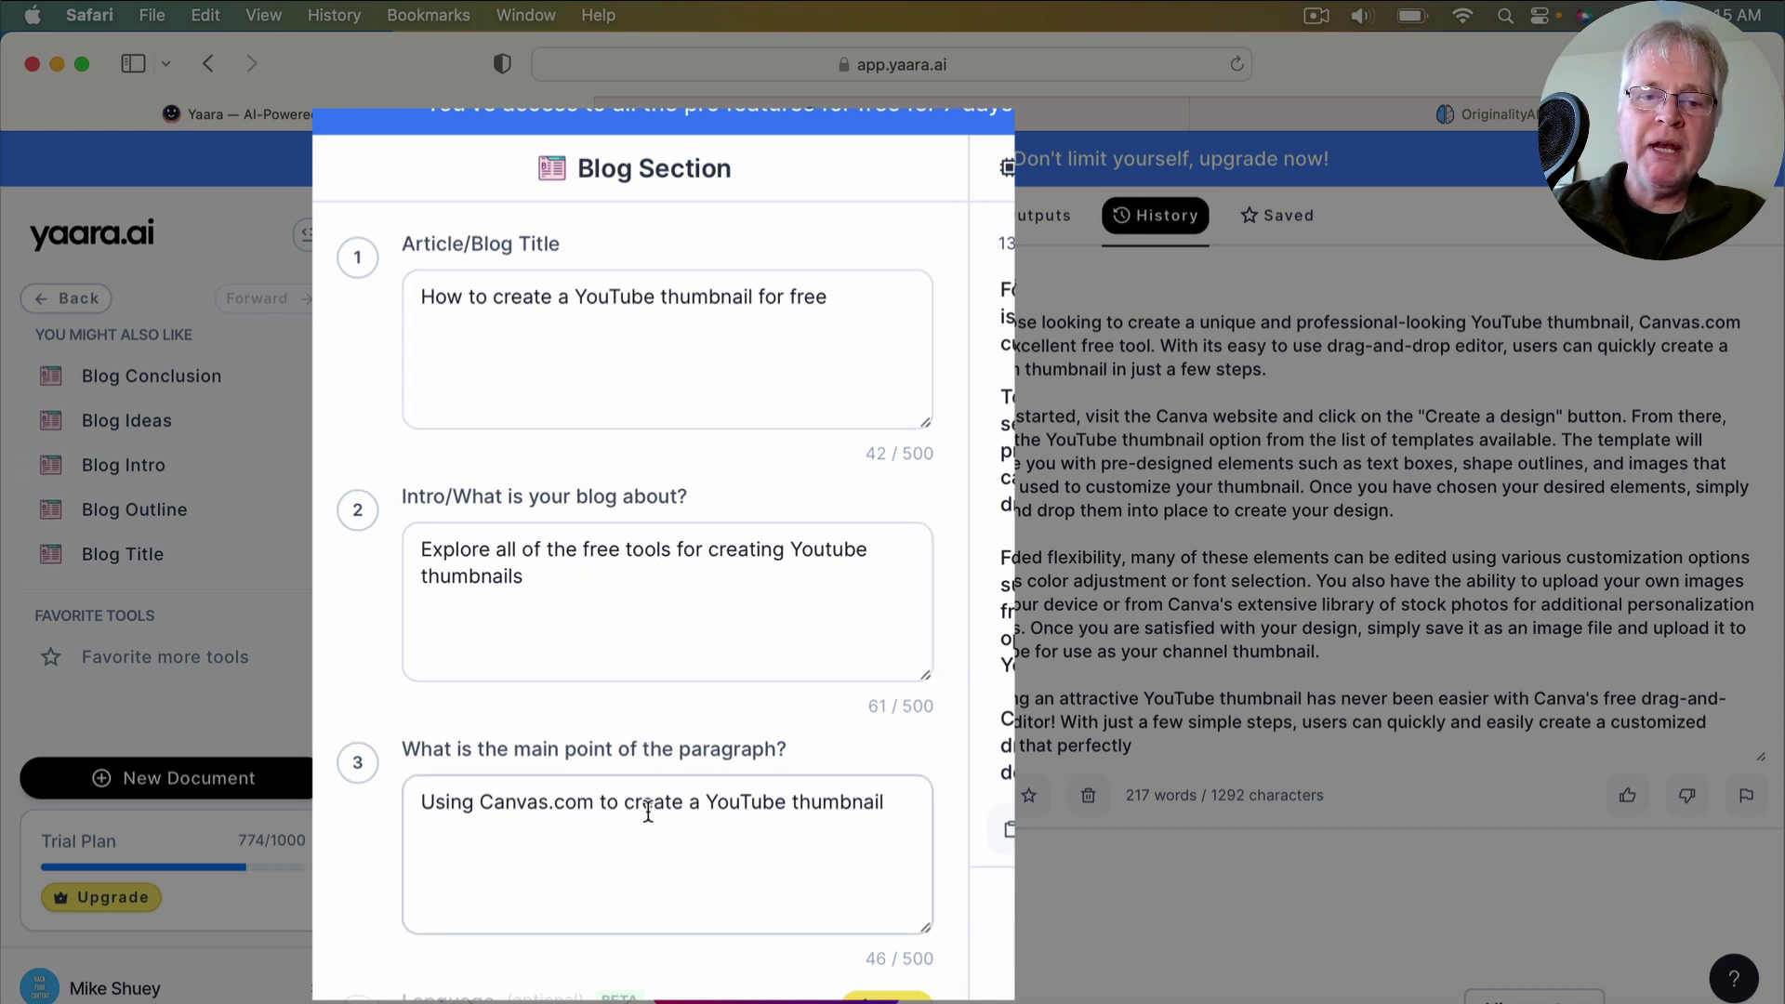
click(551, 805)
key(BackSpace)
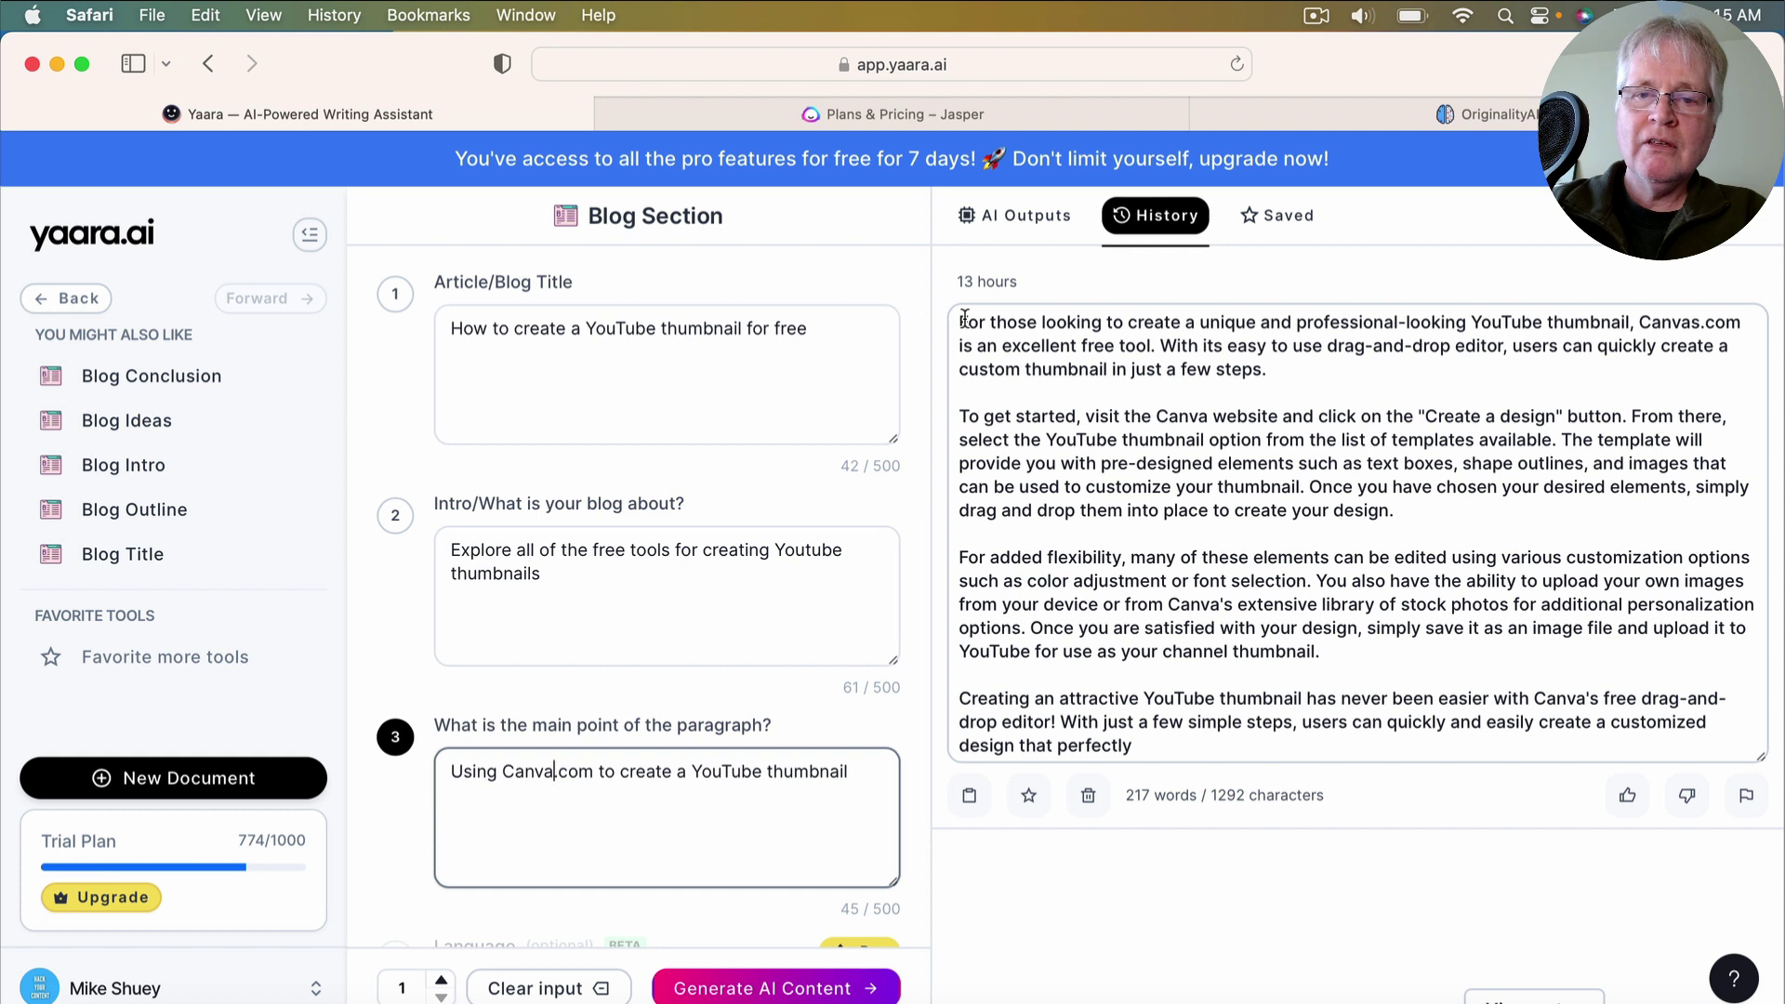
drag(961, 319, 1162, 759)
key(super+c)
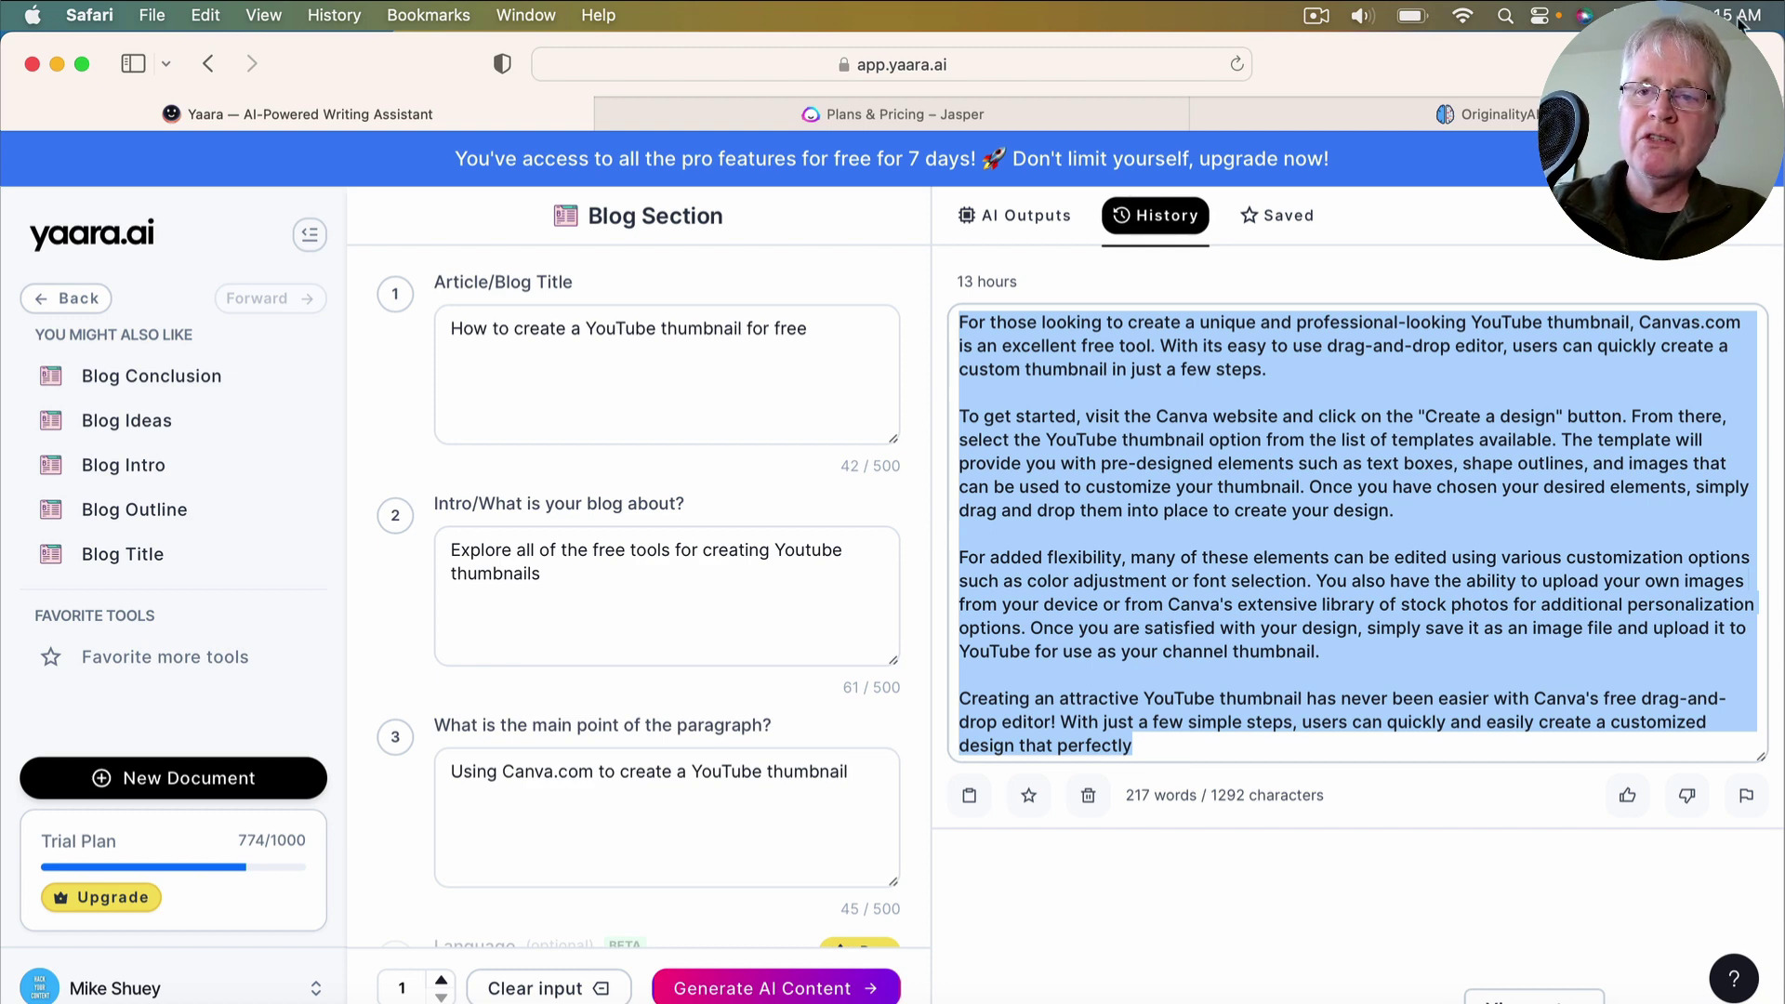
Scan the pasted YouTube thumbnail section in Originality.ai (11% Original, 89% AI), then return to Yaara.ai
click(1497, 113)
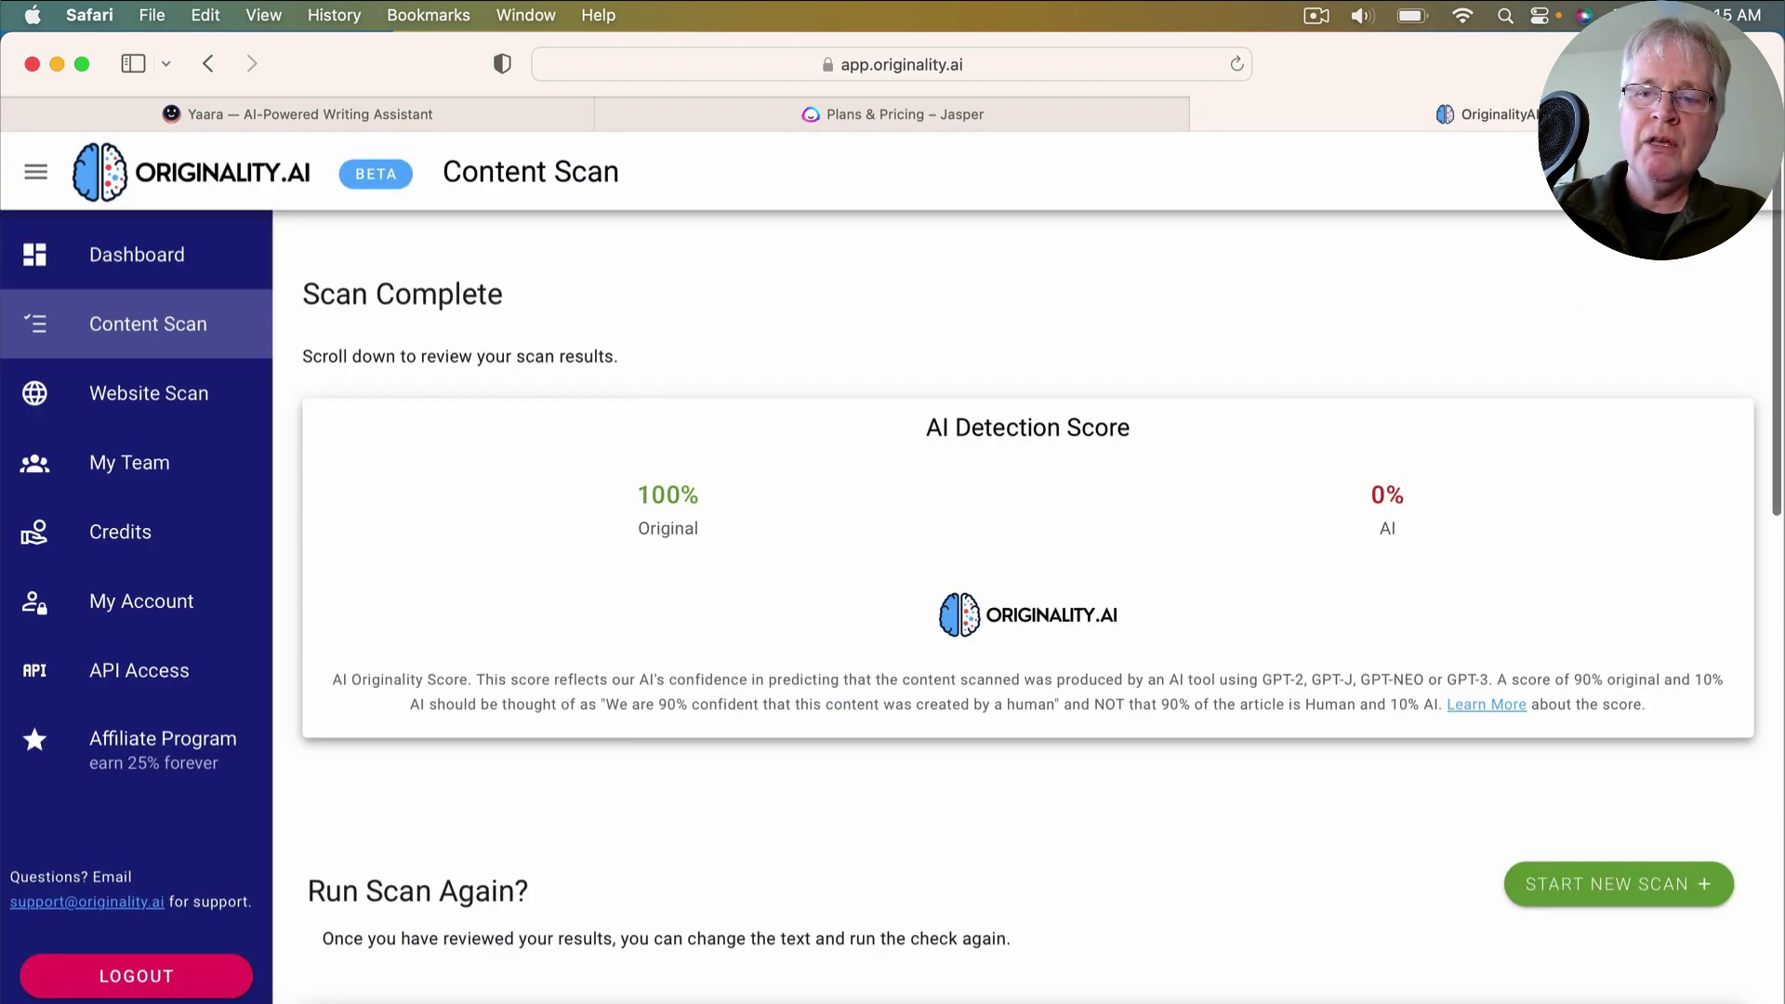
click(1617, 891)
click(356, 425)
click(348, 412)
key(super+v)
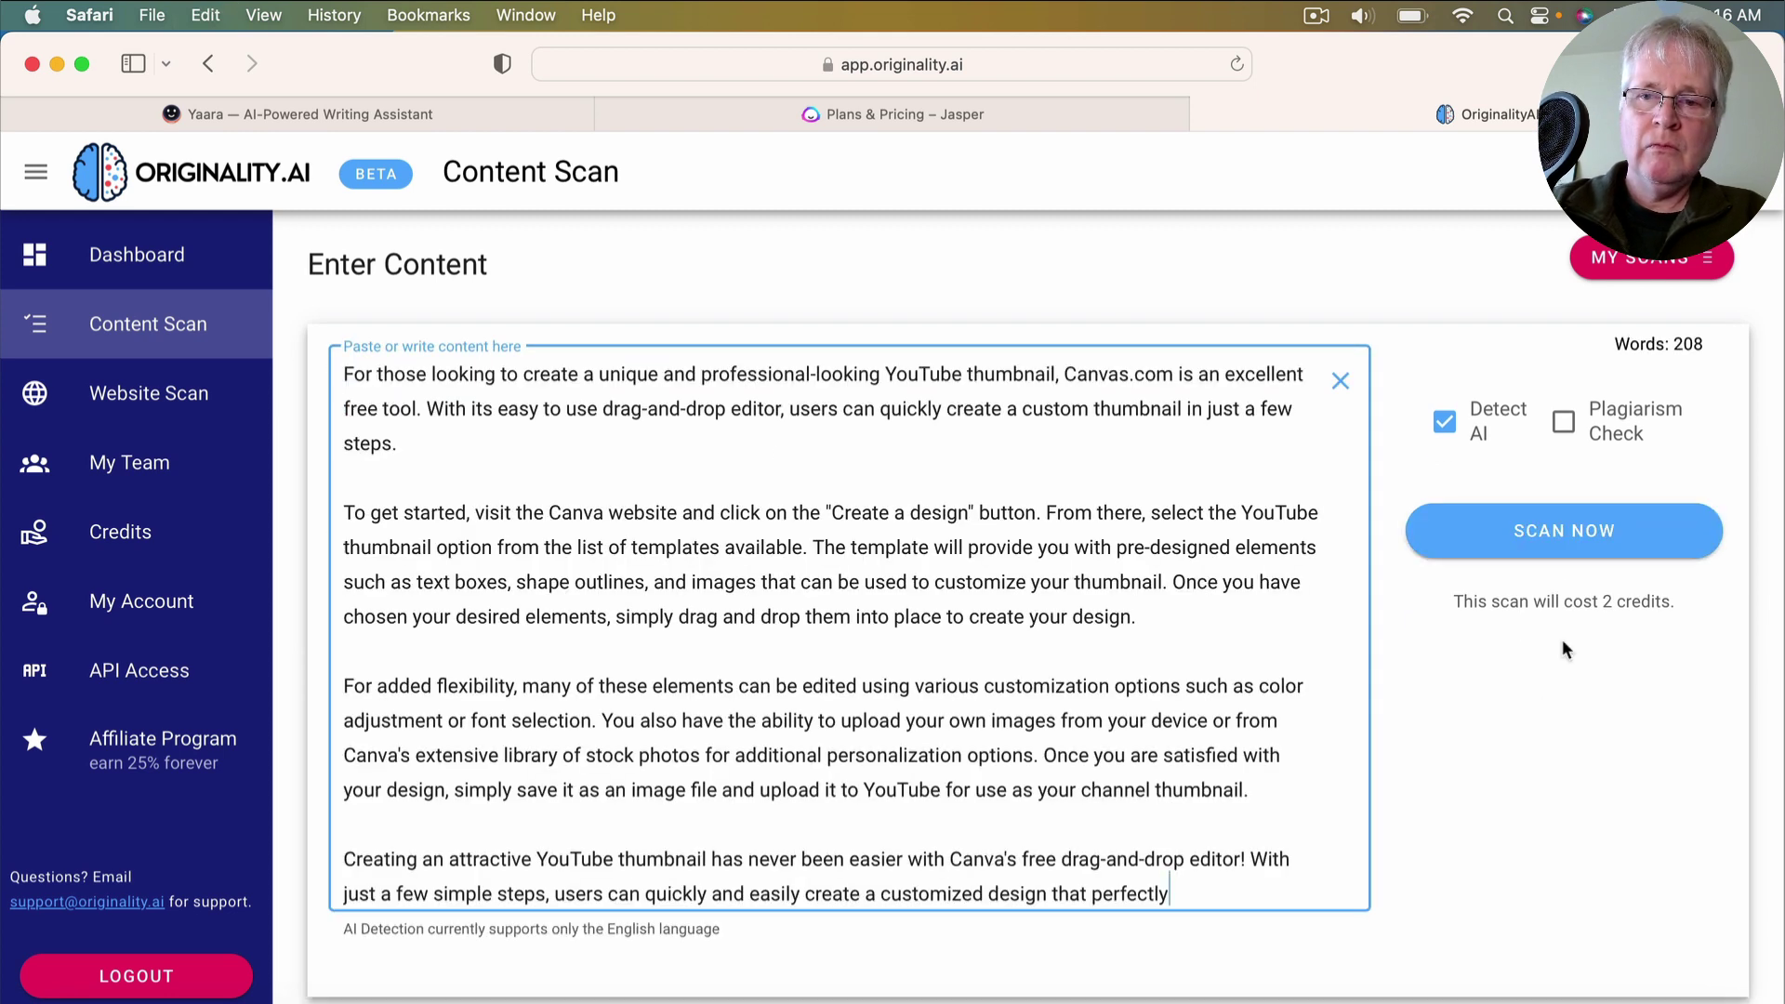
click(1563, 530)
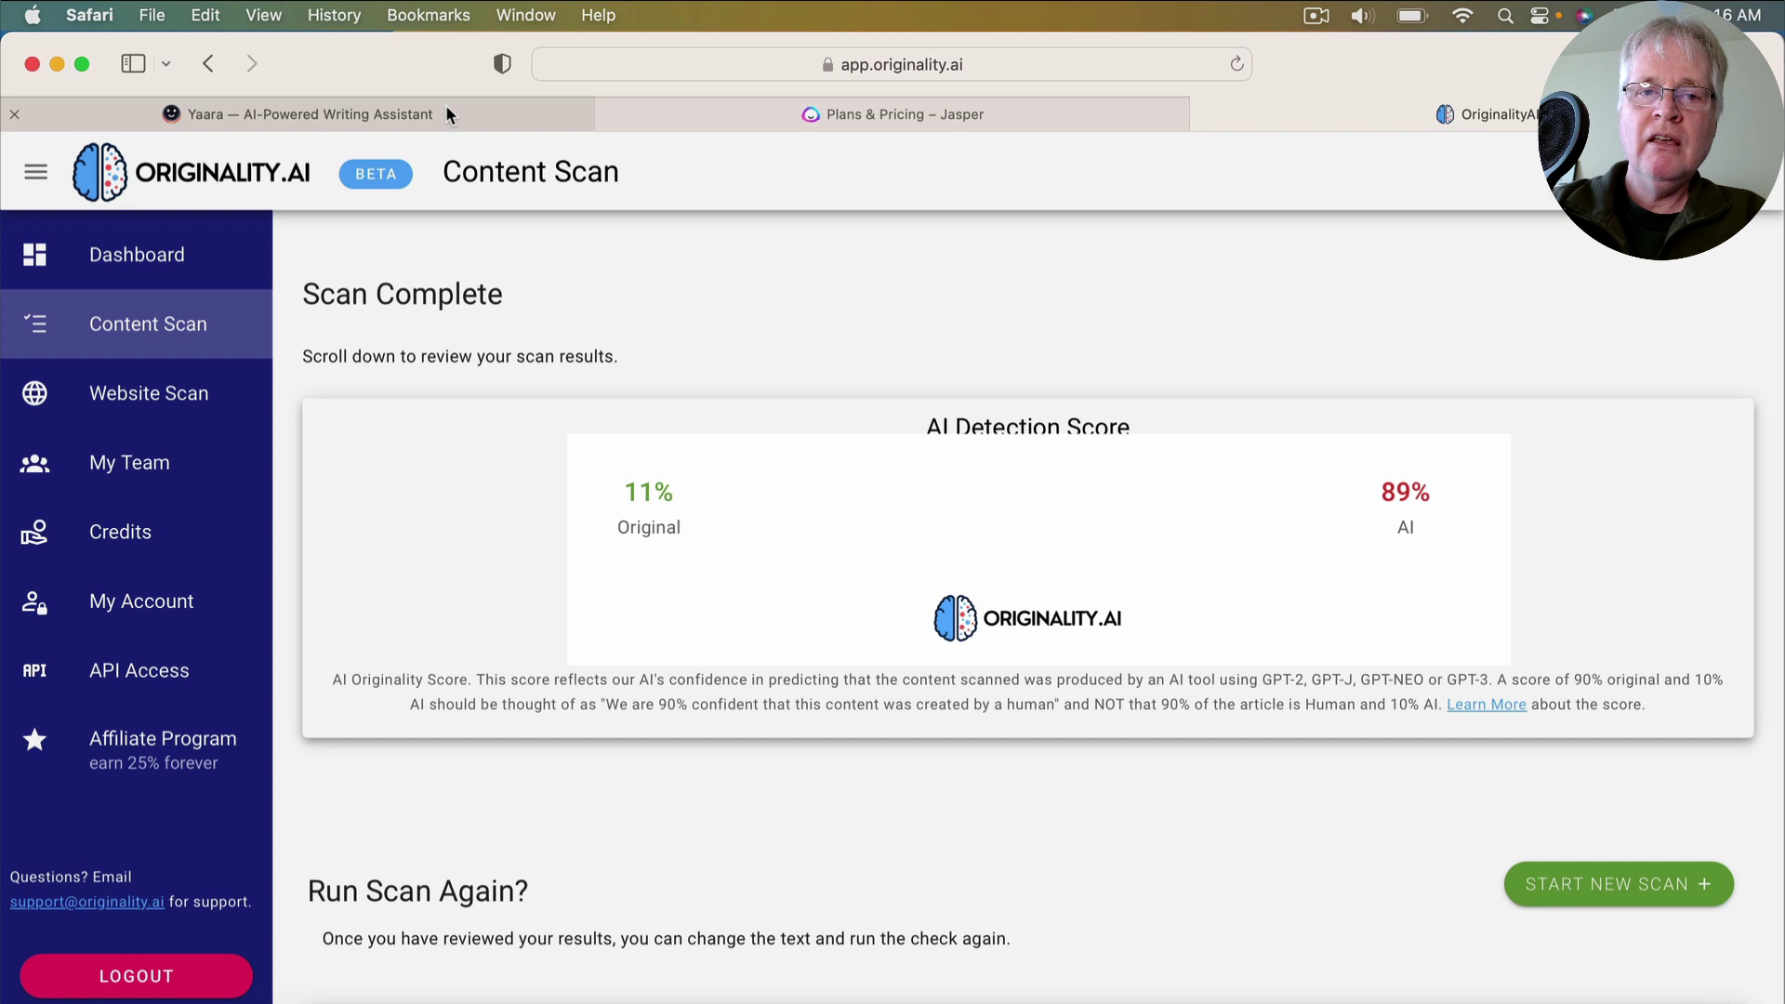
click(446, 113)
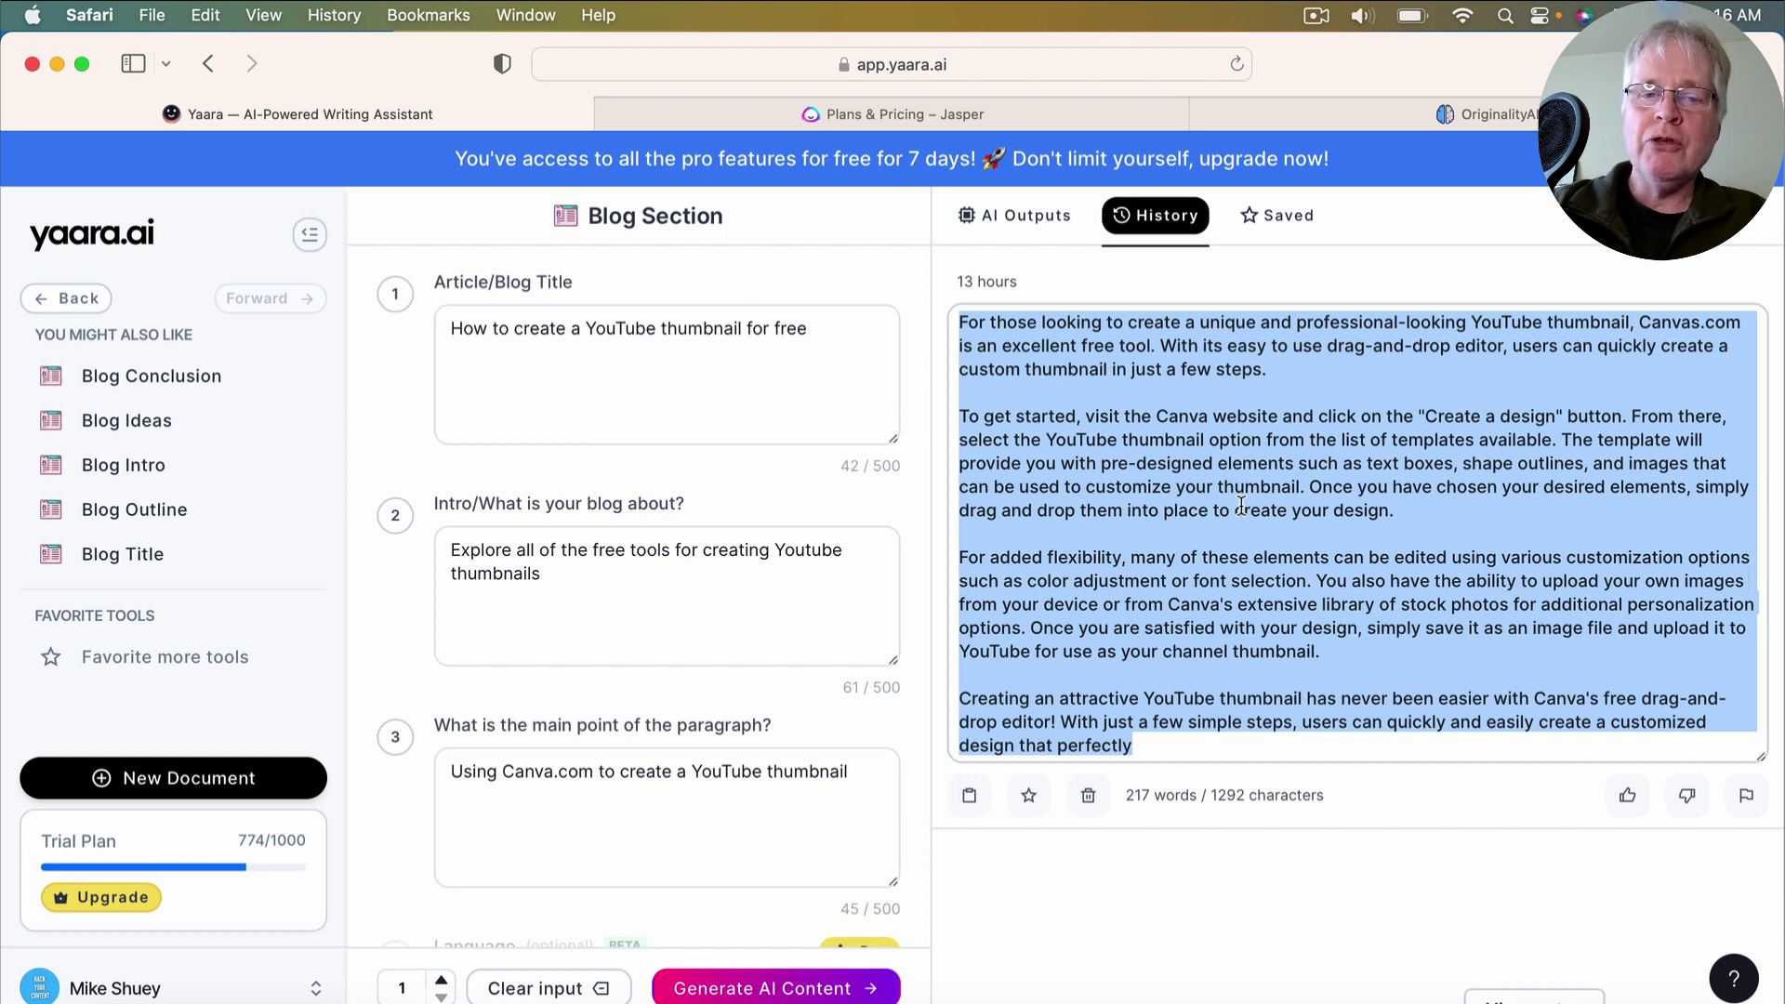
Leave the Blog Section tool via the Welcome dashboard and open the Spells page with its three featured spells
click(114, 243)
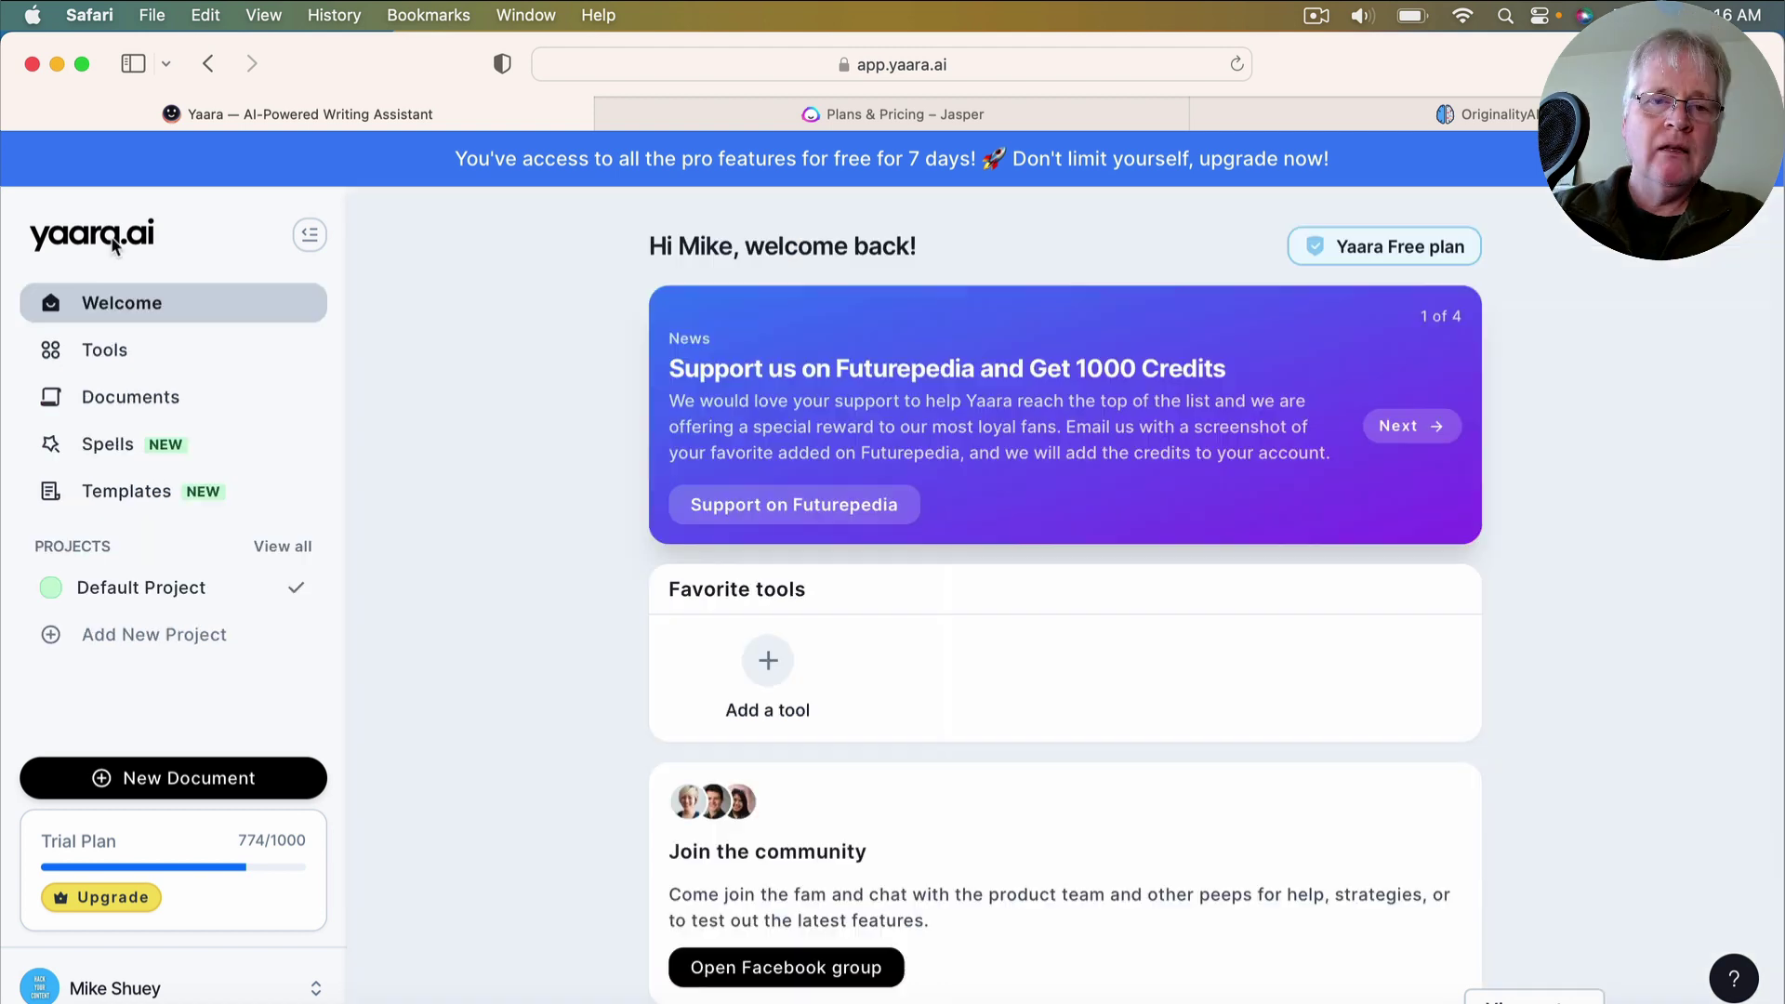
click(101, 447)
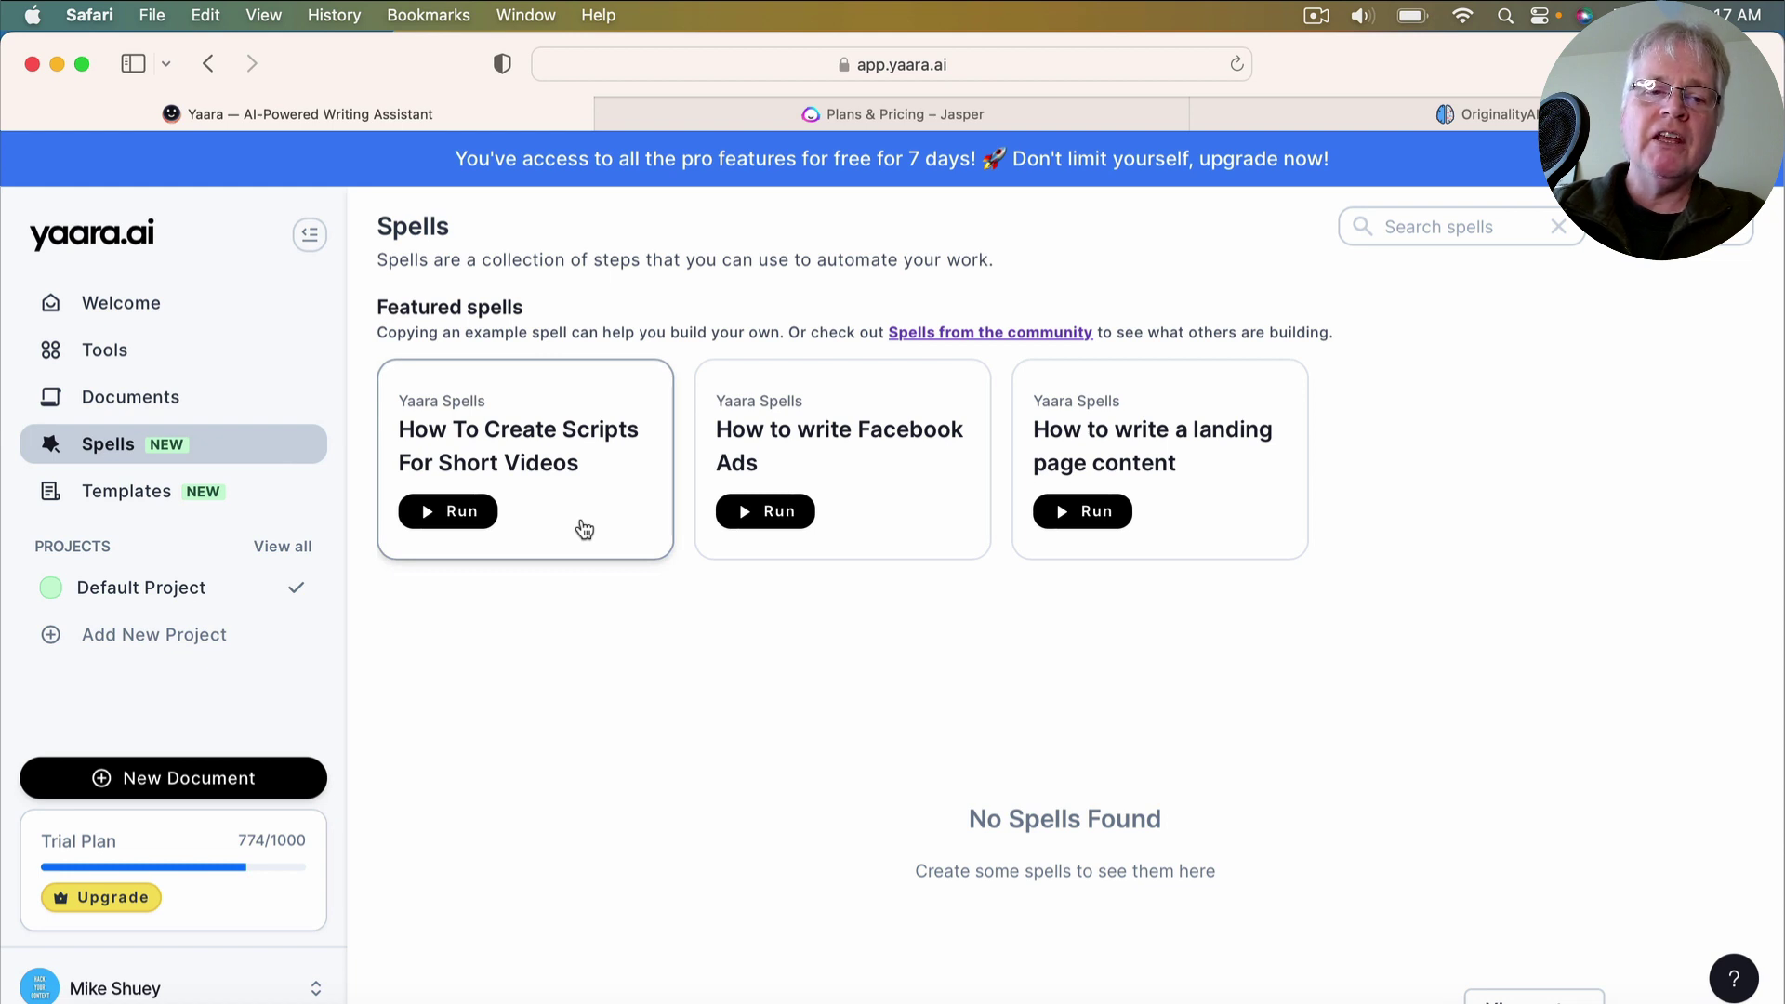
Browse the Abracadabra templates and load the '2 Week Resignation Letter' template with its Friendly tone
click(103, 492)
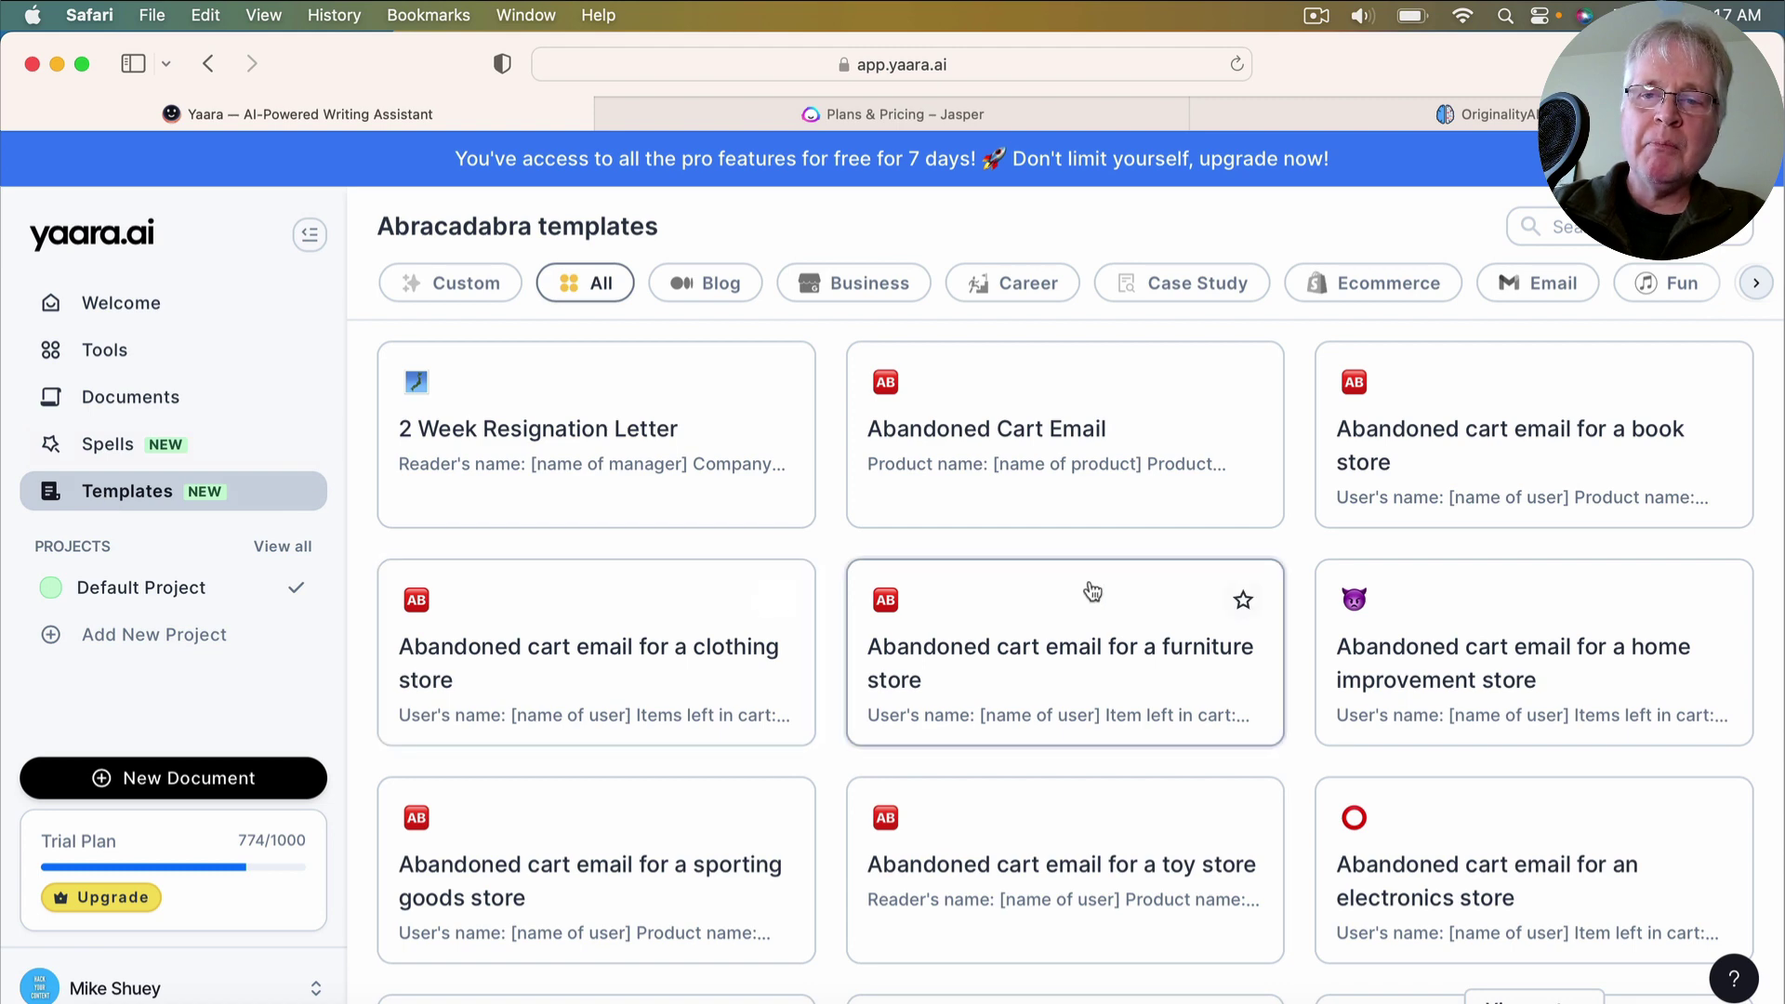
scroll(1093, 591, down, 4)
scroll(1094, 588, up, 2)
scroll(1092, 591, up, 2)
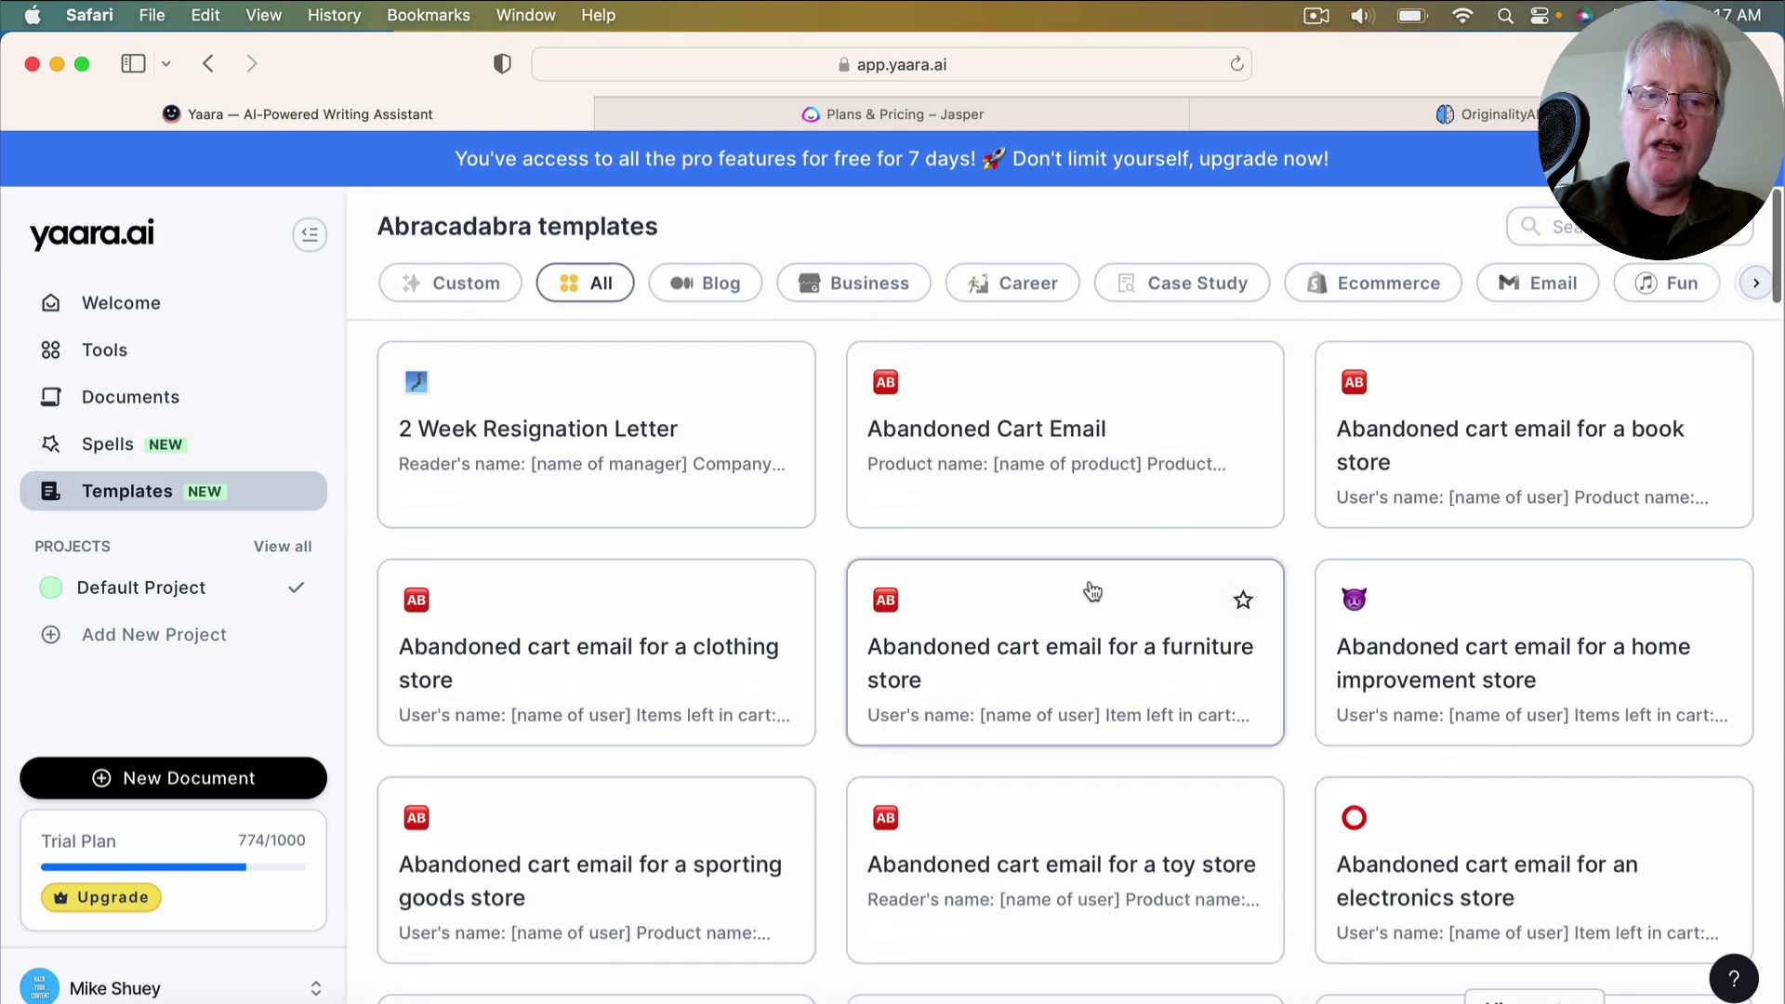
click(702, 425)
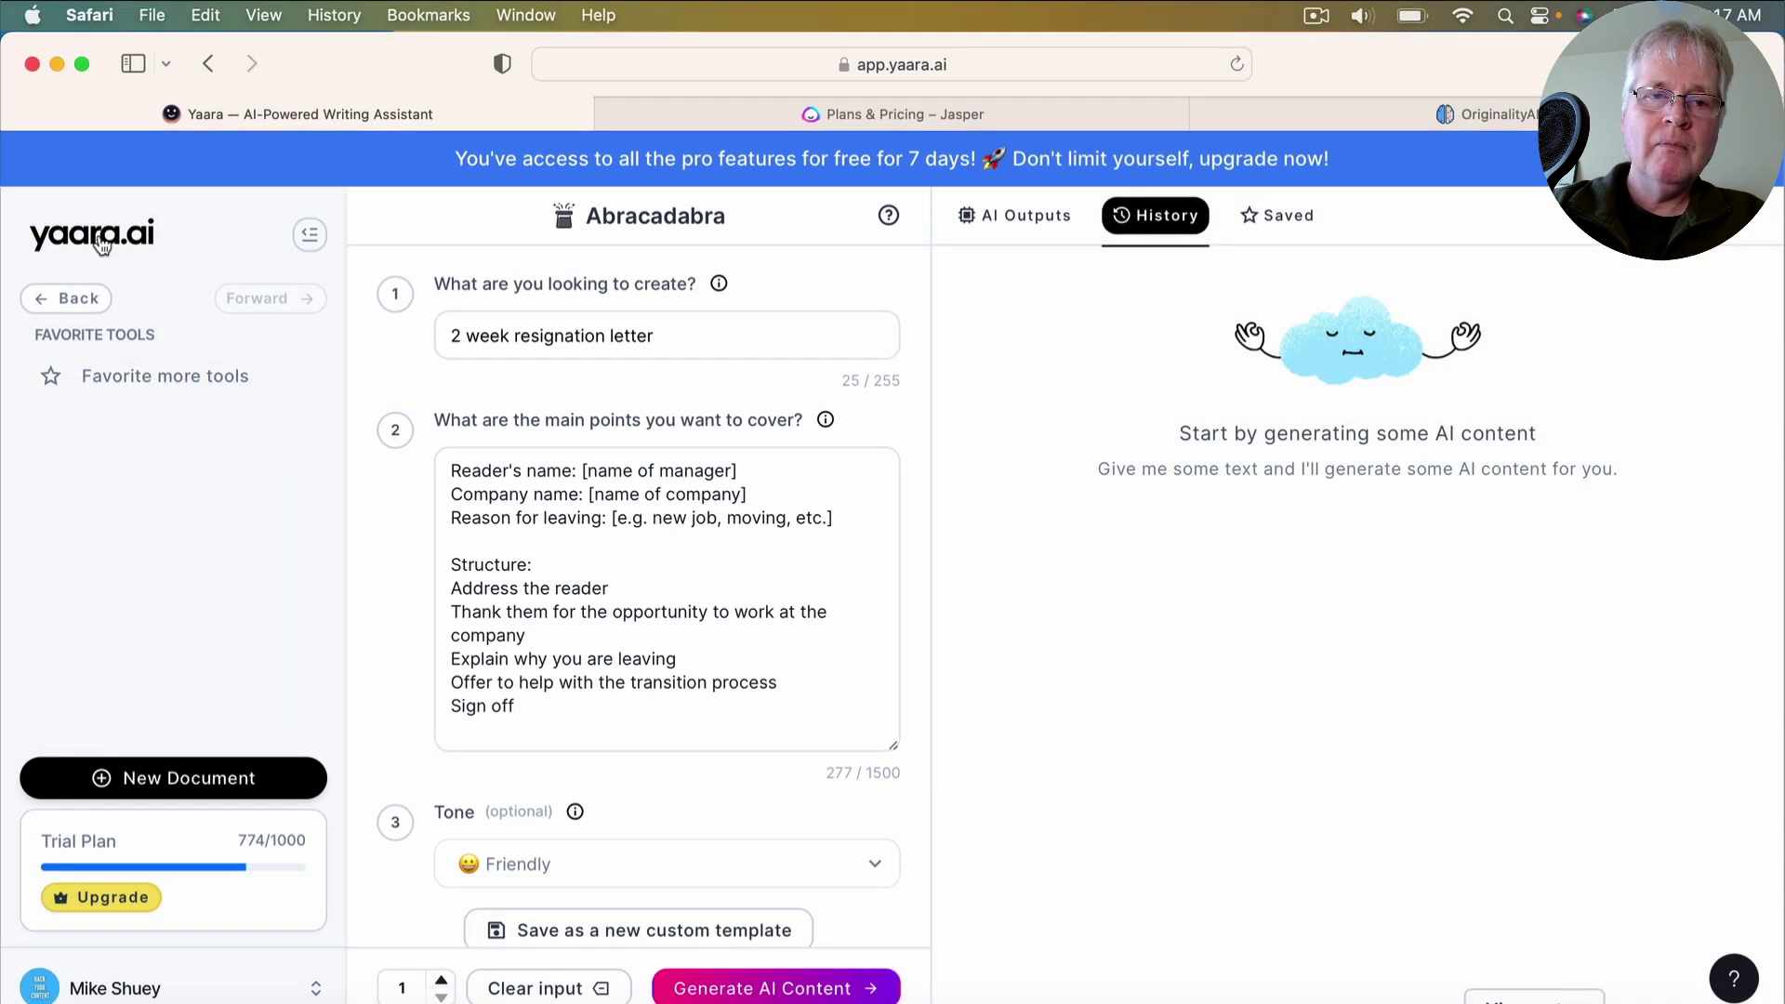
Go back to the Welcome page with its news, favorite tools and community links
click(100, 240)
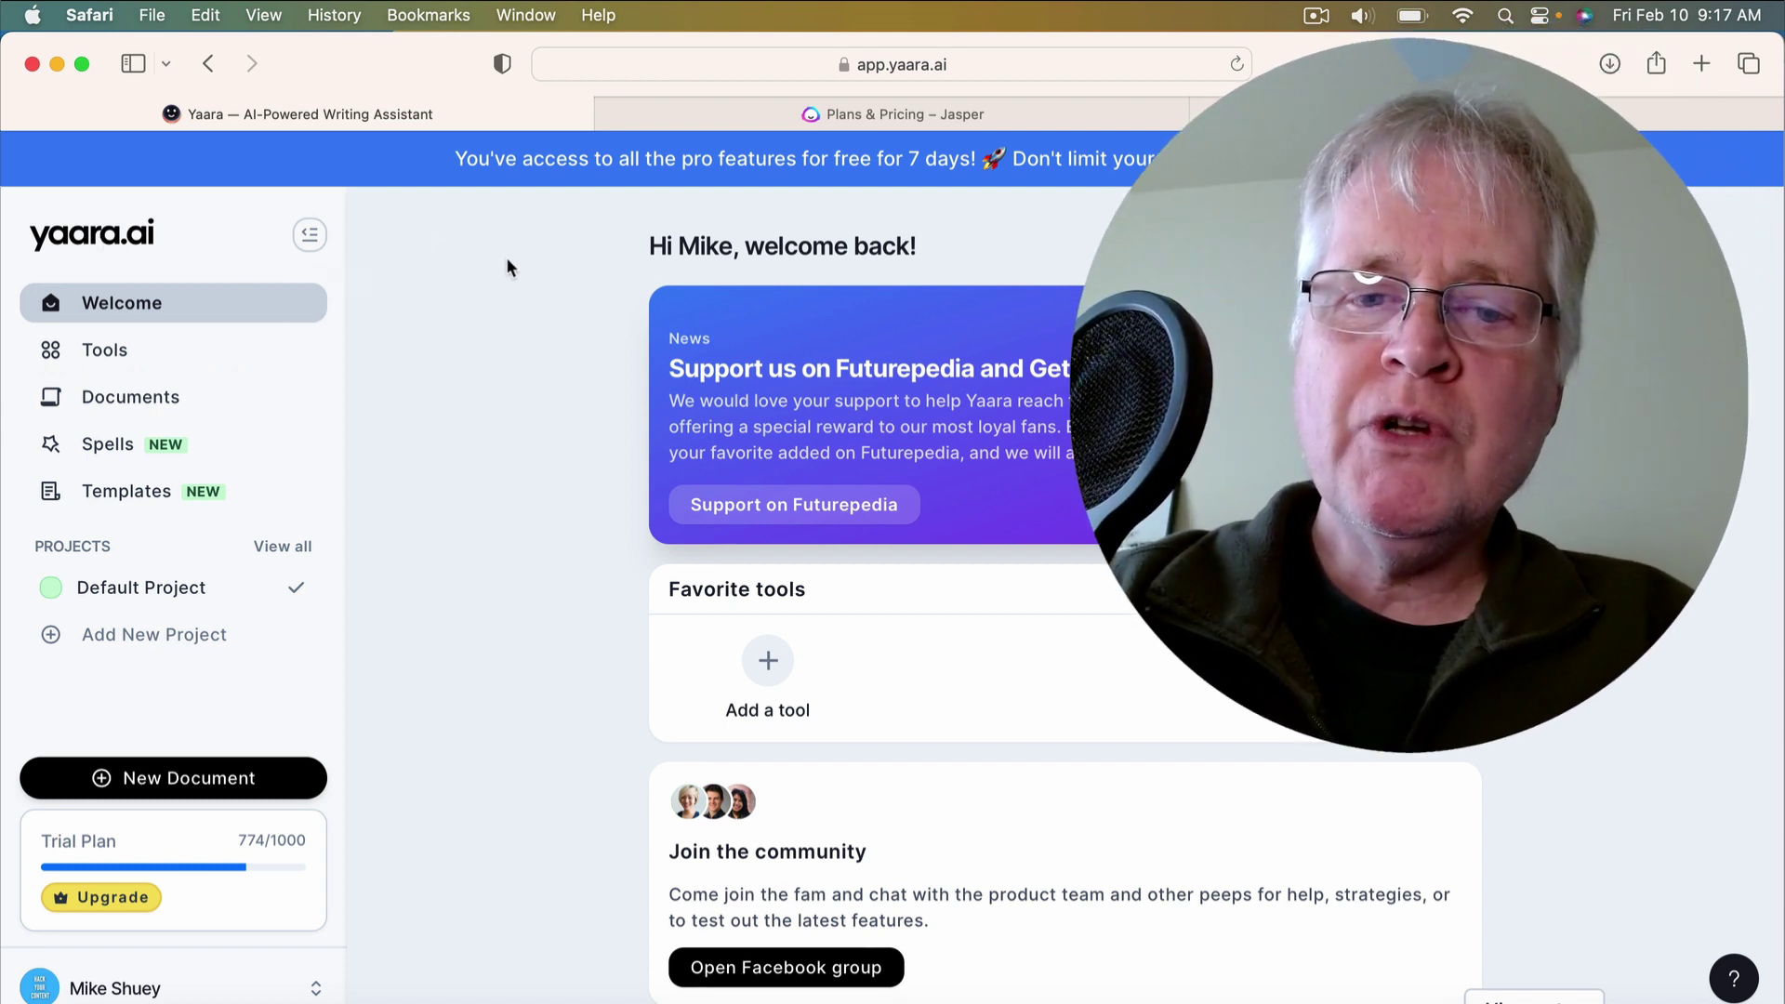